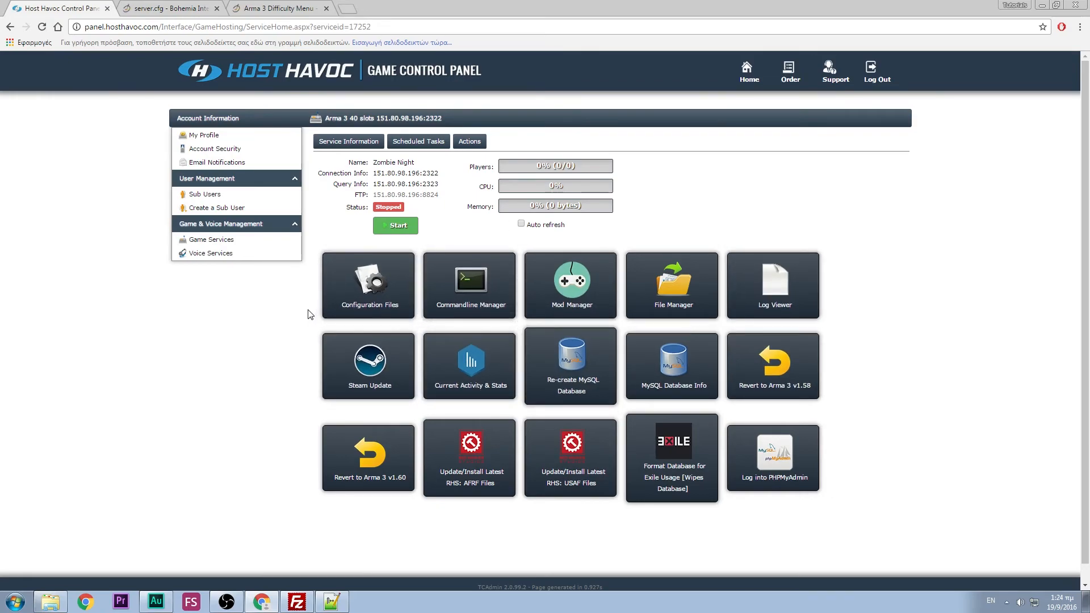
- Open .\A3DS\server.cfg from Configuration Files in the panel's text editor
click(360, 287)
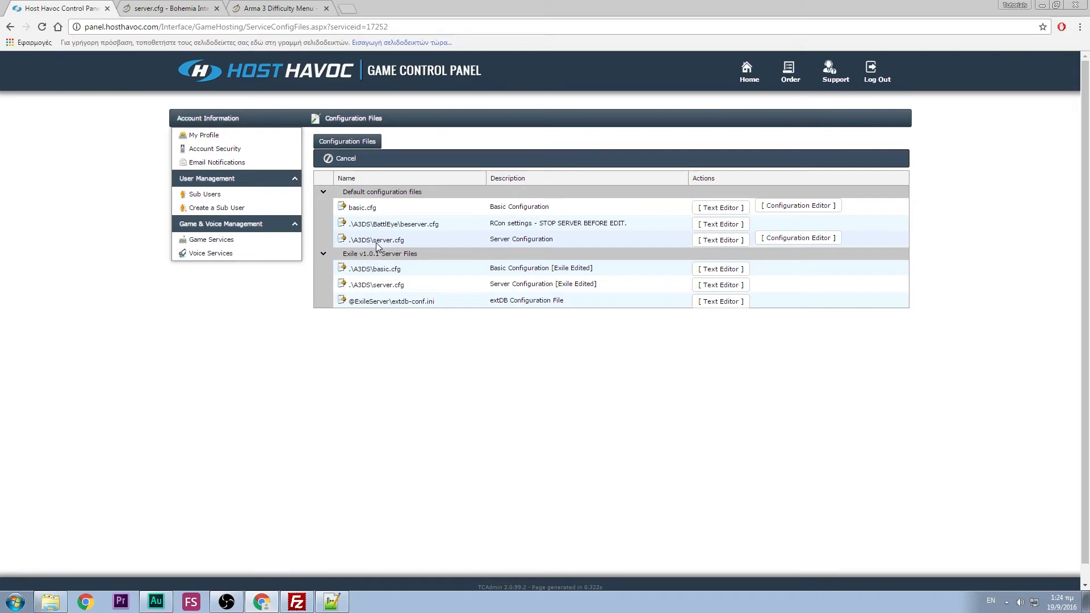
click(728, 240)
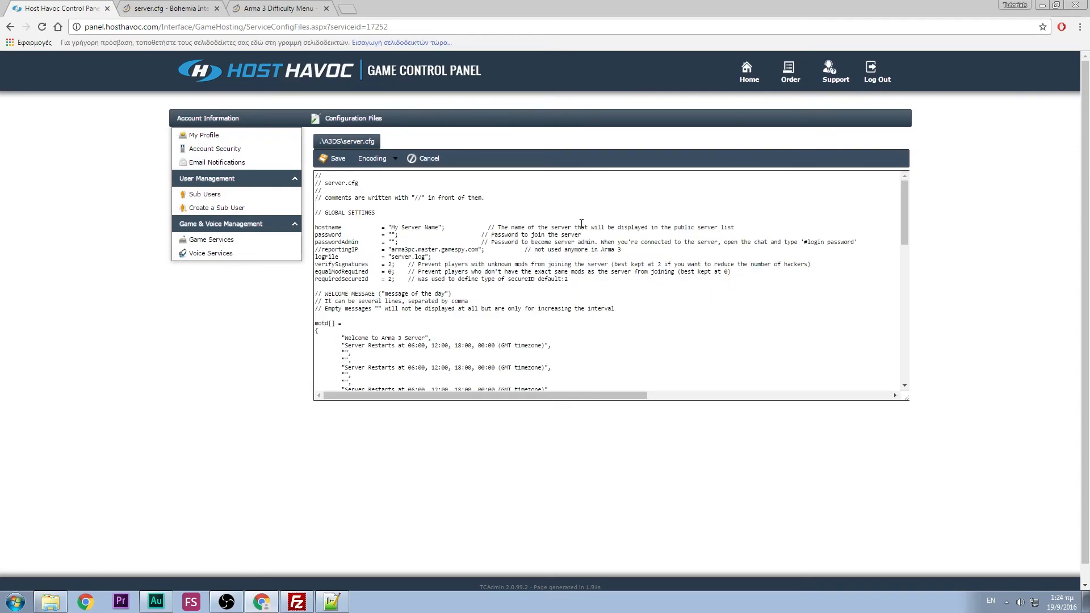
click(343, 227)
drag(391, 227, 438, 227)
click(436, 227)
text(123)
key(BackSpace)
key(BackSpace)
key(BackSpace)
drag(805, 243, 824, 243)
click(392, 243)
text(123)
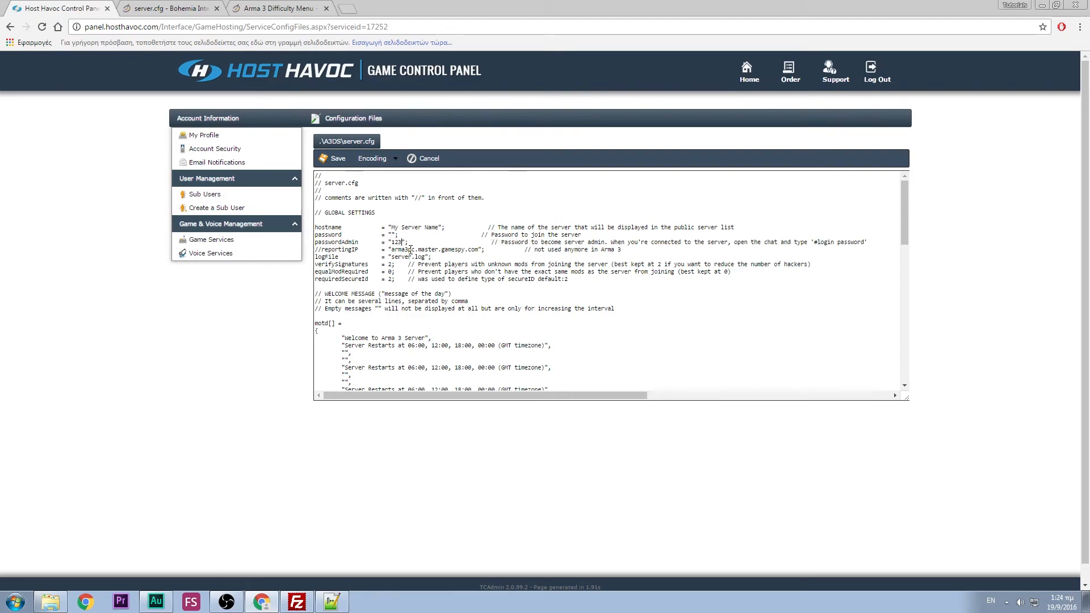
drag(814, 243, 831, 242)
click(402, 242)
key(BackSpace)
key(BackSpace)
key(BackSpace)
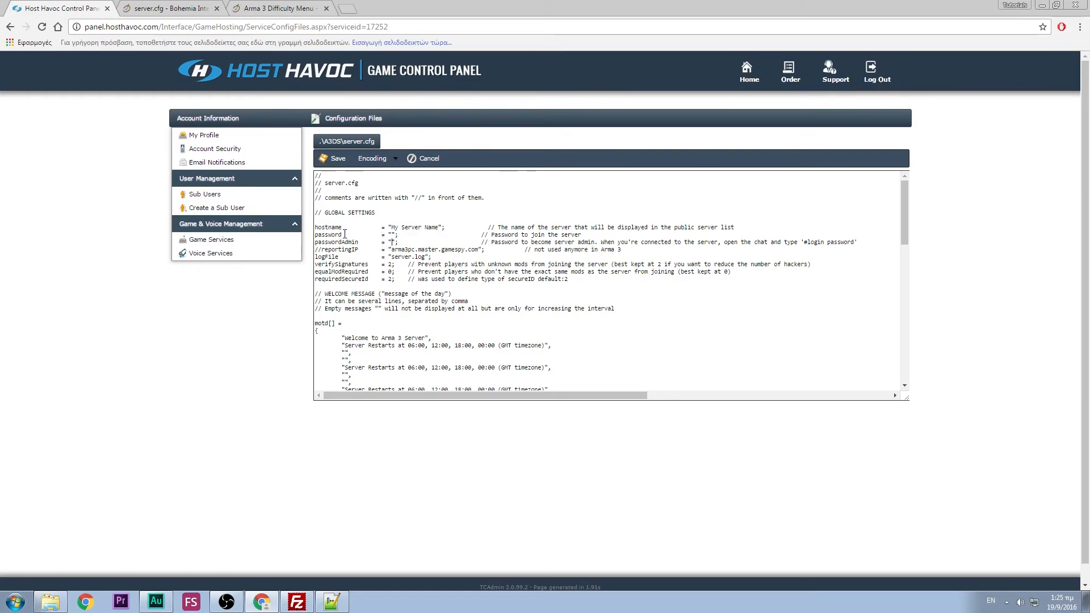
drag(316, 234, 399, 234)
click(399, 233)
click(392, 235)
double_click(335, 264)
double_click(391, 264)
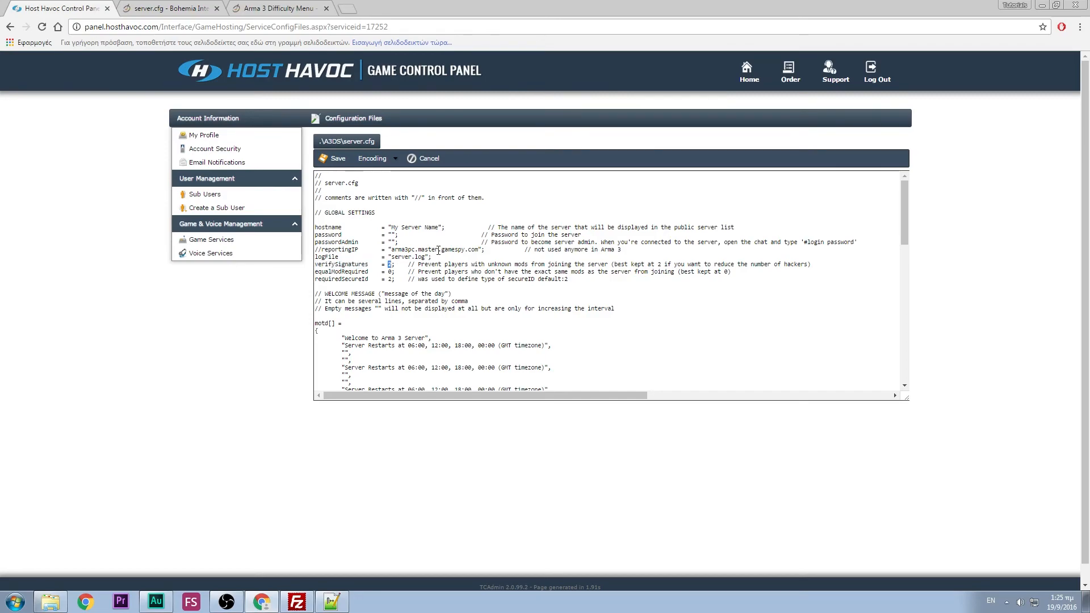
text(0)
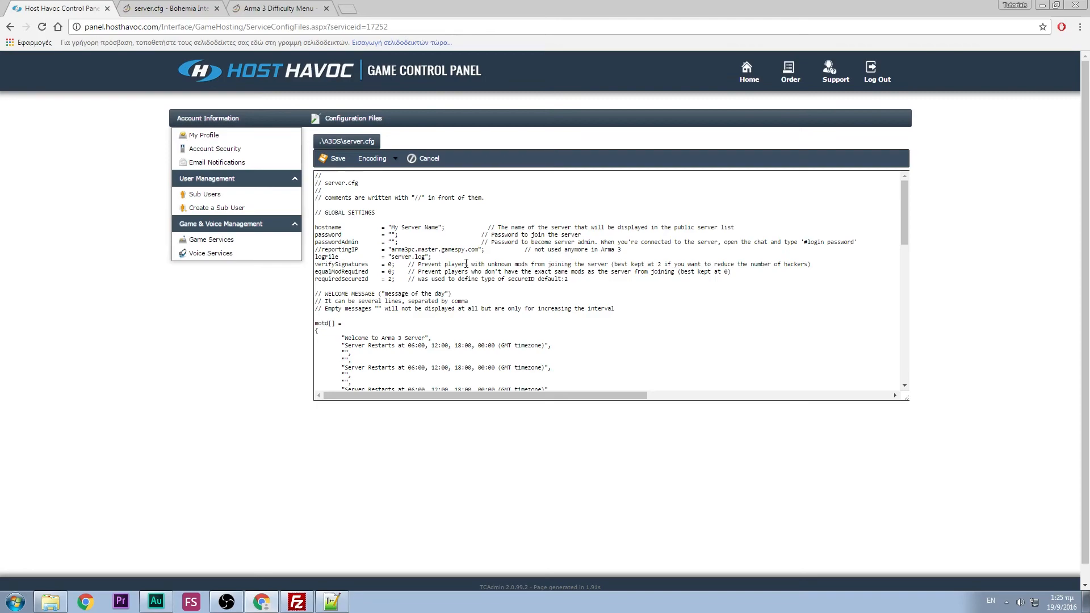
key(BackSpace)
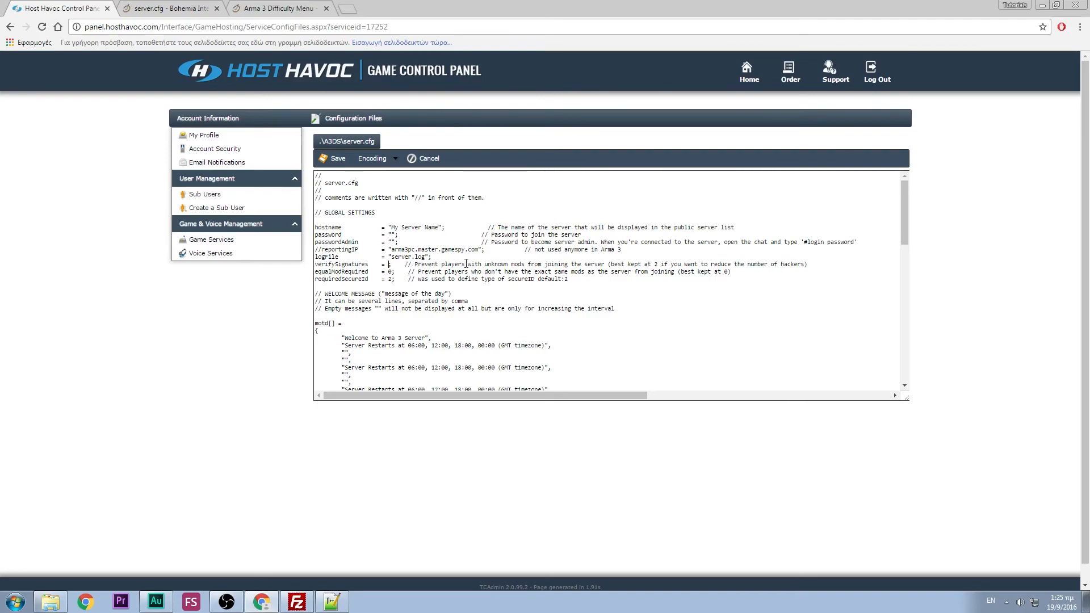
text(2)
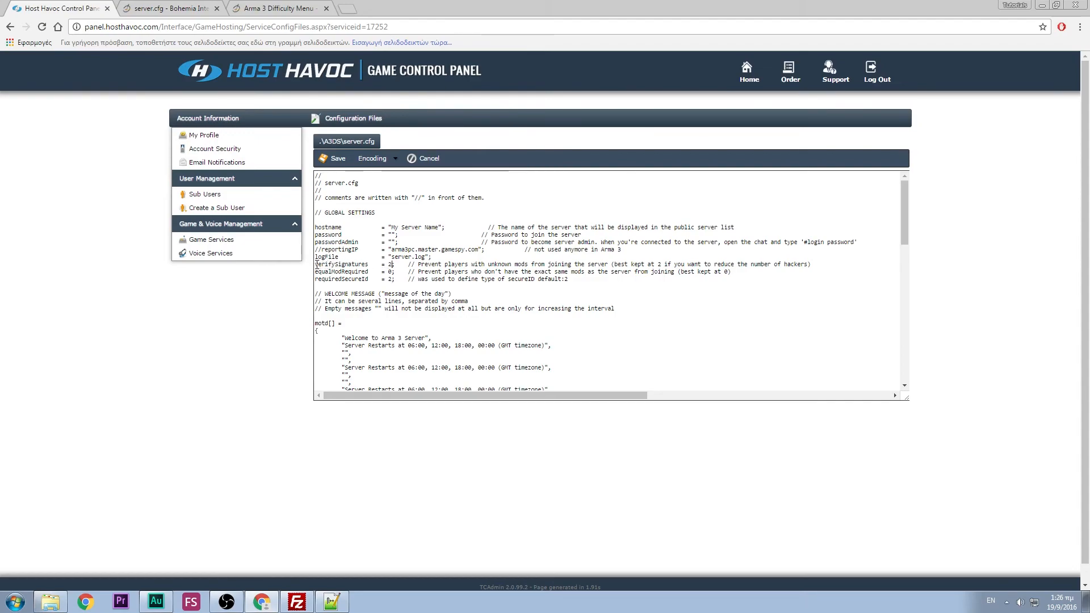
drag(316, 264, 397, 265)
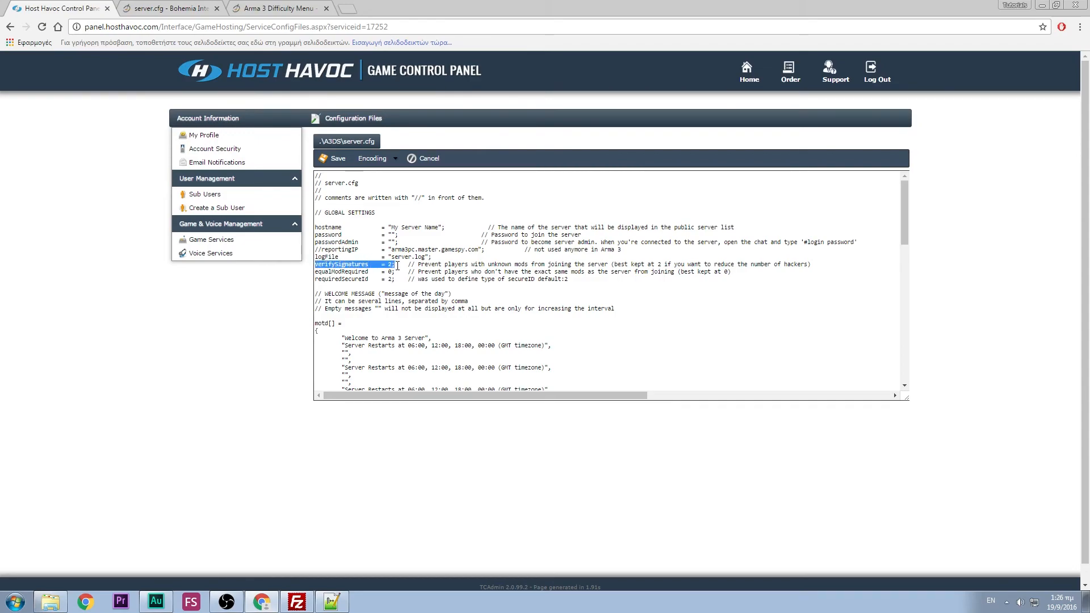
click(397, 265)
scroll(364, 250, down, 1)
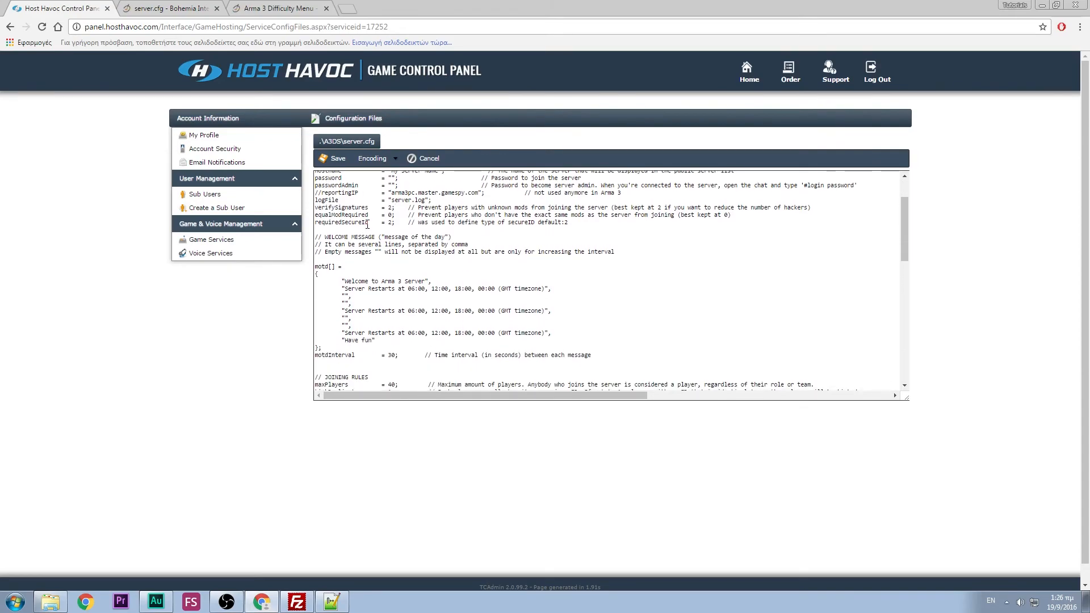
scroll(367, 224, down, 1)
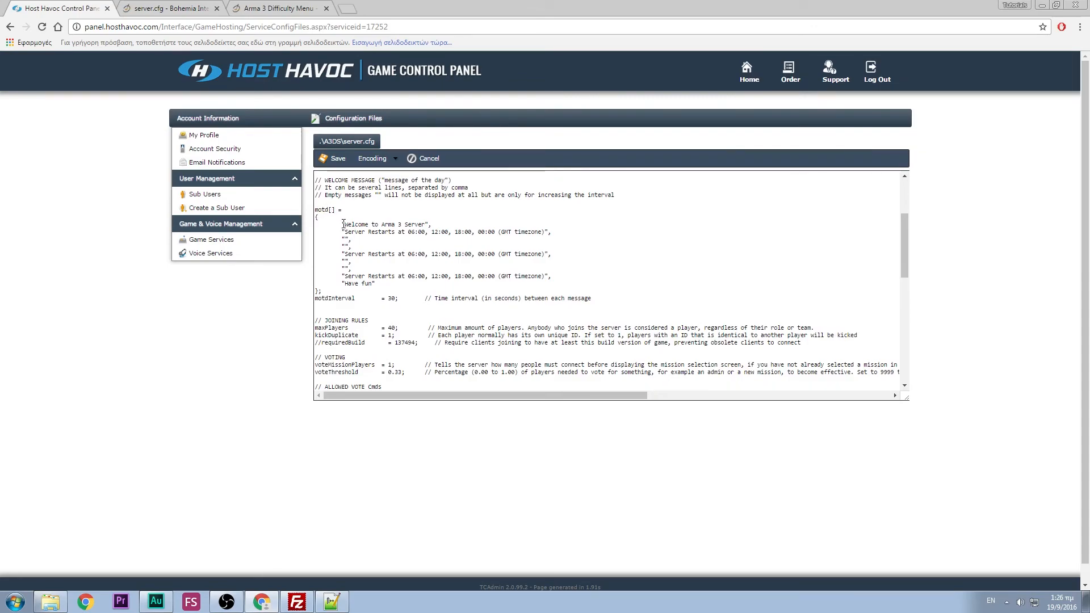
drag(345, 224, 426, 225)
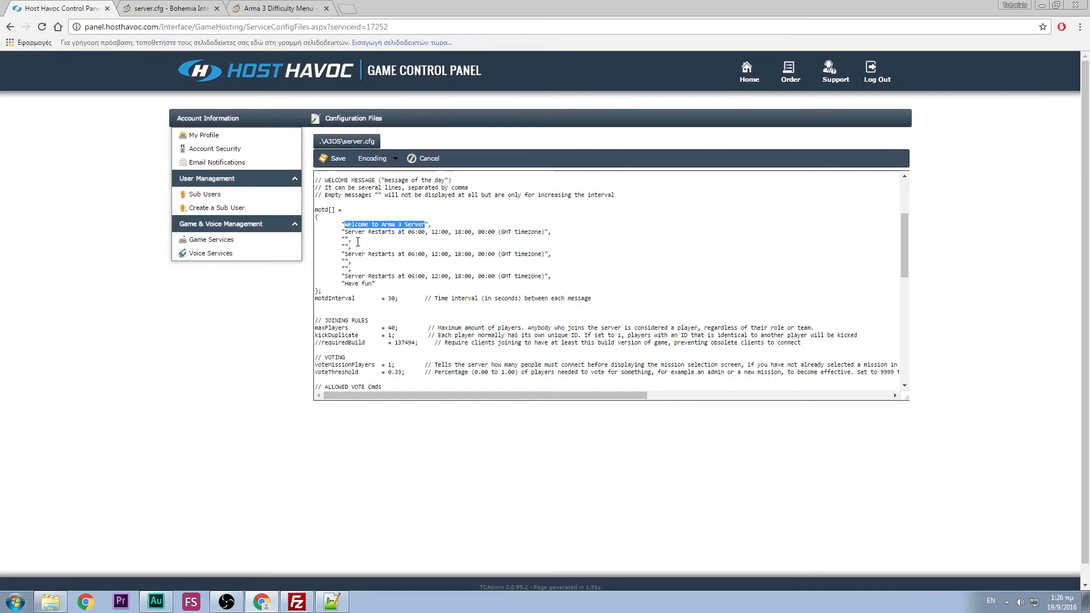
click(432, 225)
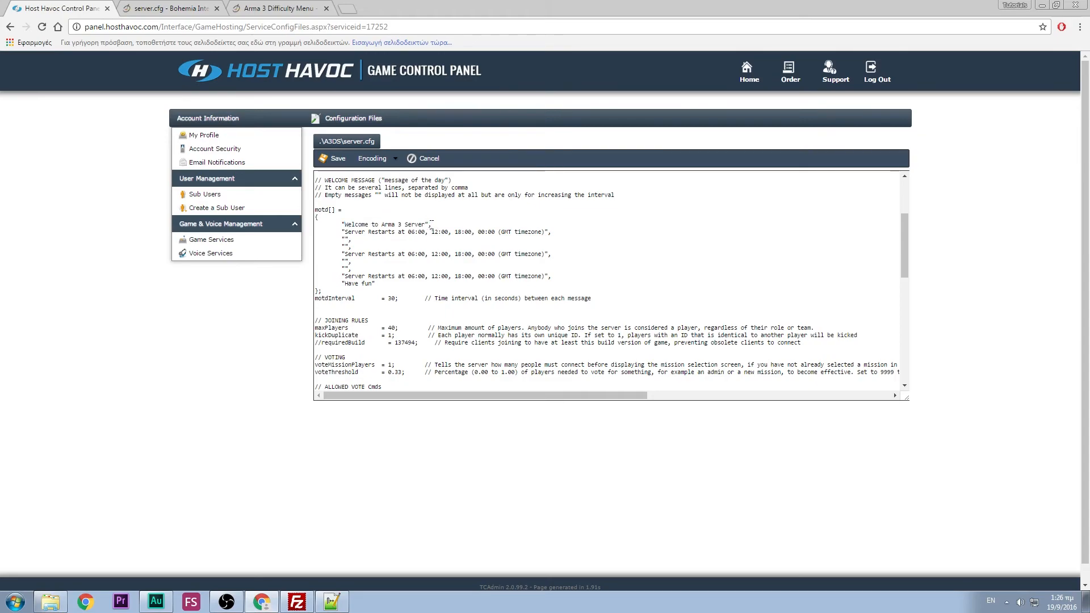
click(377, 241)
double_click(392, 298)
drag(342, 224, 434, 222)
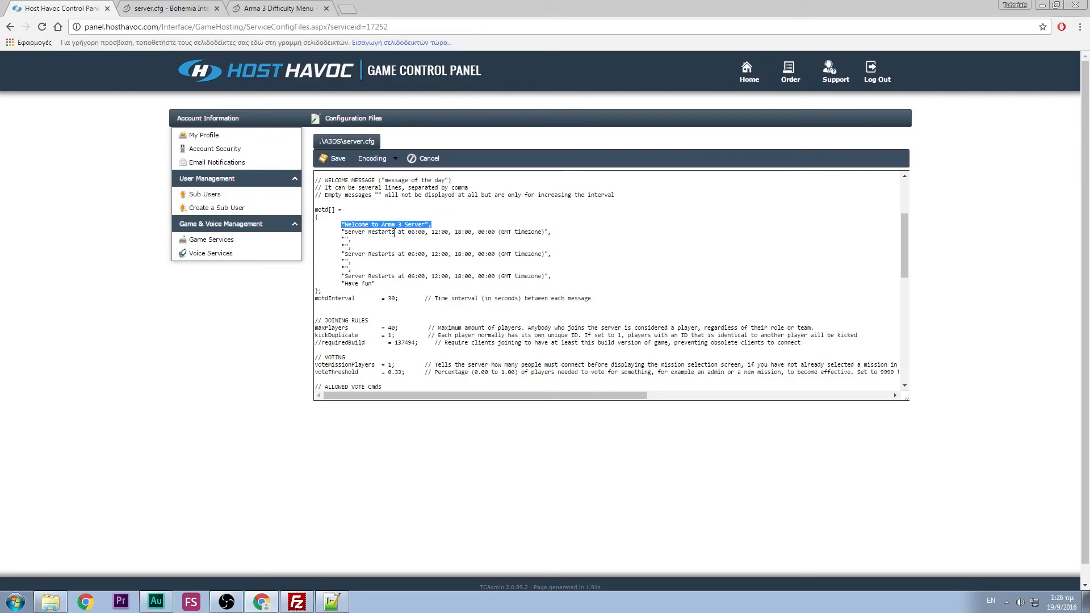
drag(342, 231, 552, 231)
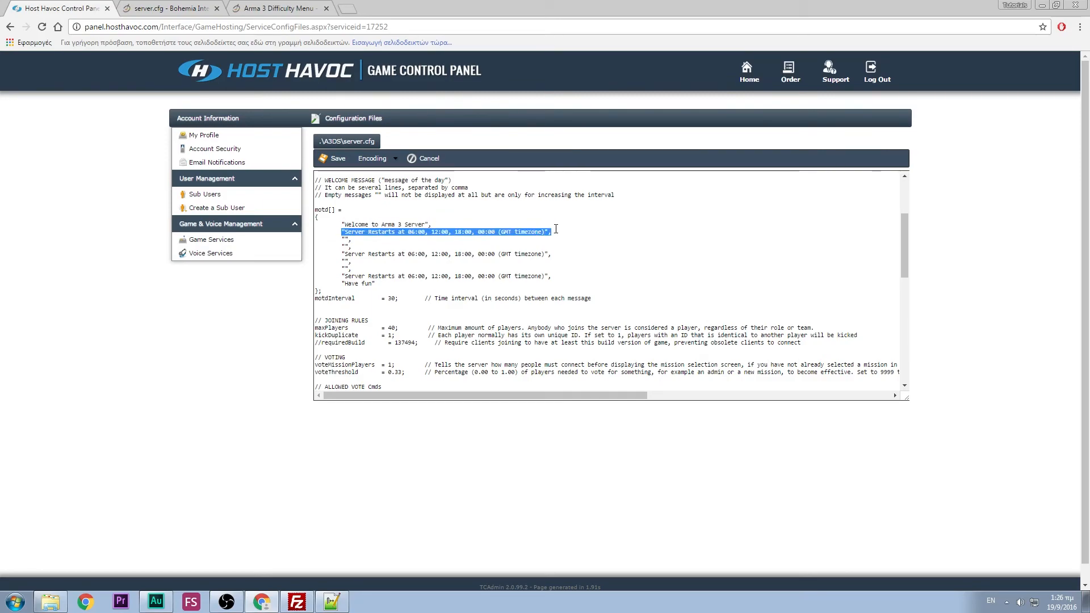
click(343, 240)
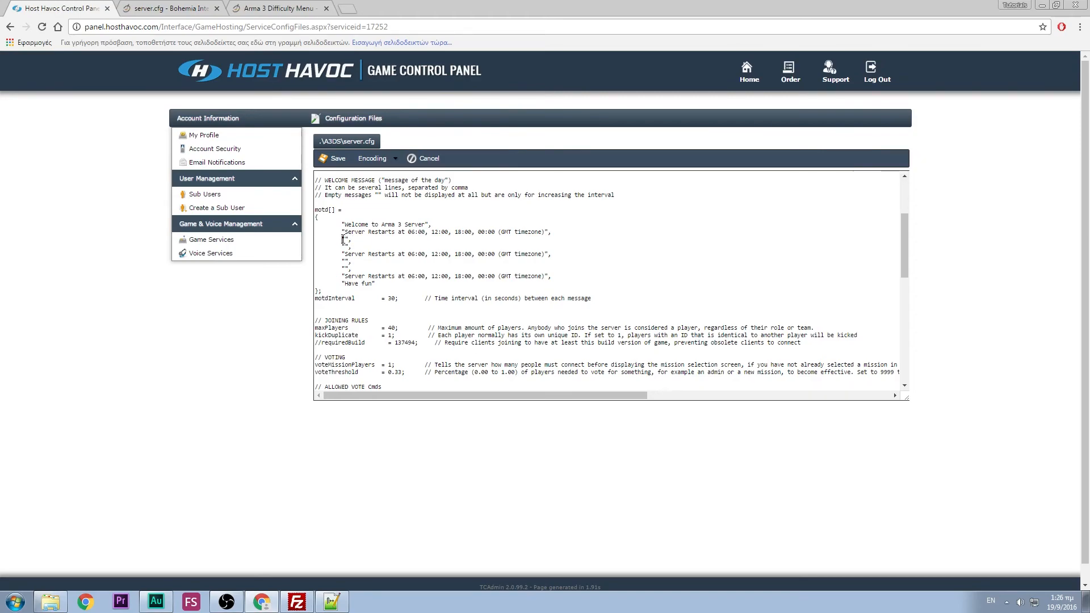
drag(343, 239, 360, 246)
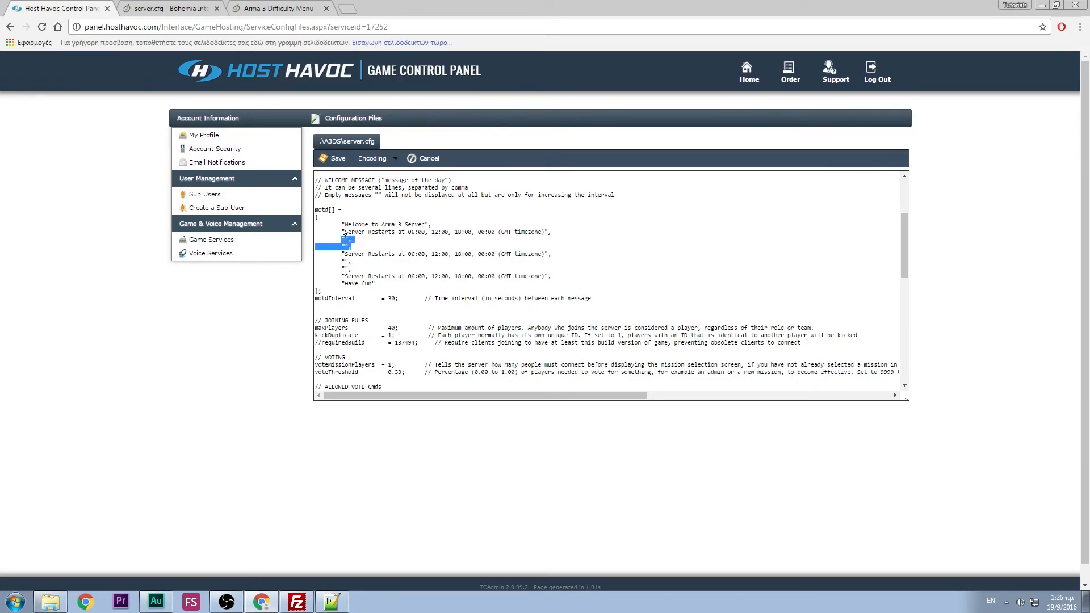
mouse_move(353, 247)
mouse_down()
mouse_move(416, 253)
mouse_move(342, 253)
mouse_up()
click(555, 245)
scroll(381, 225, down, 2)
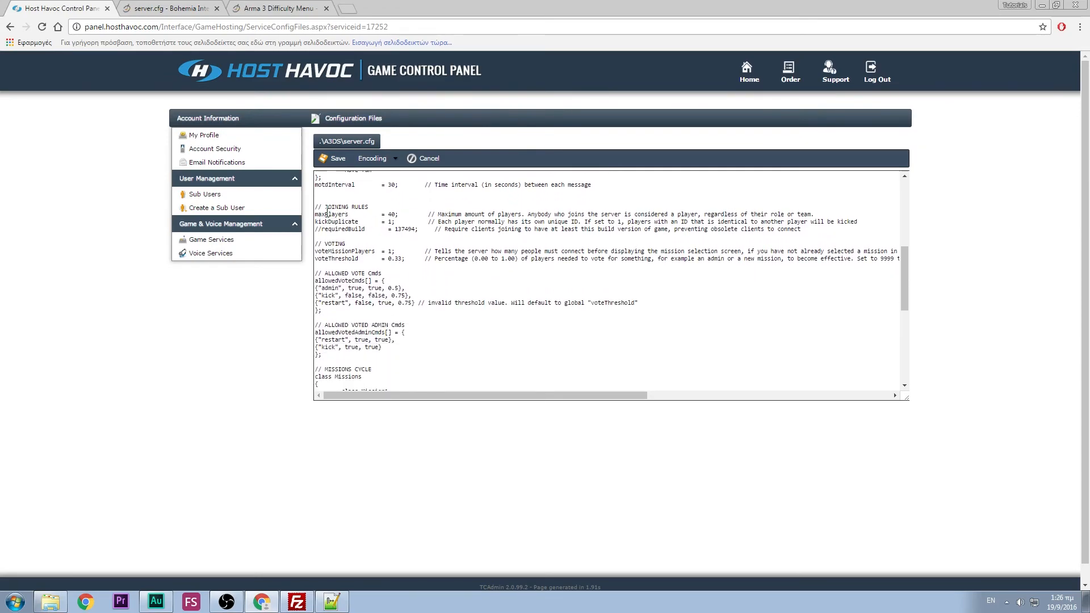
double_click(391, 214)
click(398, 213)
double_click(390, 251)
click(398, 251)
drag(397, 260, 403, 260)
click(408, 258)
scroll(406, 277, down, 2)
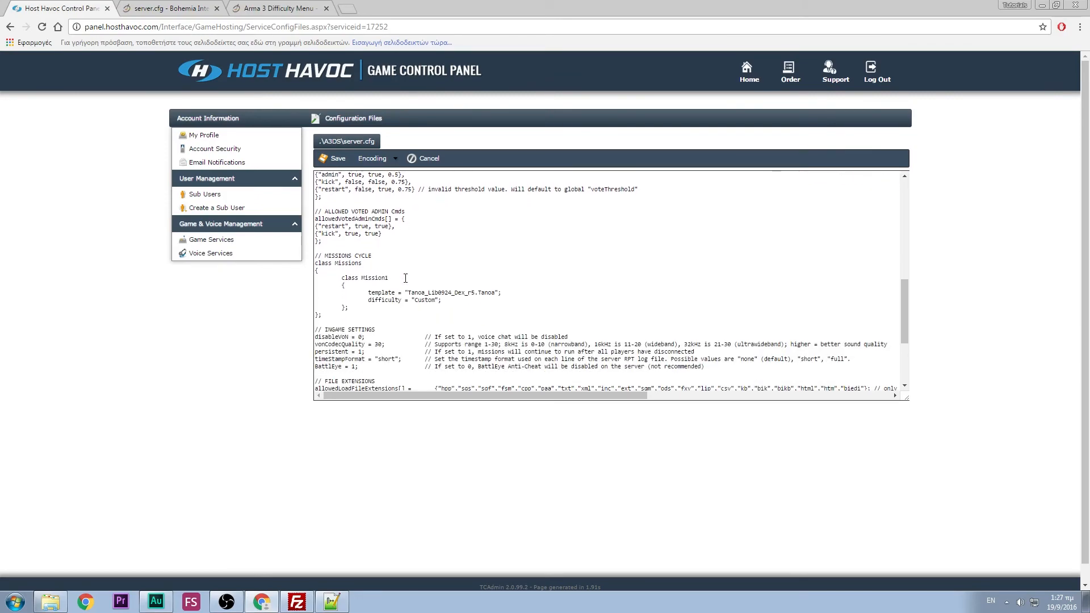
scroll(405, 278, down, 1)
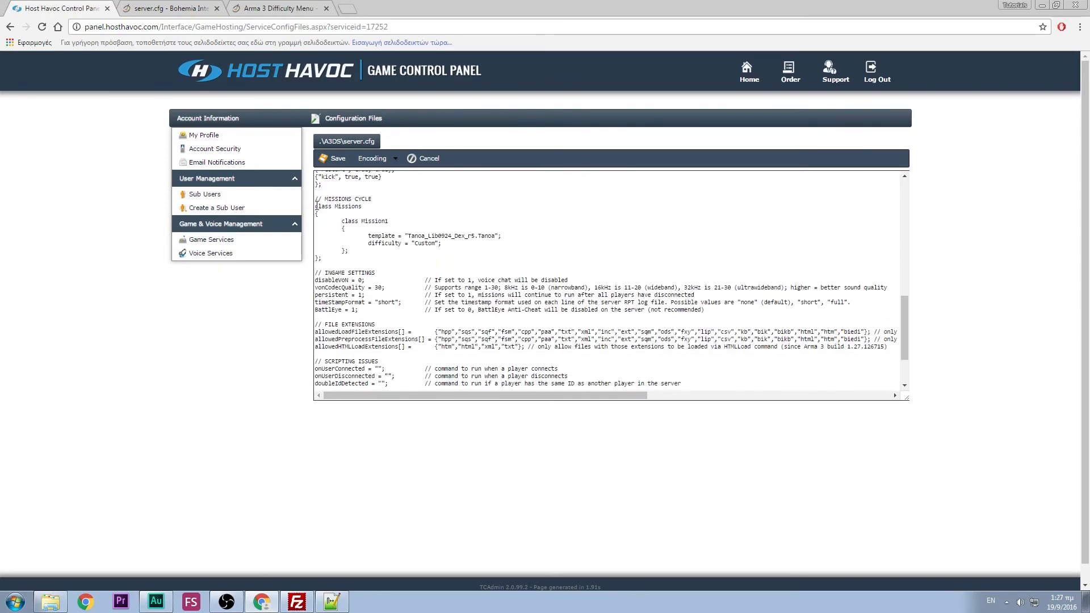
drag(316, 207, 322, 259)
click(321, 259)
drag(409, 236, 495, 235)
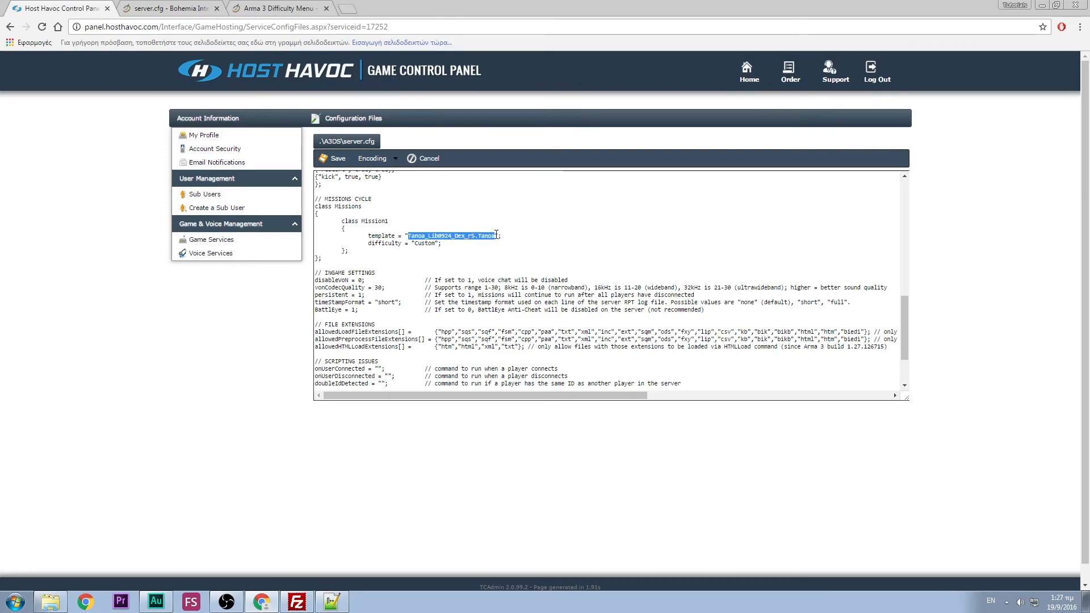
click(457, 277)
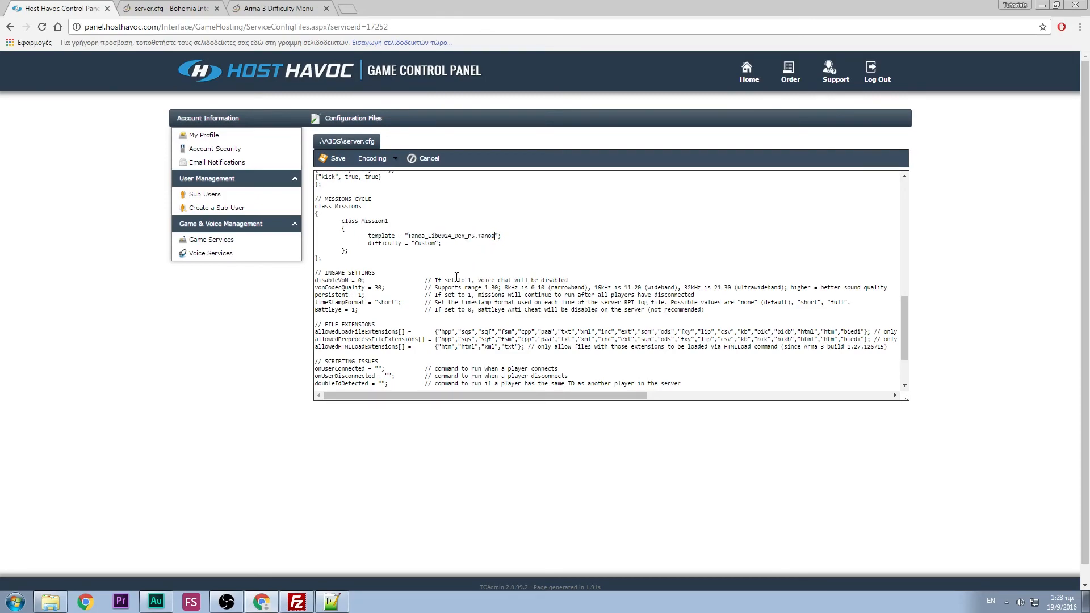
text(p)
key(BackSpace)
key(BackSpace)
drag(370, 245, 436, 245)
click(446, 248)
click(451, 245)
text(Regularr)
key(BackSpace)
key(BackSpace)
key(BackSpace)
key(BackSpace)
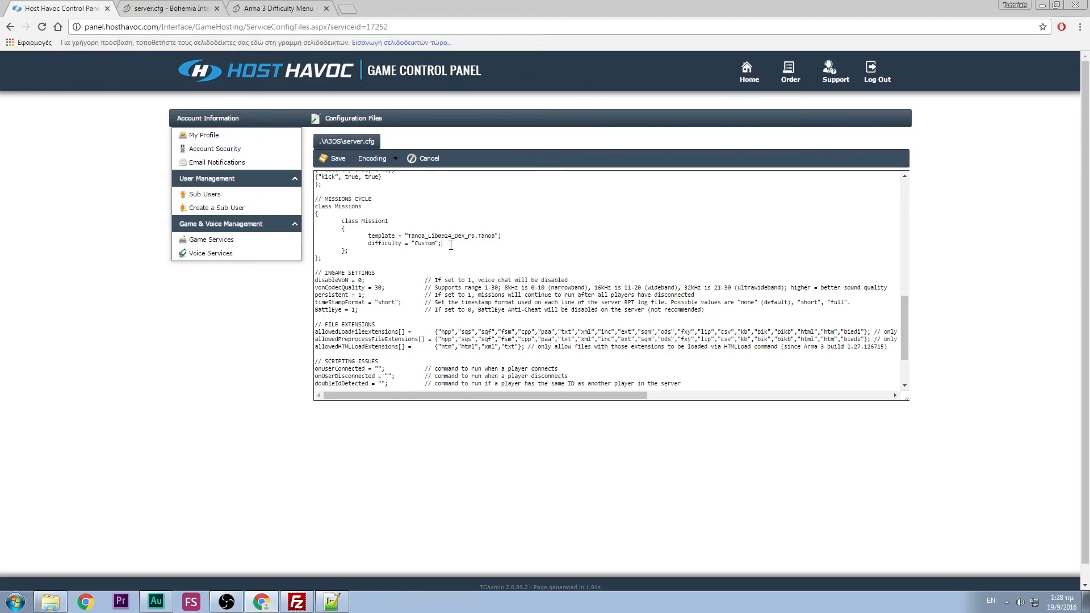
click(373, 280)
drag(315, 287, 363, 282)
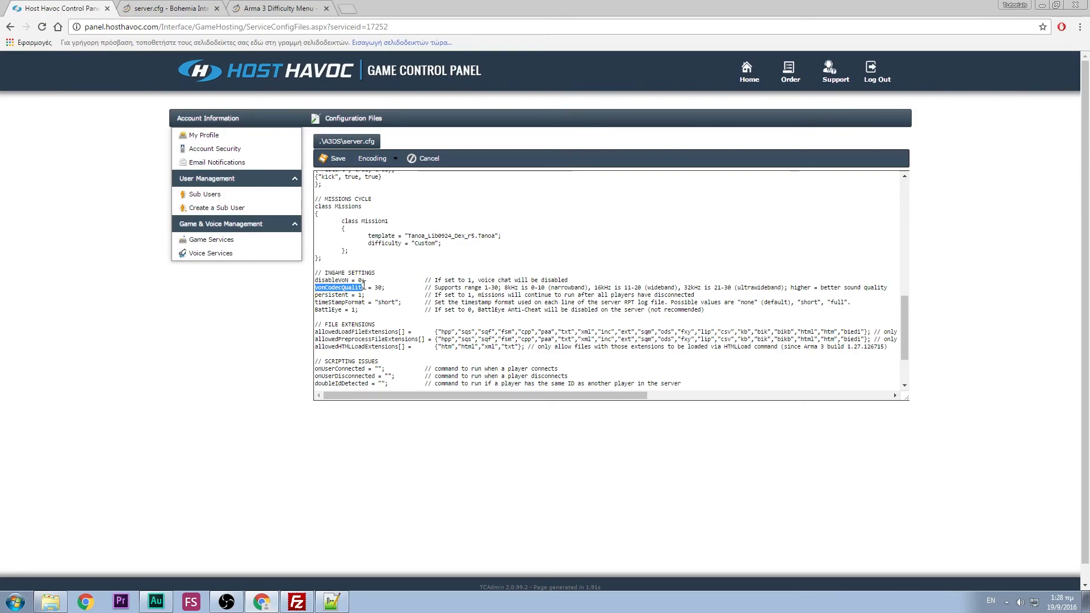
click(390, 288)
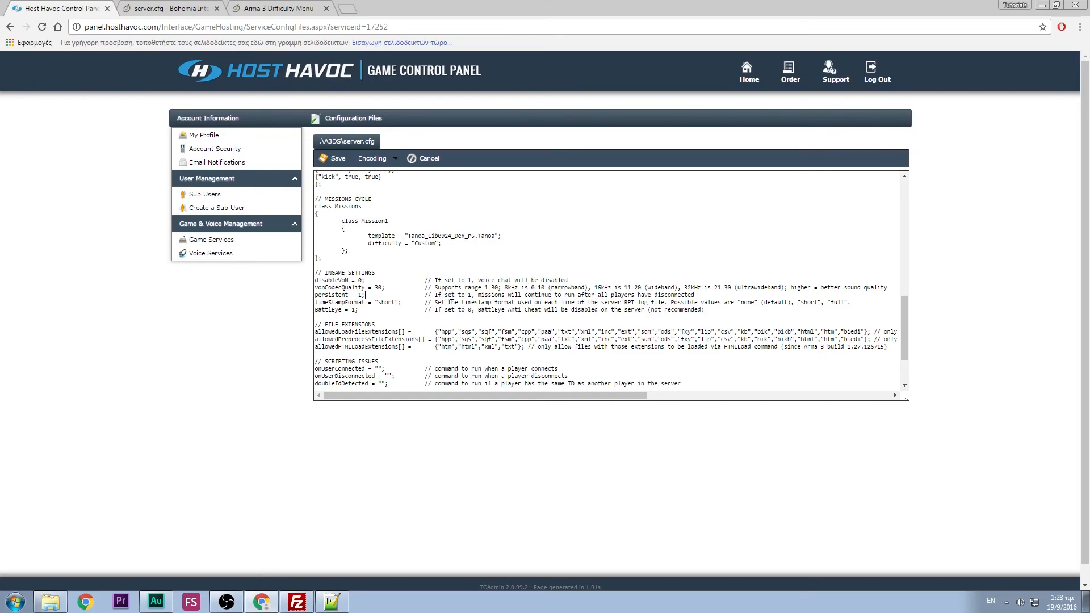
click(369, 310)
scroll(384, 298, down, 3)
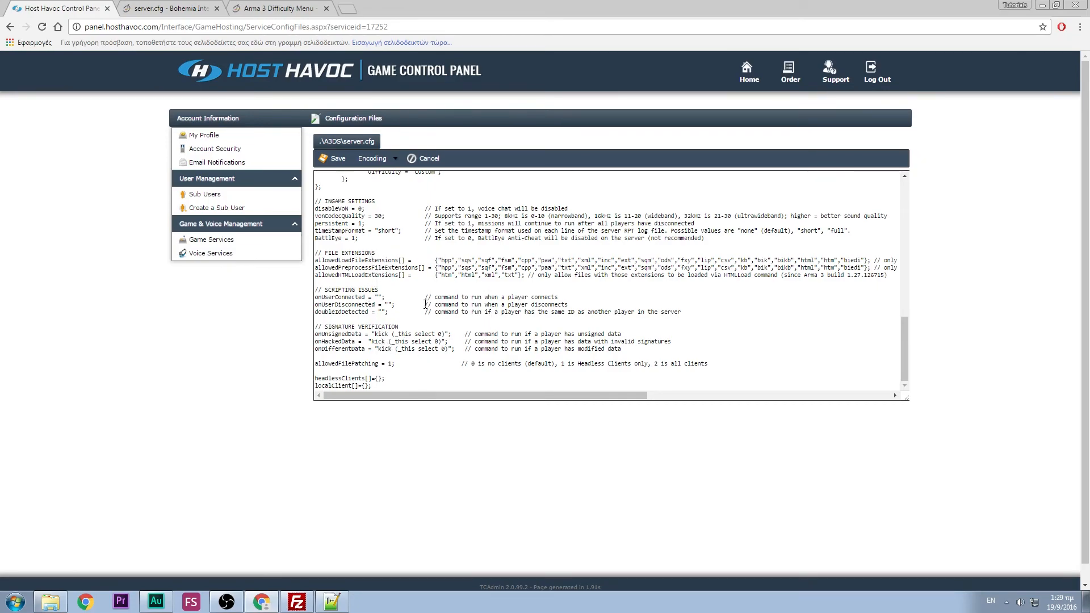
scroll(425, 304, up, 15)
scroll(425, 304, up, 1)
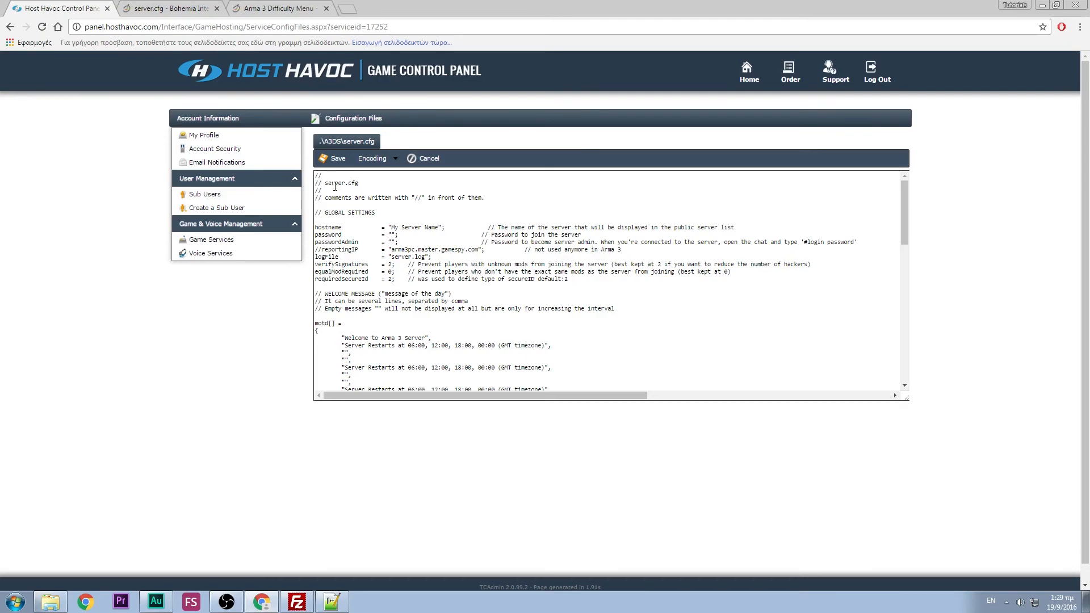
- Scroll back up through the wiki's example server.cfg, then return to the panel's server.cfg editor
click(161, 9)
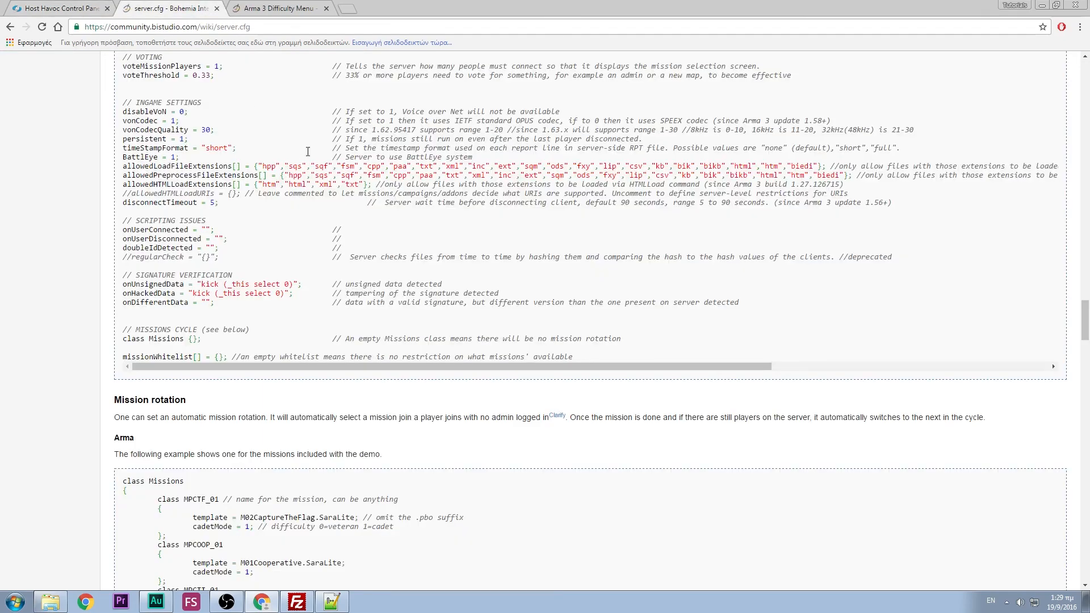
scroll(308, 152, up, 4)
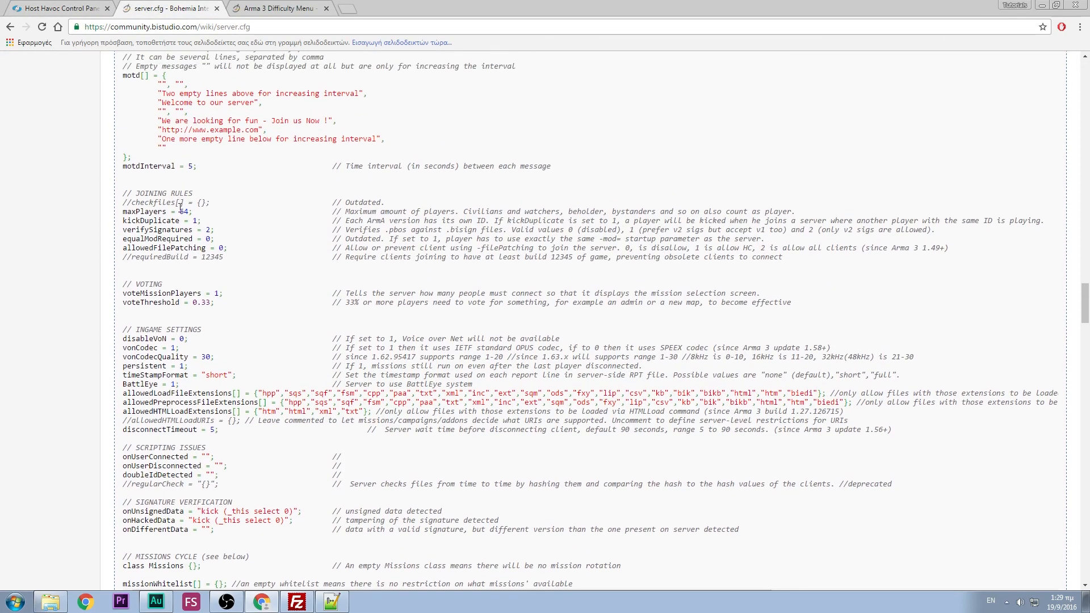
scroll(258, 240, up, 4)
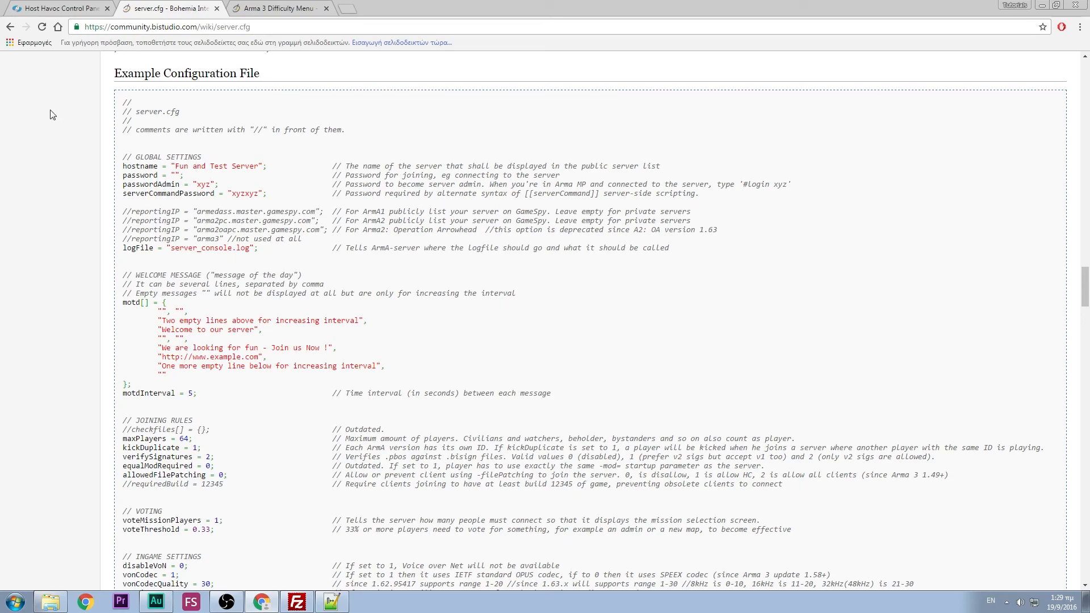
click(56, 11)
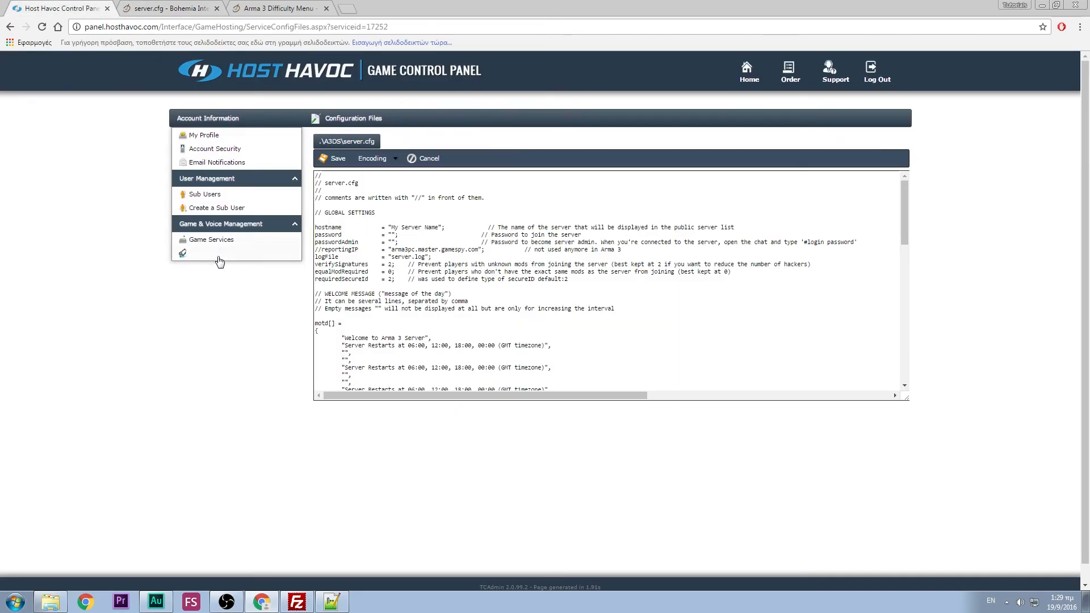
- Open the Mod Manager from the server overview and browse the CUP, Exile and other mods listed
click(238, 245)
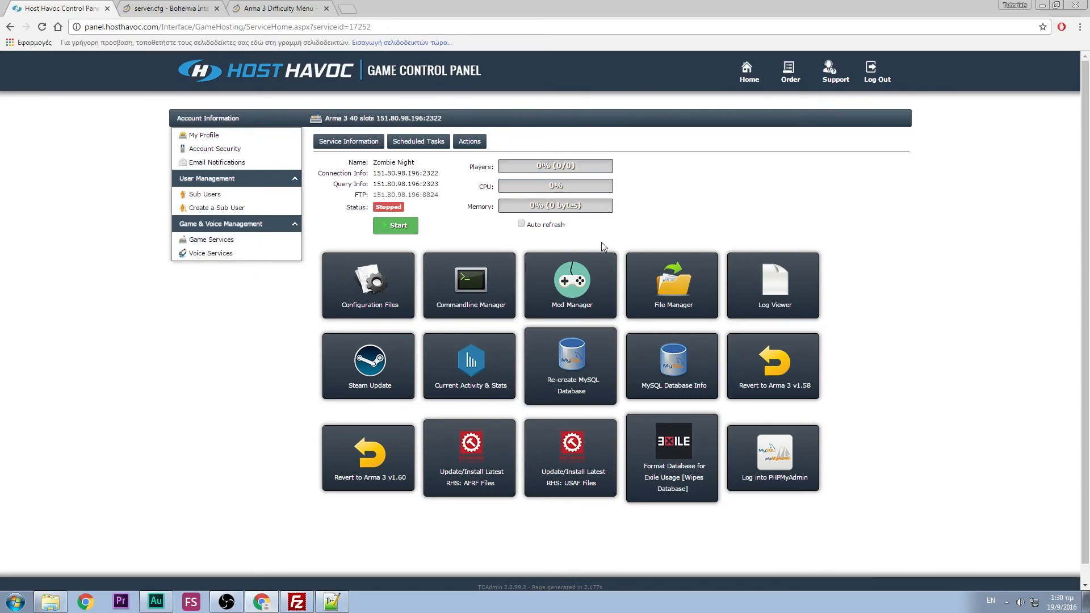
click(591, 278)
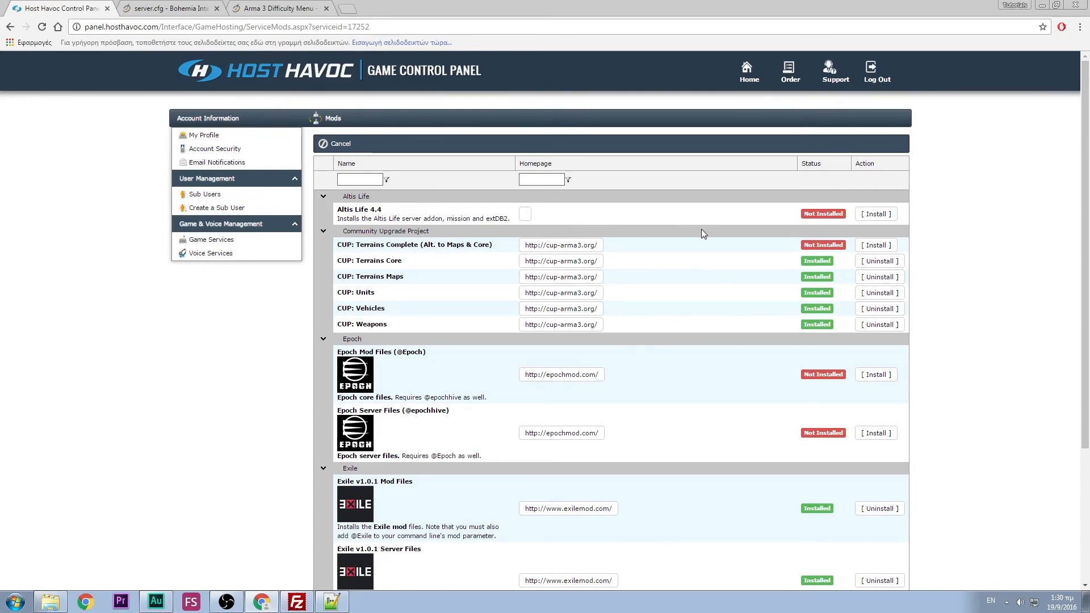
scroll(684, 236, down, 4)
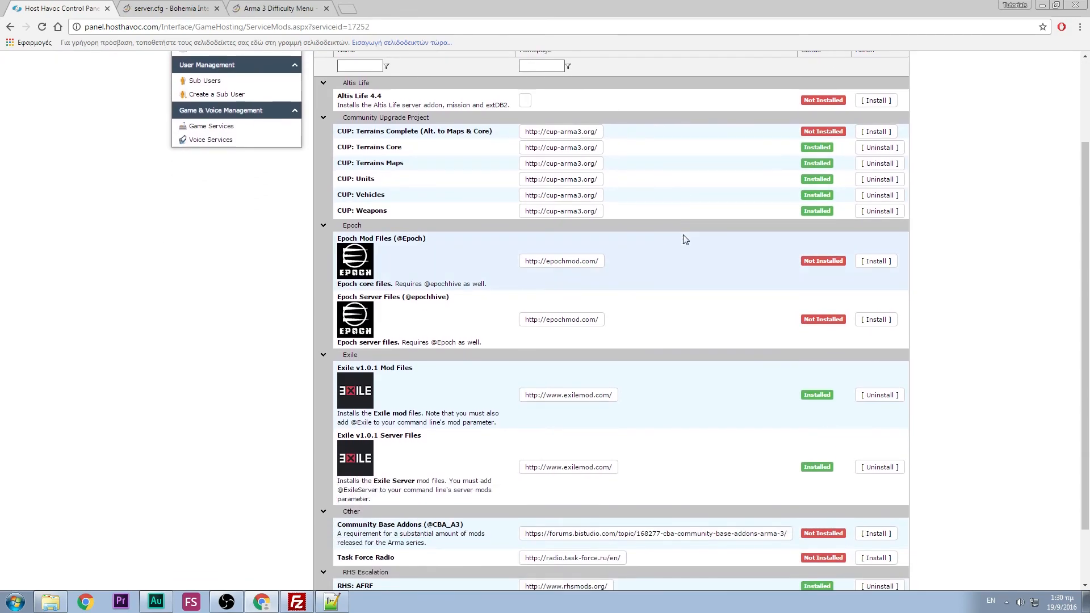
scroll(684, 237, up, 1)
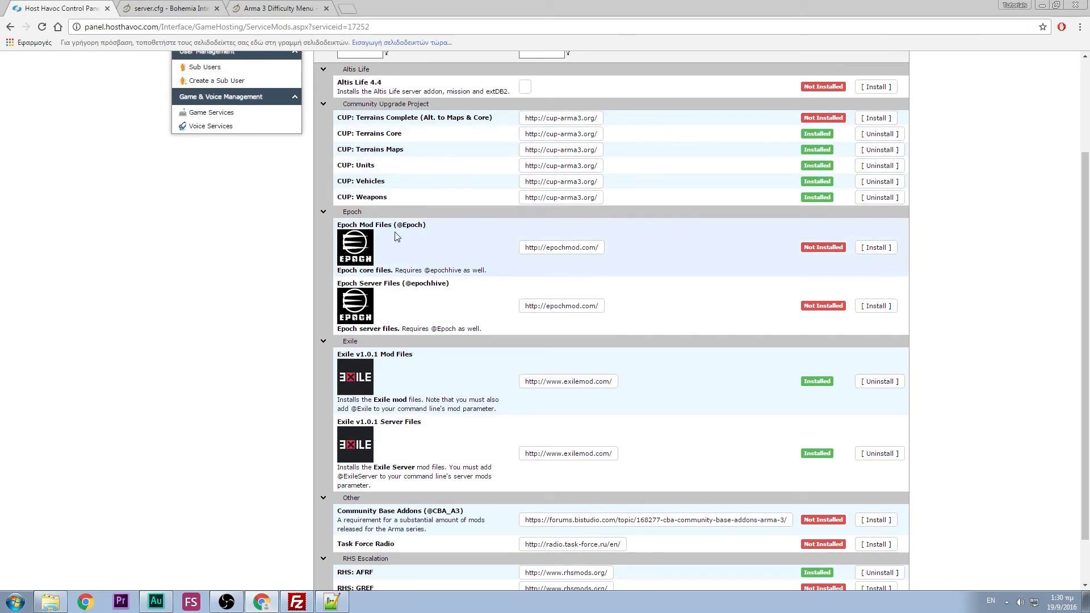
scroll(403, 348, down, 1)
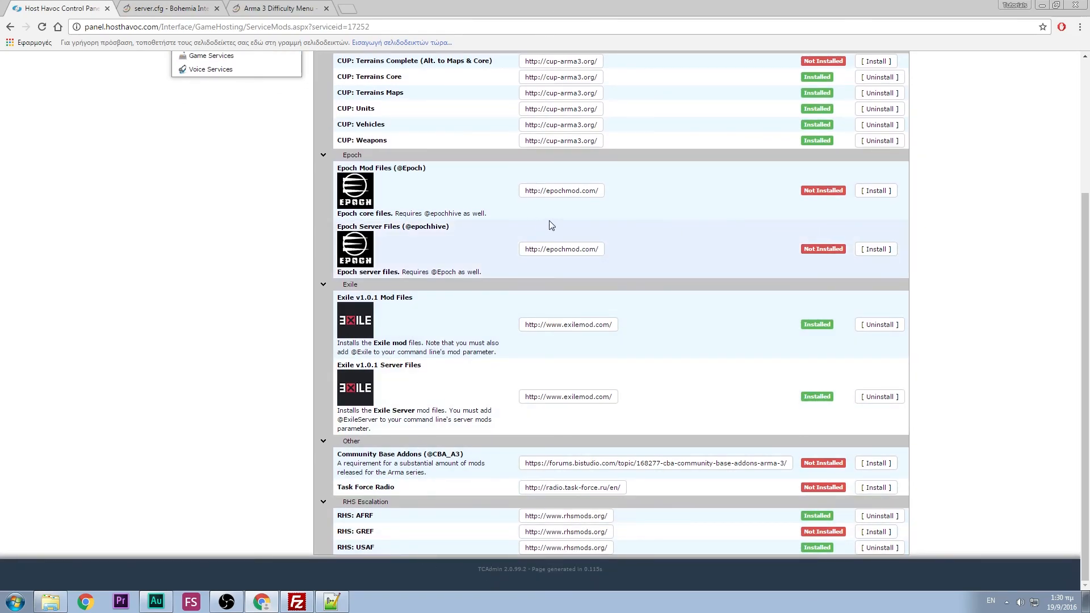
scroll(721, 193, up, 1)
scroll(721, 193, up, 1)
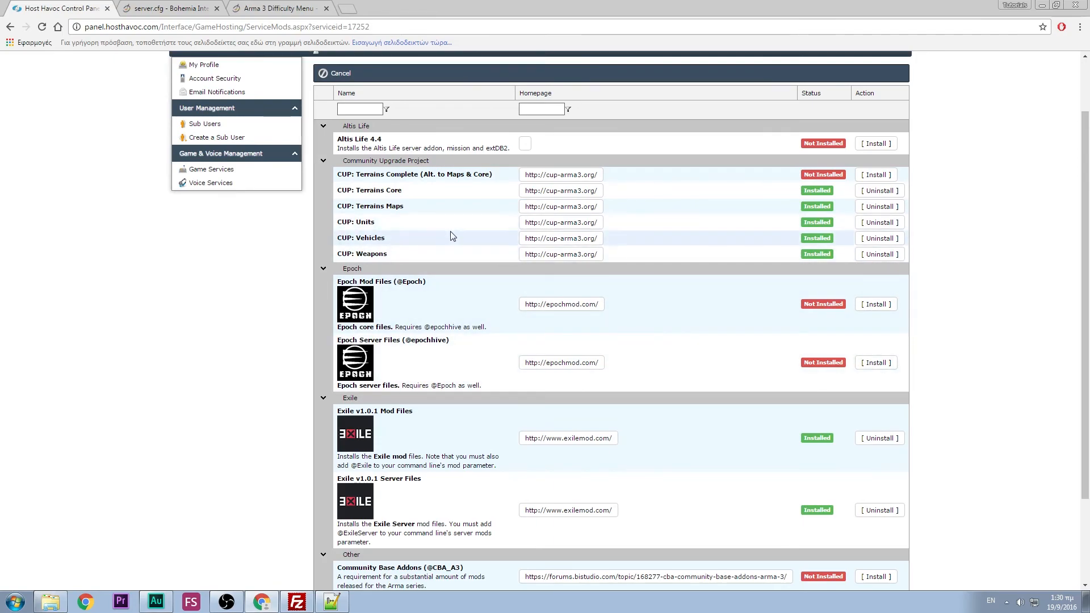
scroll(469, 214, down, 2)
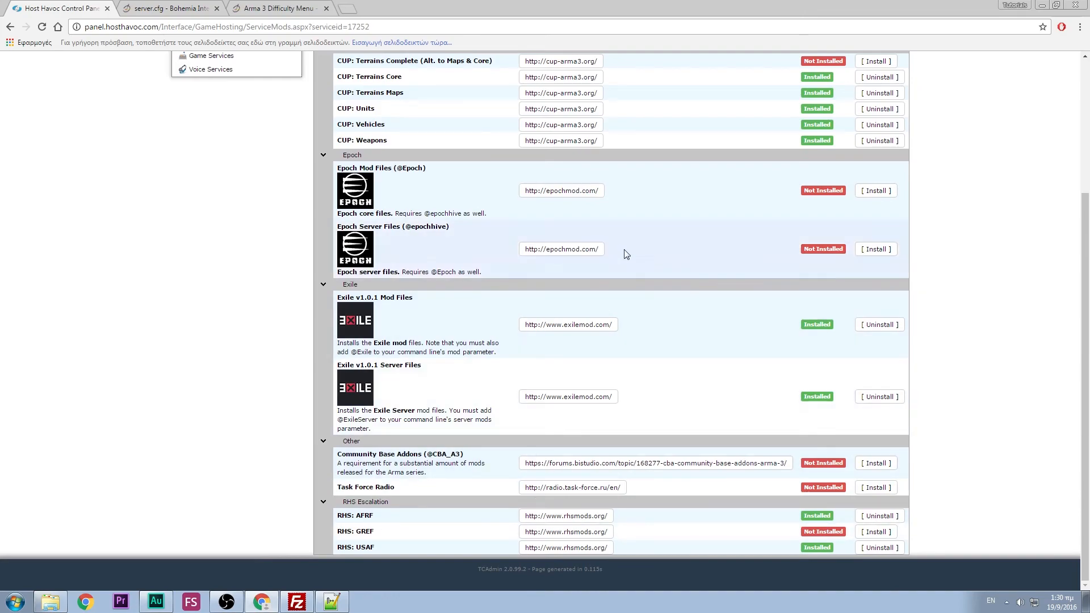
scroll(485, 202, up, 2)
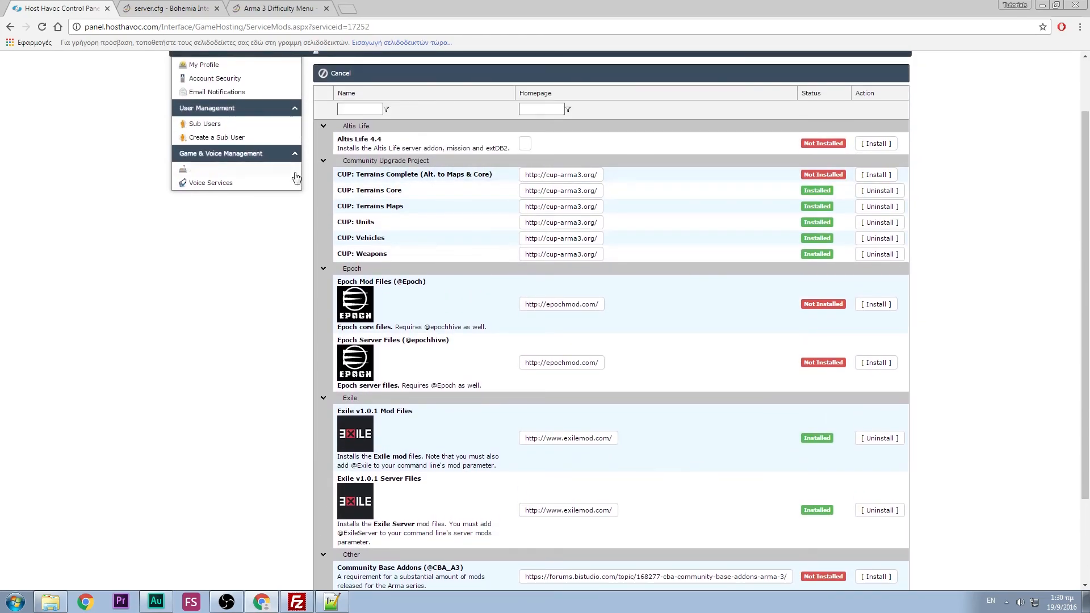
- Go back to the Zombie Night server's overview page via Game Services
click(272, 171)
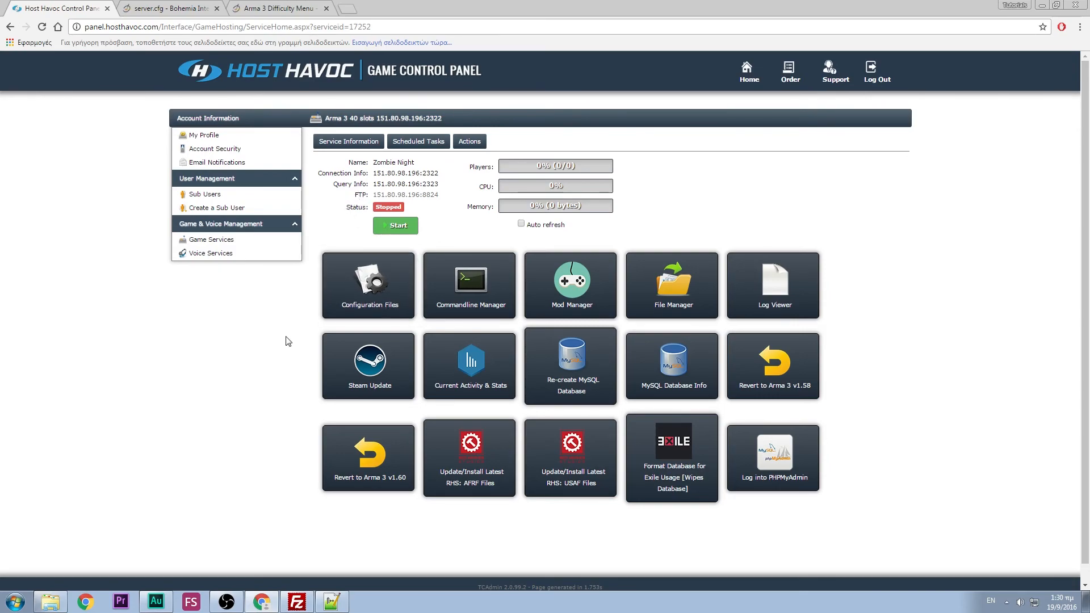
- Read the panel's FTP details and enter port 8824 in FileZilla's Port box
click(297, 602)
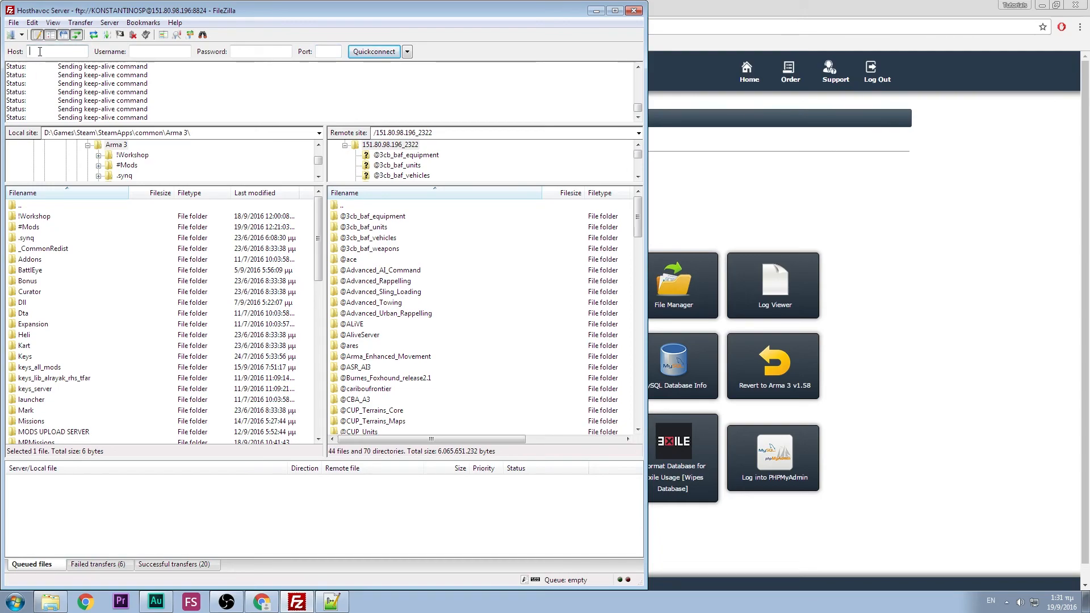
click(927, 173)
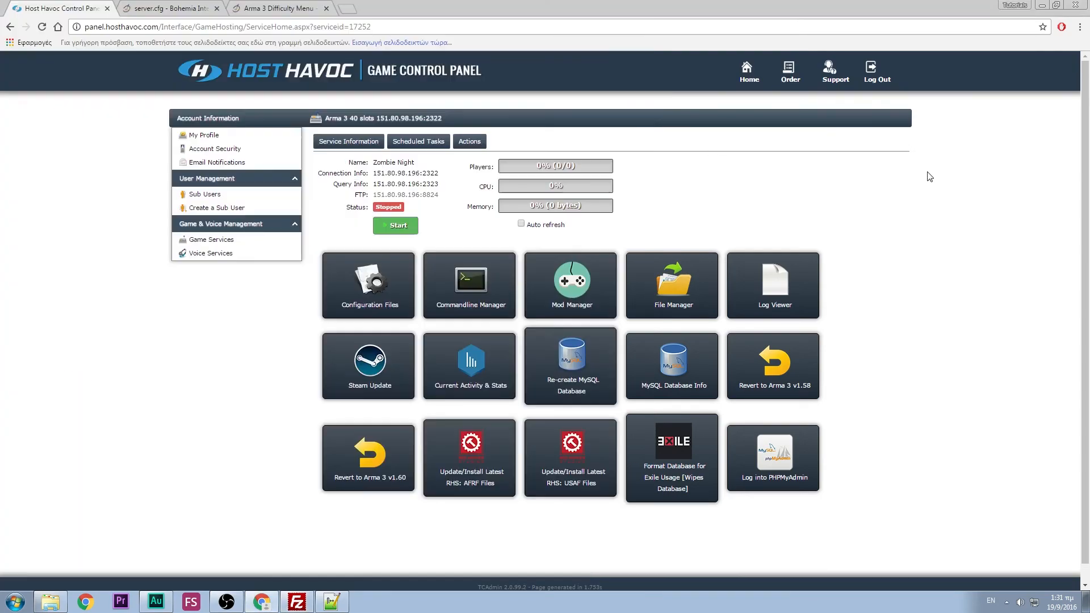
click(366, 195)
click(297, 602)
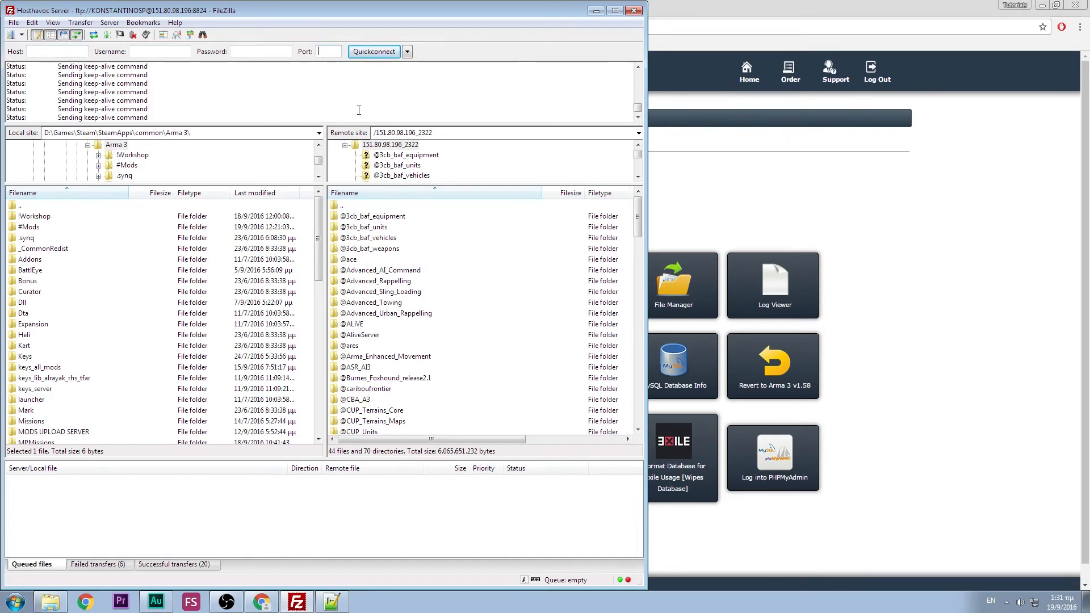
text(88)
- Check the panel's FTP login details, then select FileZilla's local folder path
click(174, 55)
click(890, 174)
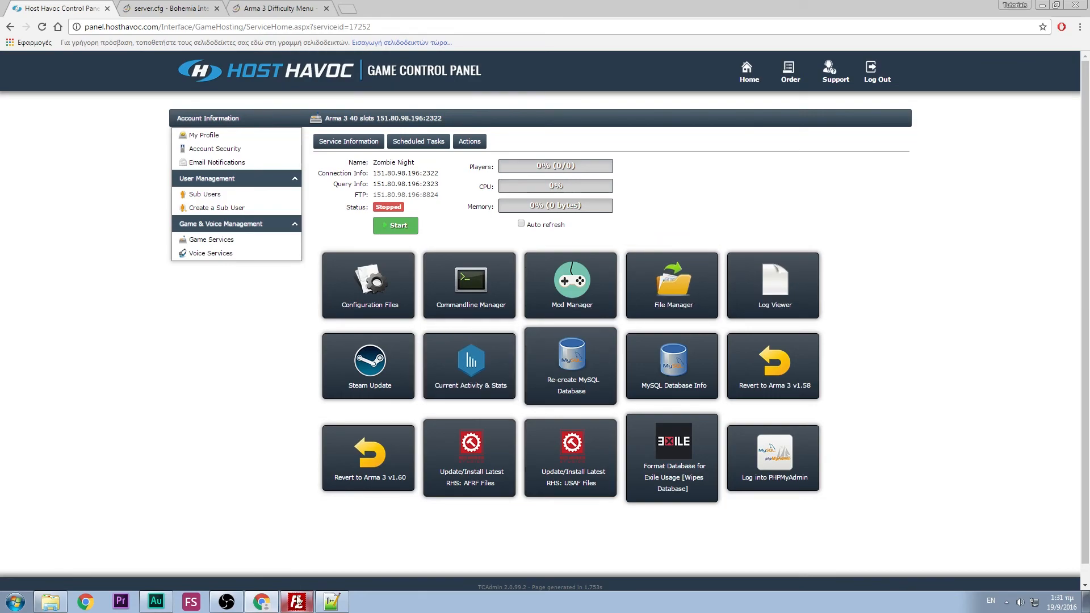
click(297, 602)
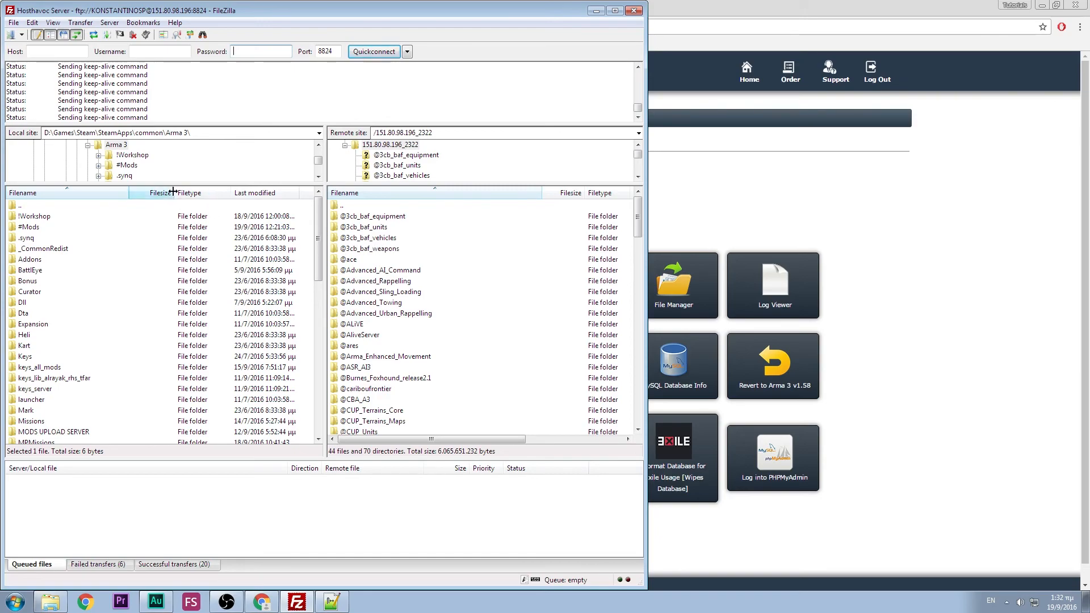
click(200, 132)
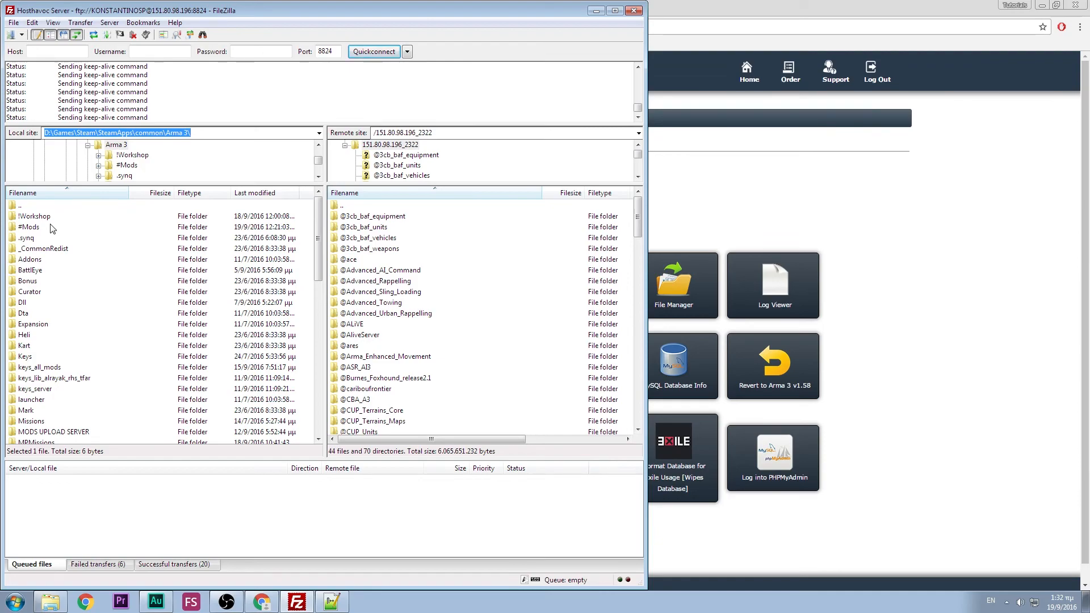
double_click(30, 228)
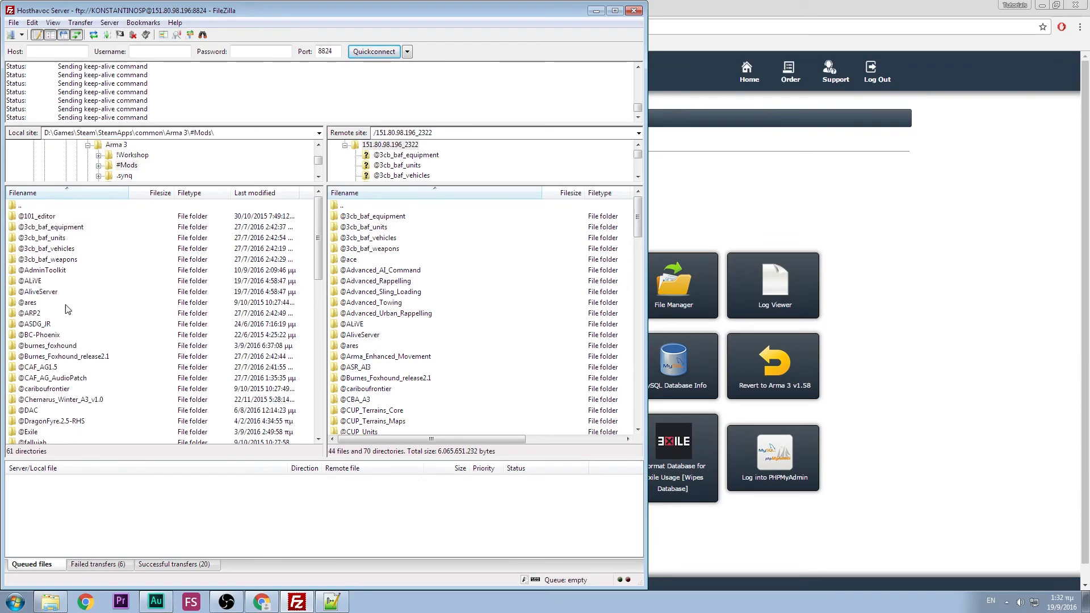
click(28, 304)
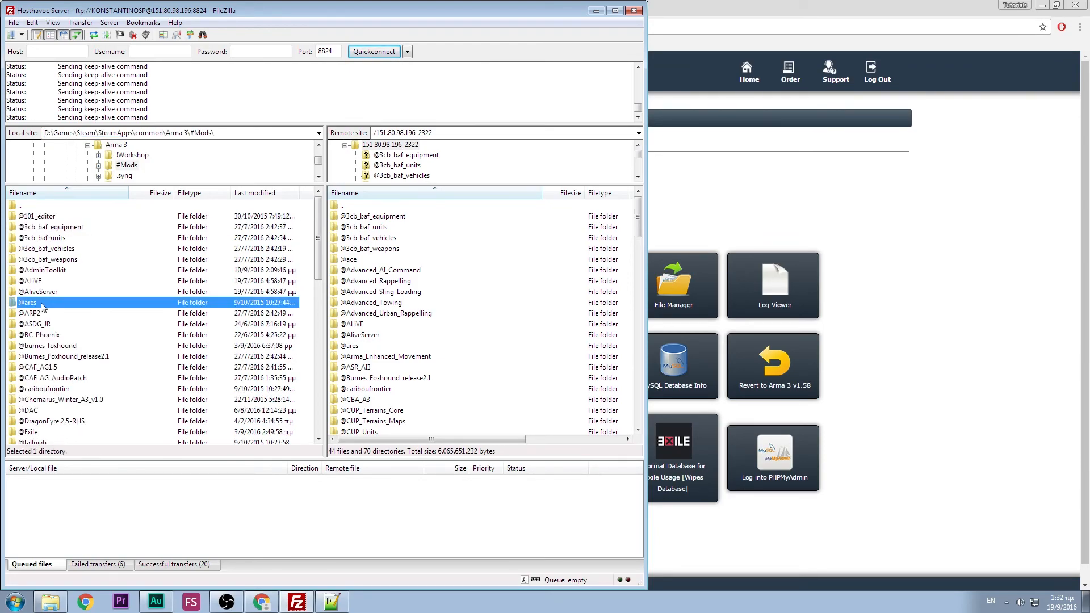
right_click(74, 304)
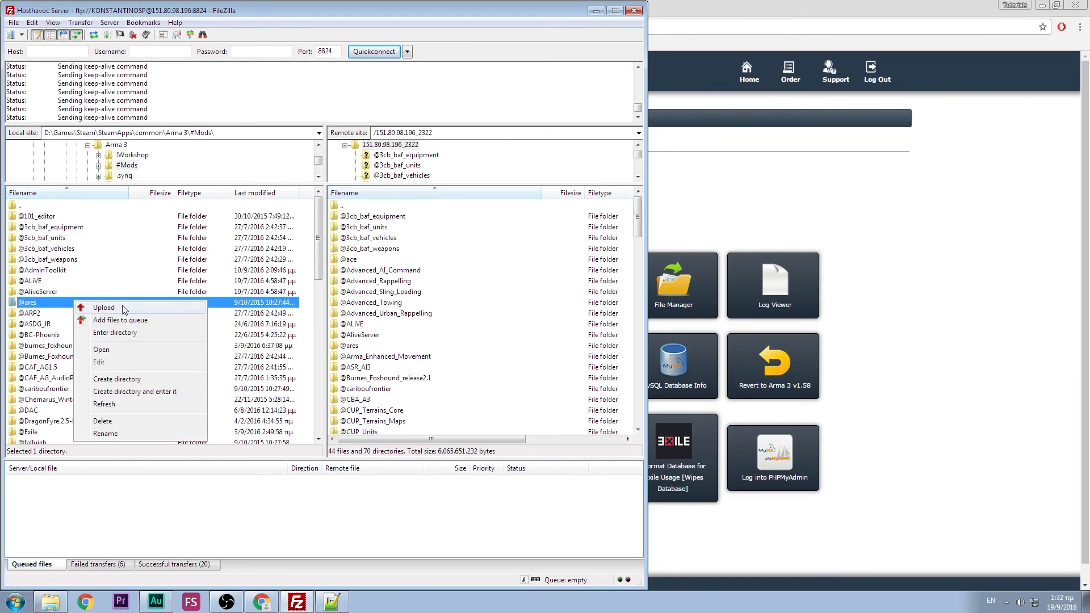
click(104, 308)
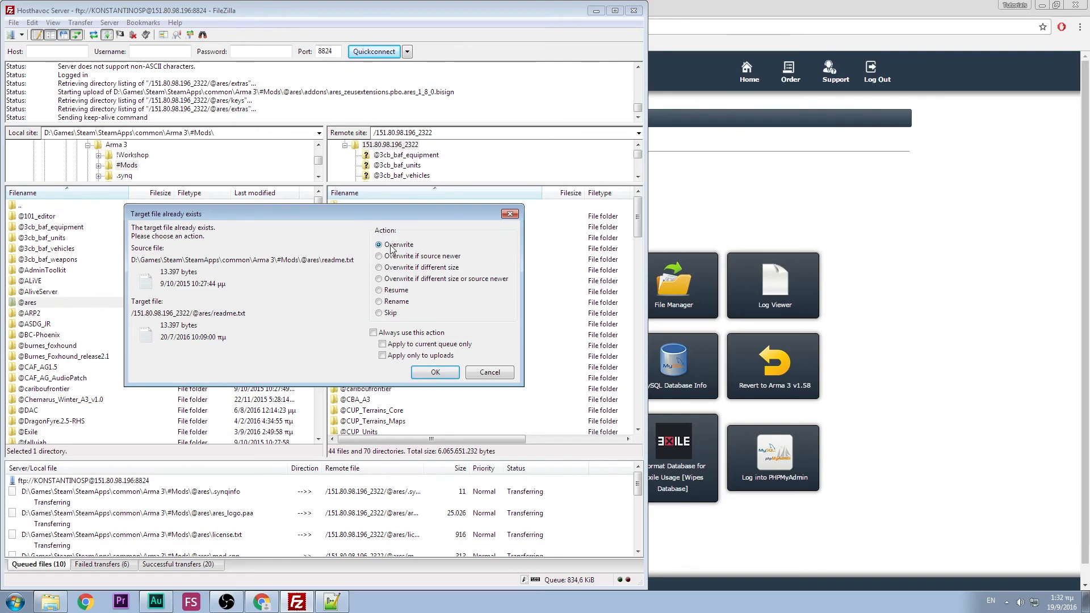
click(506, 375)
click(532, 374)
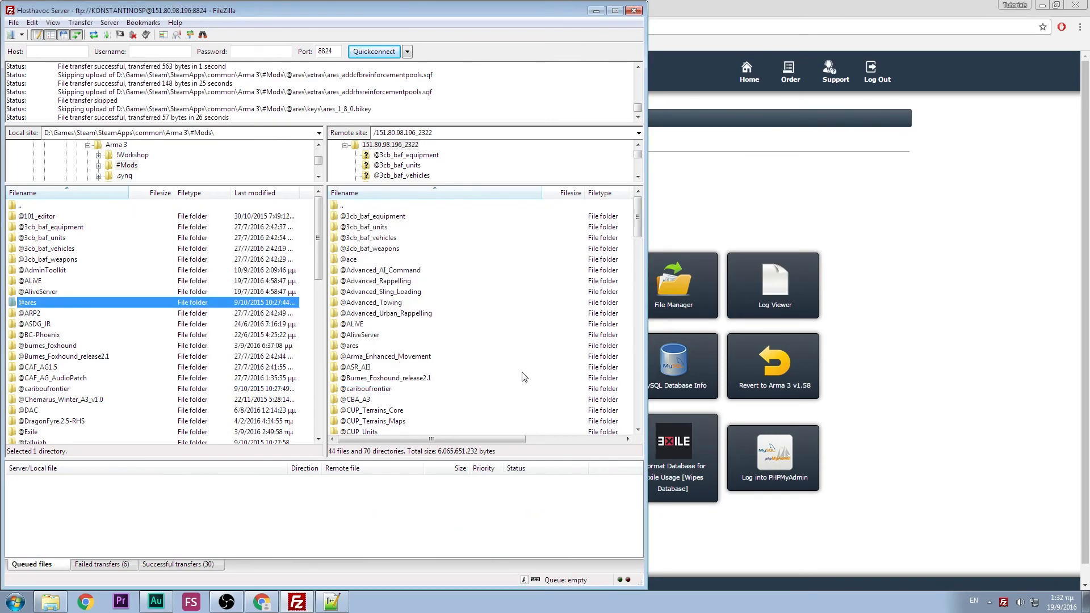
click(184, 294)
click(188, 302)
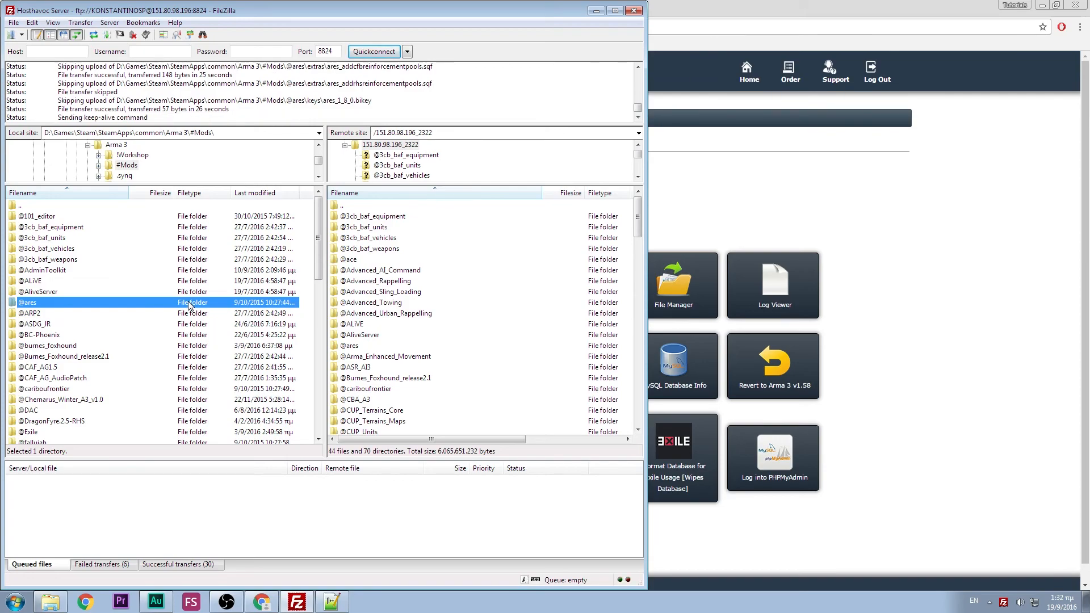
click(138, 215)
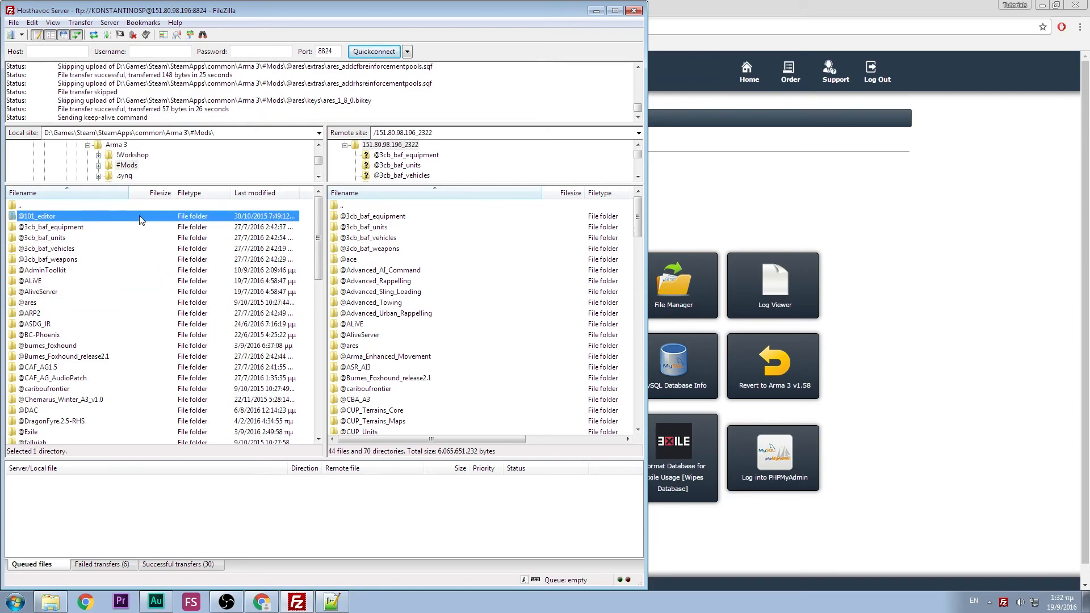
shift+click(131, 399)
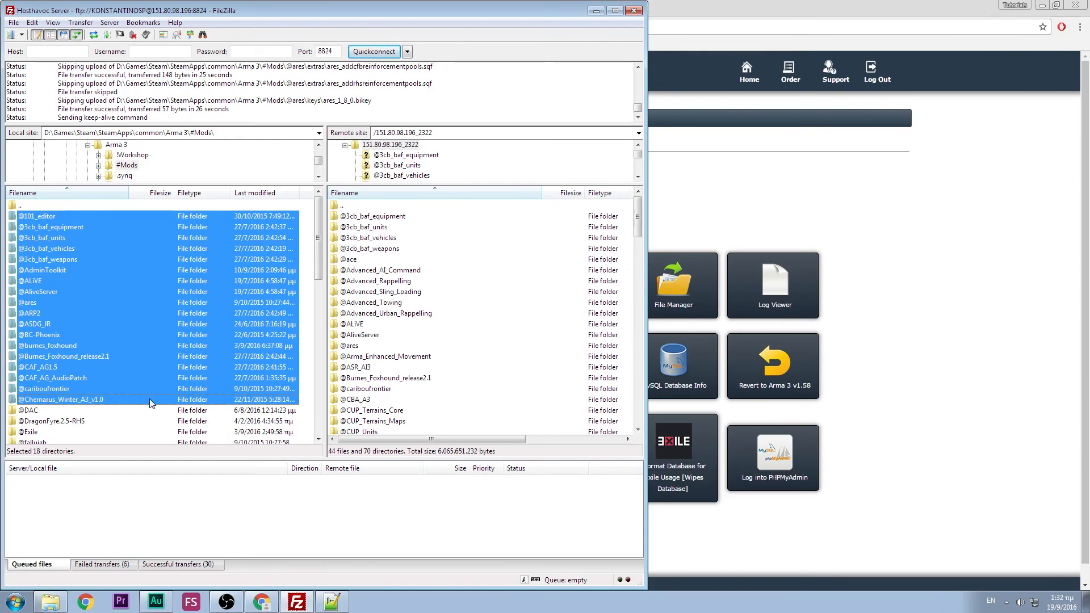
right_click(150, 401)
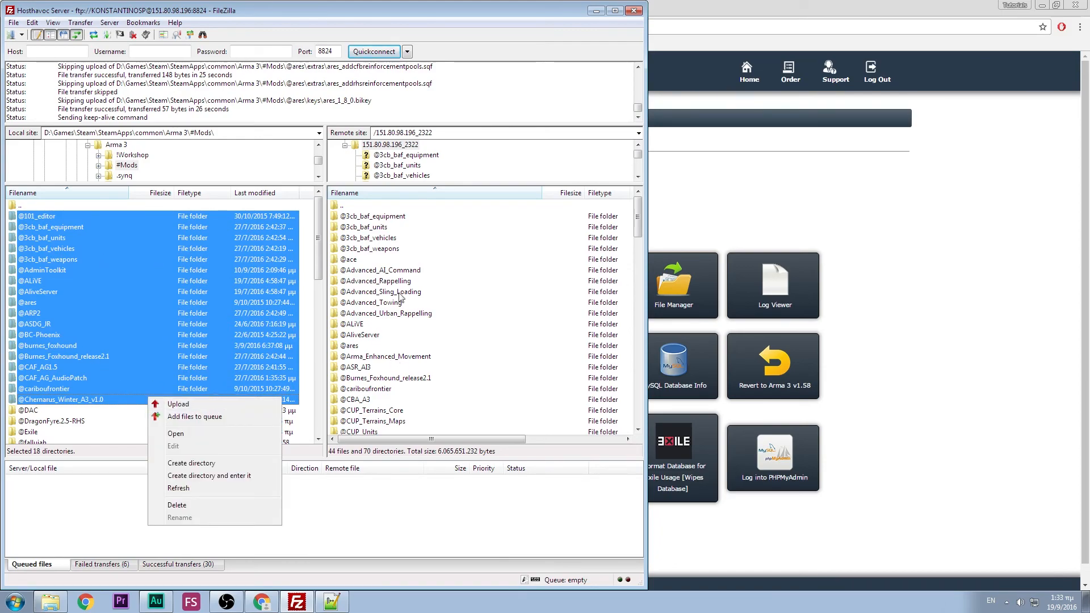
click(147, 302)
double_click(54, 205)
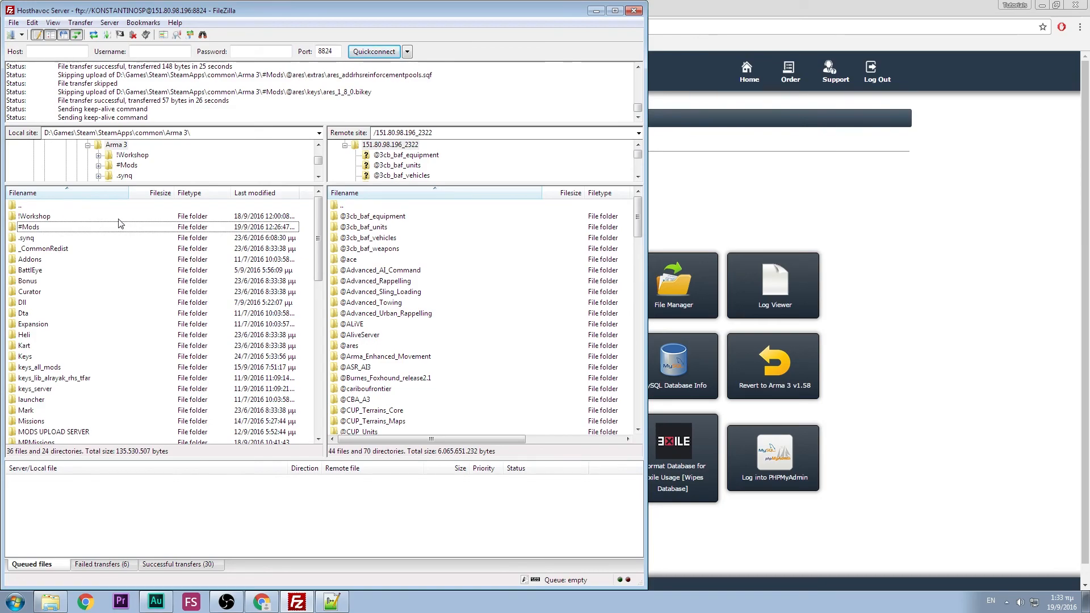
- Navigate the remote side into the server's mpmissions folder
double_click(360, 208)
double_click(386, 216)
scroll(407, 234, down, 17)
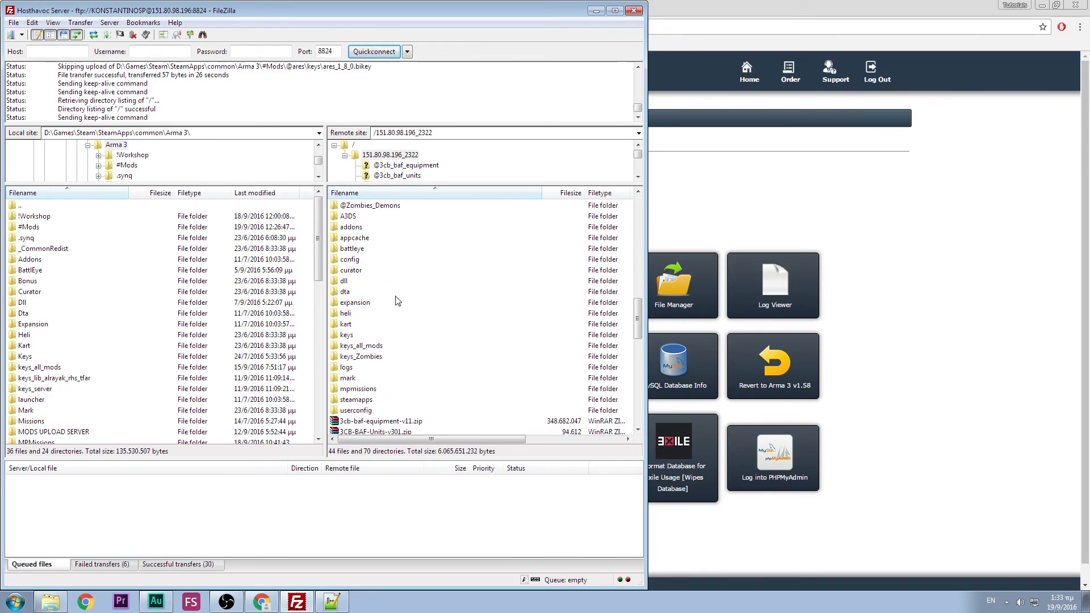
scroll(405, 326, down, 2)
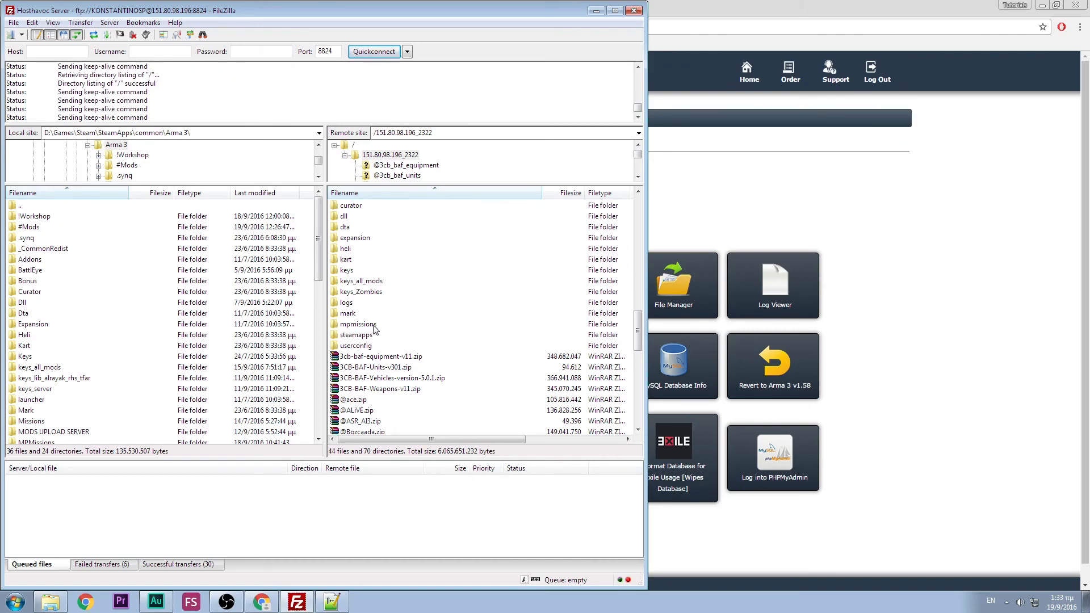
click(390, 327)
double_click(390, 326)
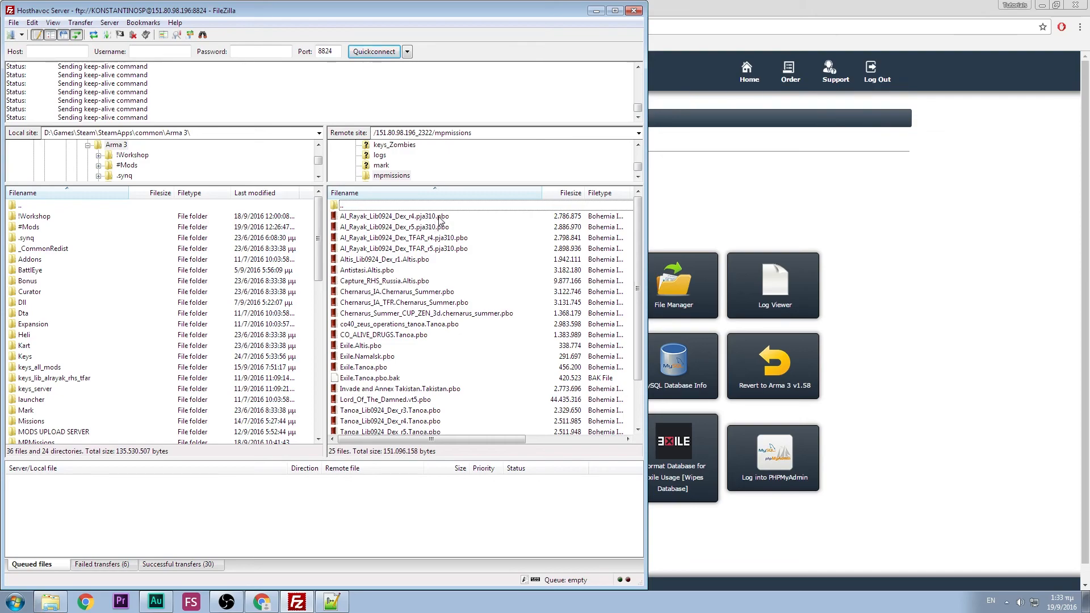
scroll(435, 285, down, 2)
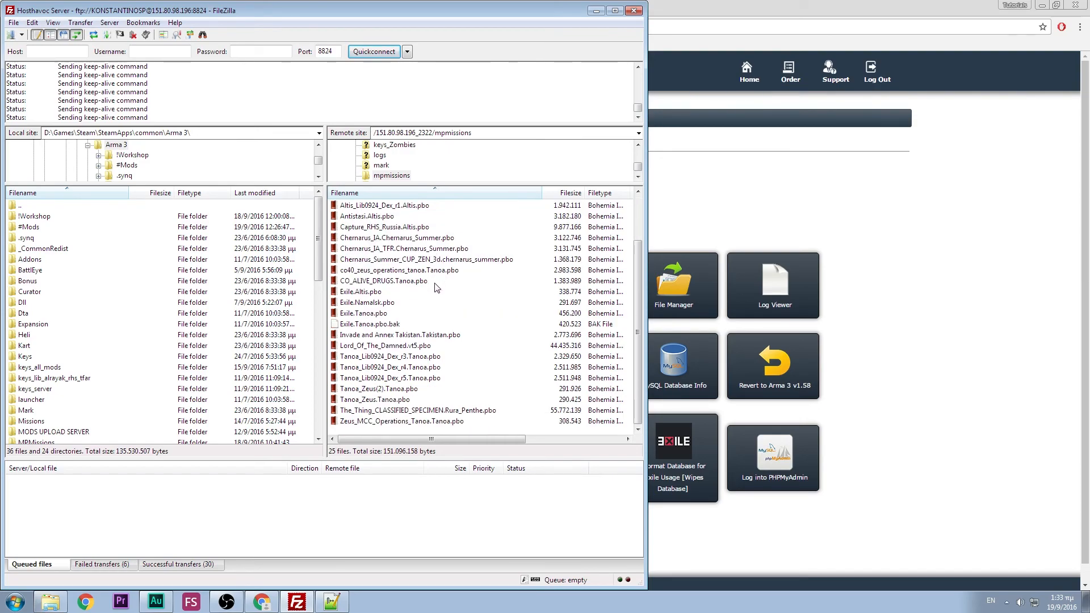
- Copy the name Tanoa_Lib0924_Dex_r5.Tanoa.pbo via Rename and switch back to the control panel
click(435, 379)
right_click(434, 382)
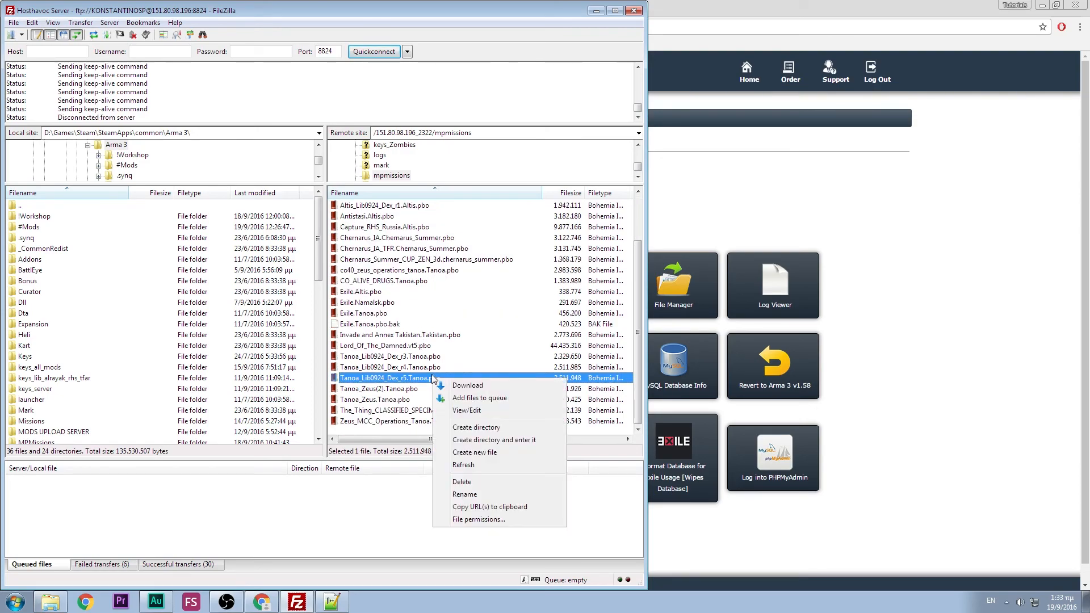
click(486, 496)
key(ctrl+c)
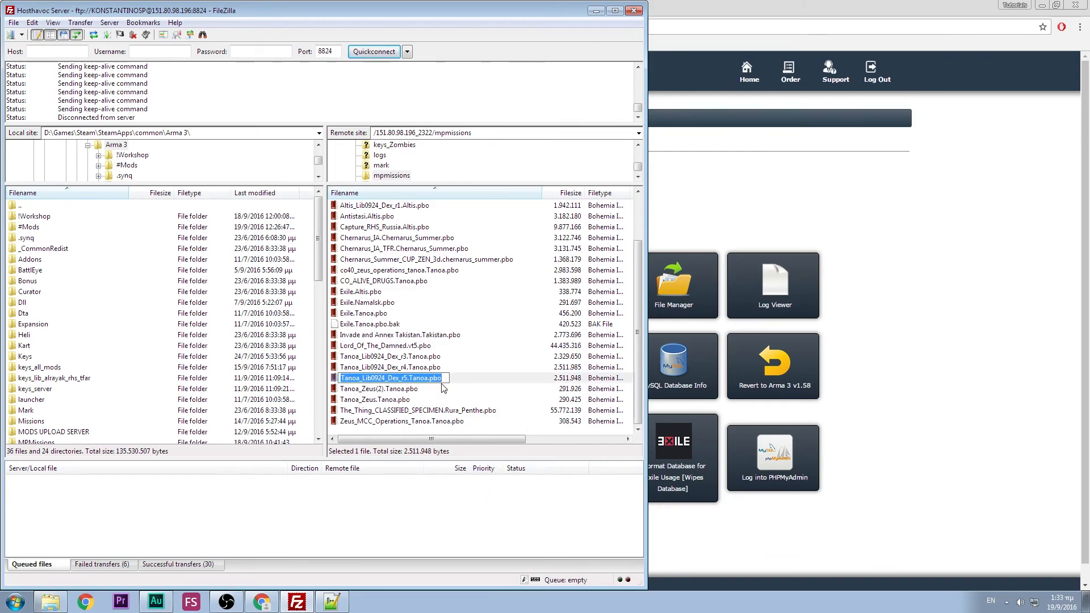
key(Return)
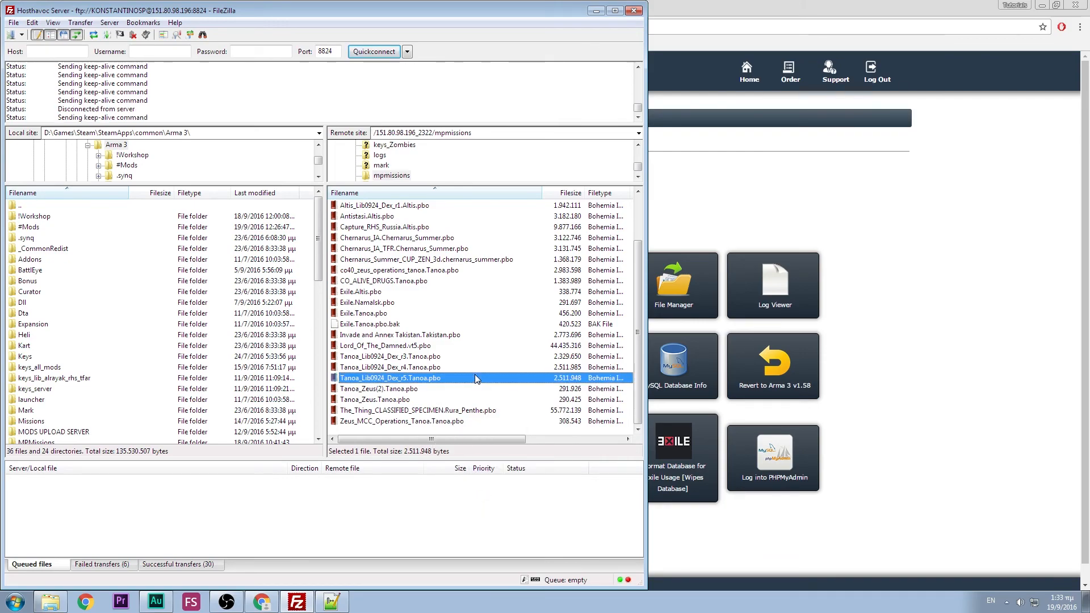
click(884, 284)
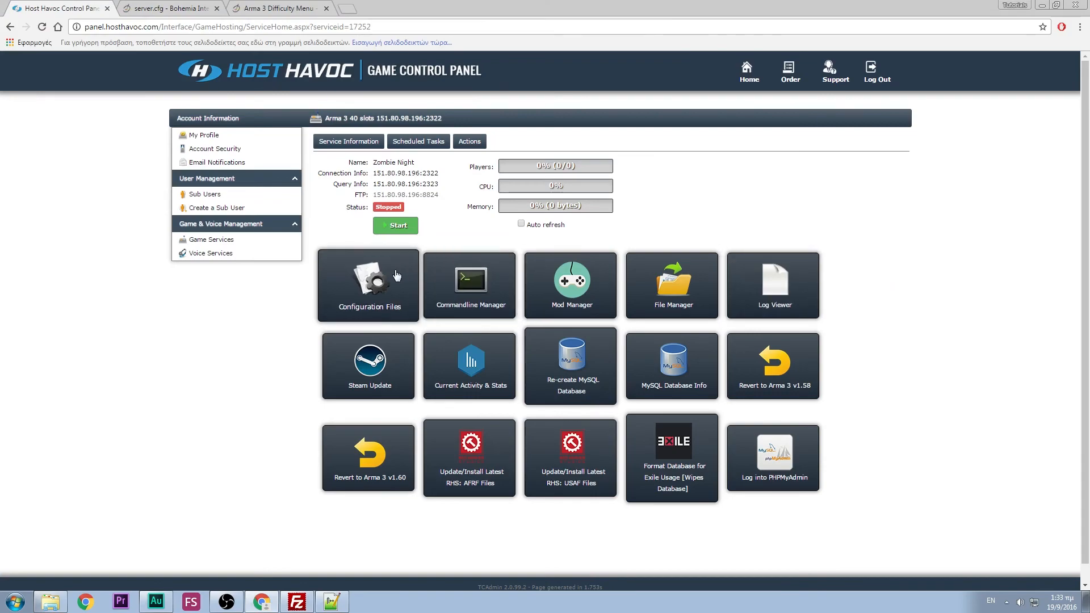
- Paste Tanoa_Lib0924_Dex_r5.Tanoa as server.cfg's mission template, dropping .pbo, and save
click(370, 279)
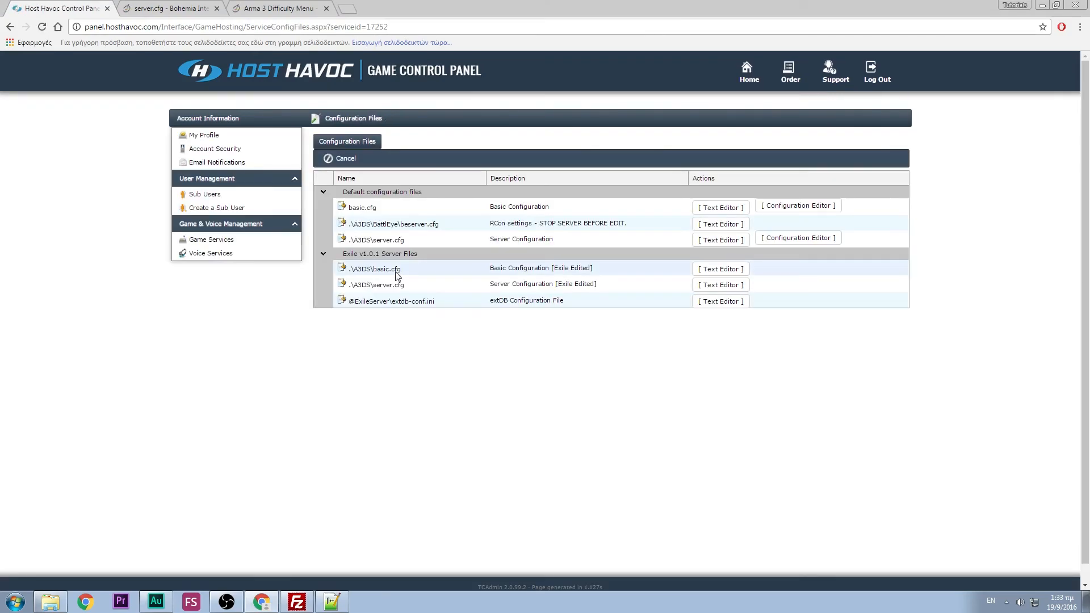
click(704, 240)
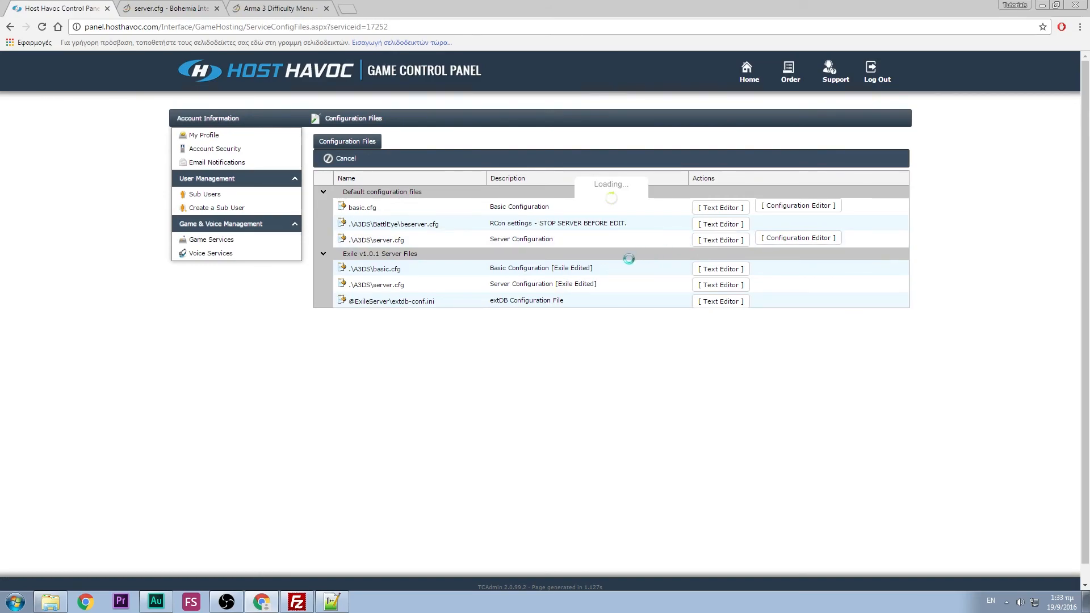
scroll(501, 273, down, 6)
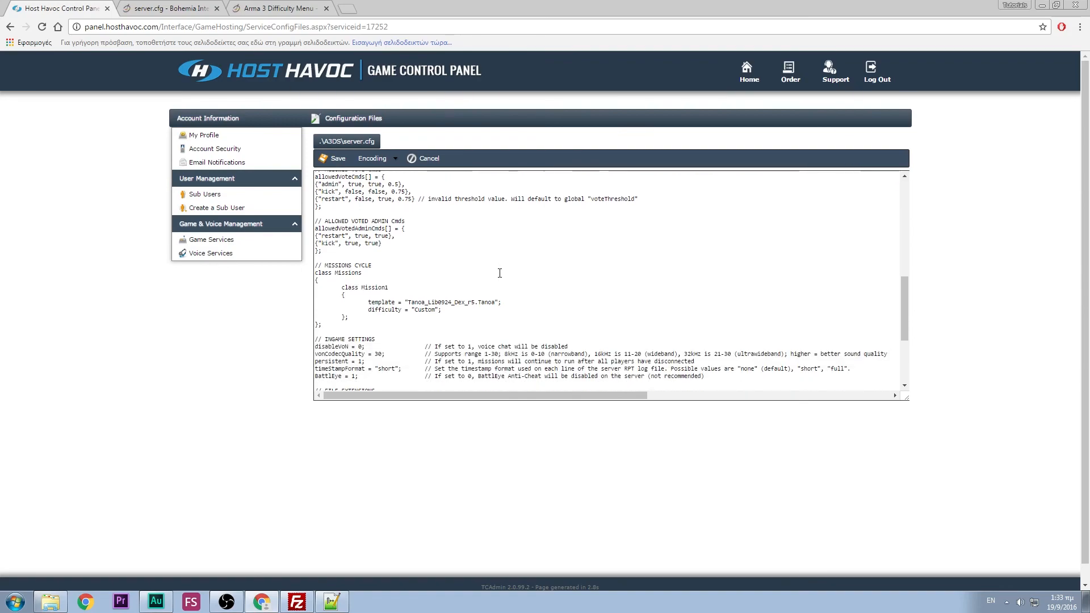
drag(408, 292, 496, 293)
key(ctrl+v)
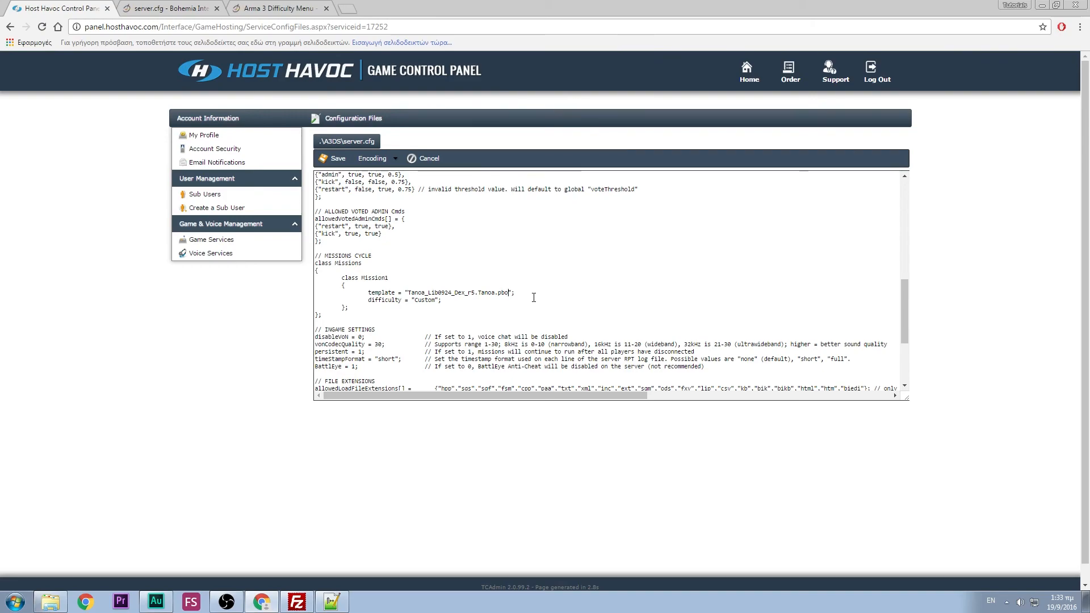
key(BackSpace)
key(BackSpace)
key(BackSpace)
key(BackSpace)
click(332, 158)
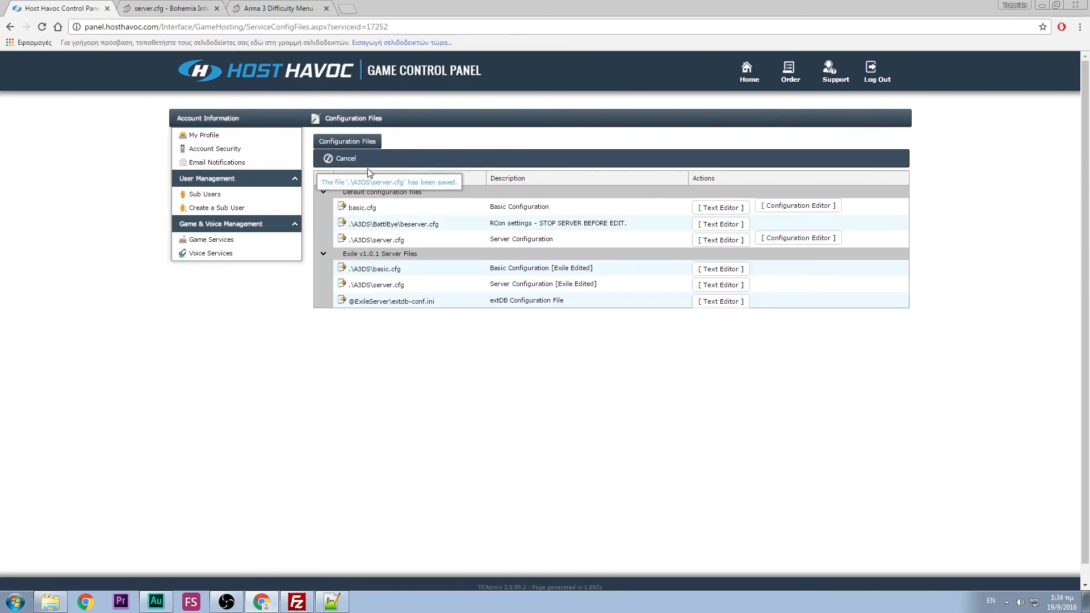
- Move FileZilla's remote view from mpmissions up to the root mod folders, then return to the panel
click(280, 245)
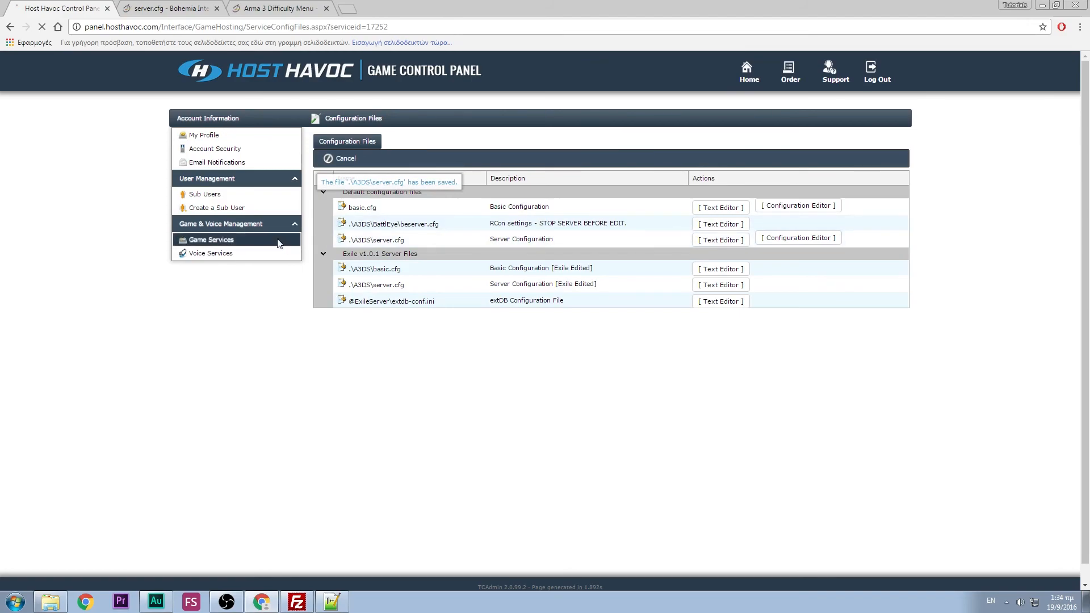
click(296, 602)
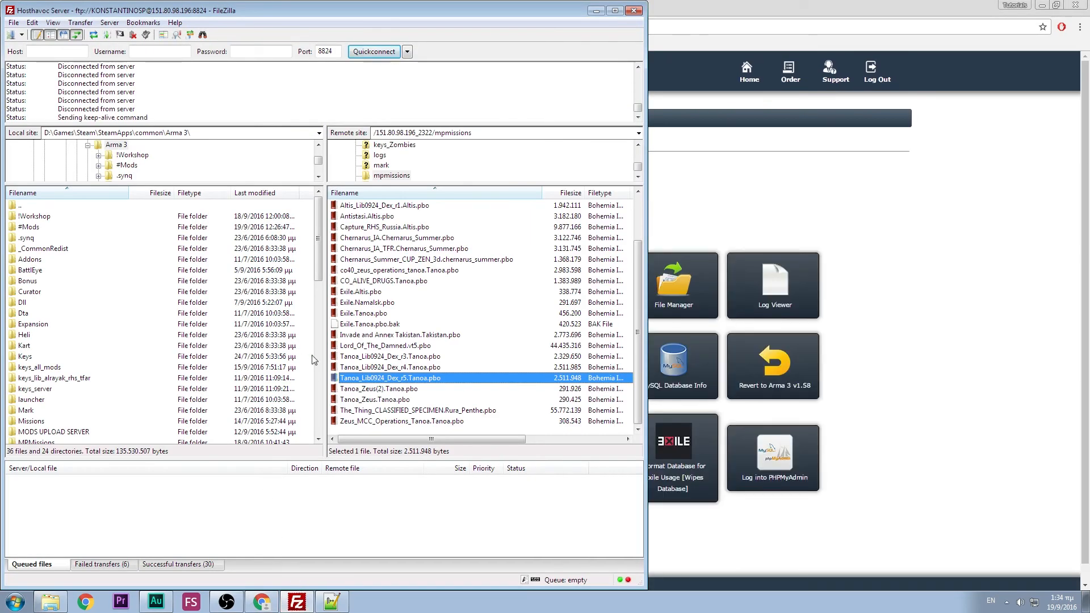
scroll(353, 215, up, 1)
double_click(370, 206)
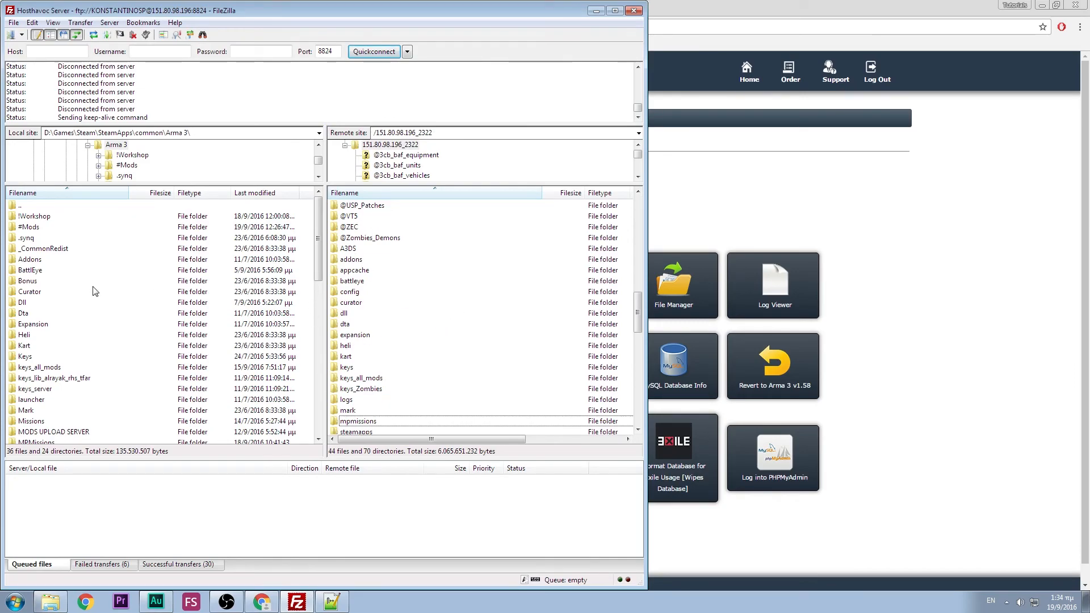
scroll(446, 285, up, 10)
scroll(446, 285, up, 6)
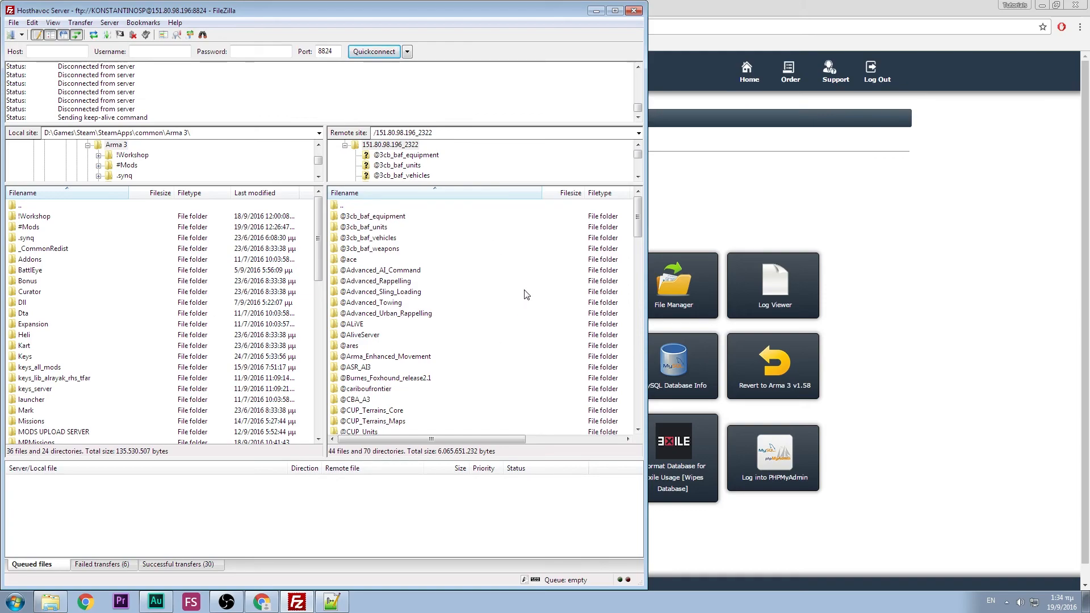
click(916, 274)
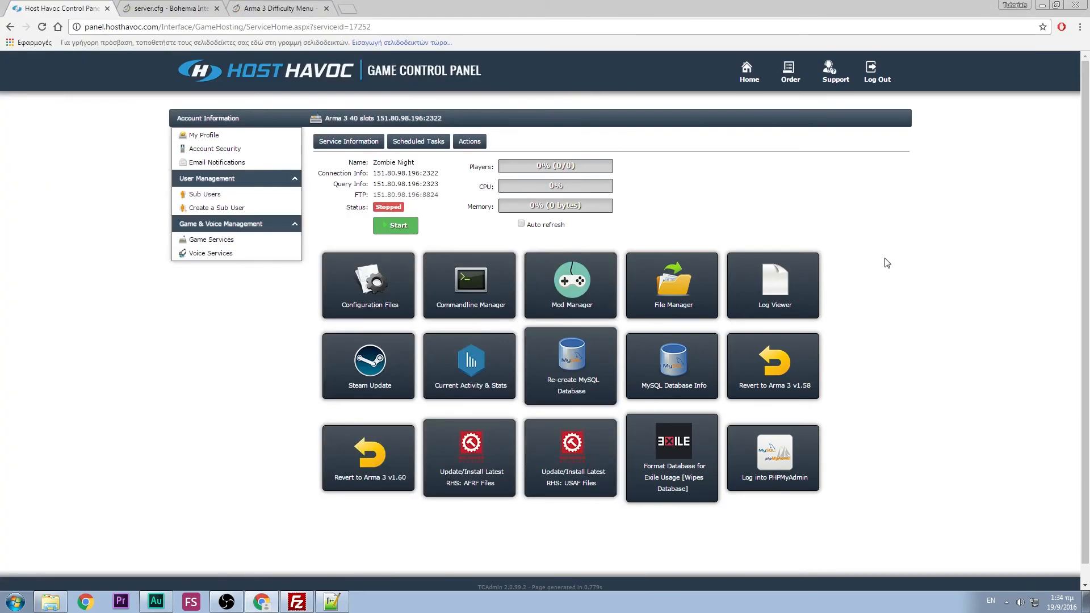
- Add a new custom commandline described as 'MyTest Commandline' and clear its prefilled Mods field
click(469, 290)
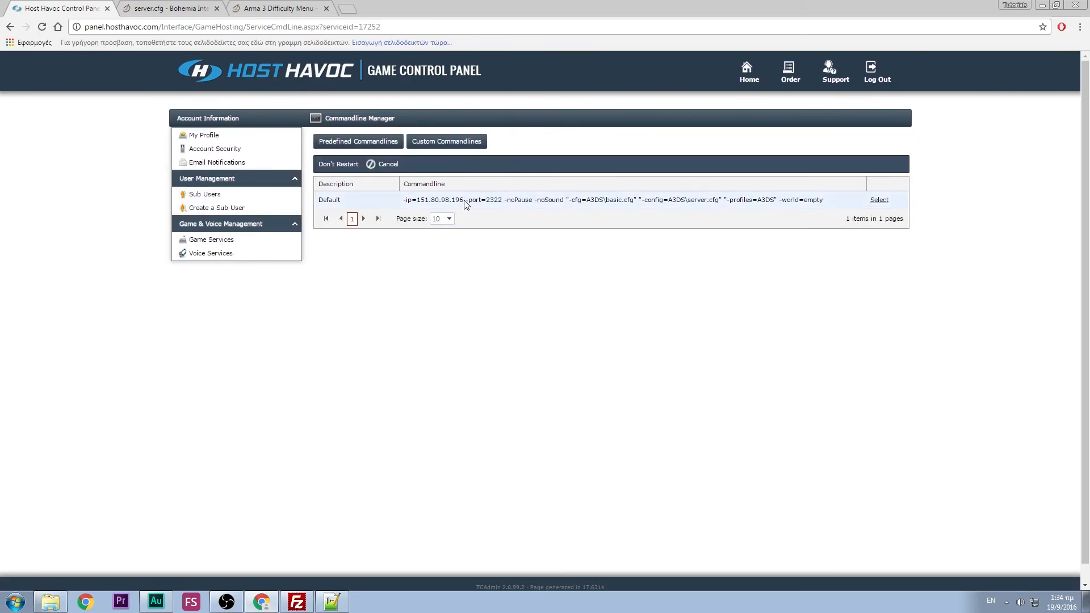
click(450, 145)
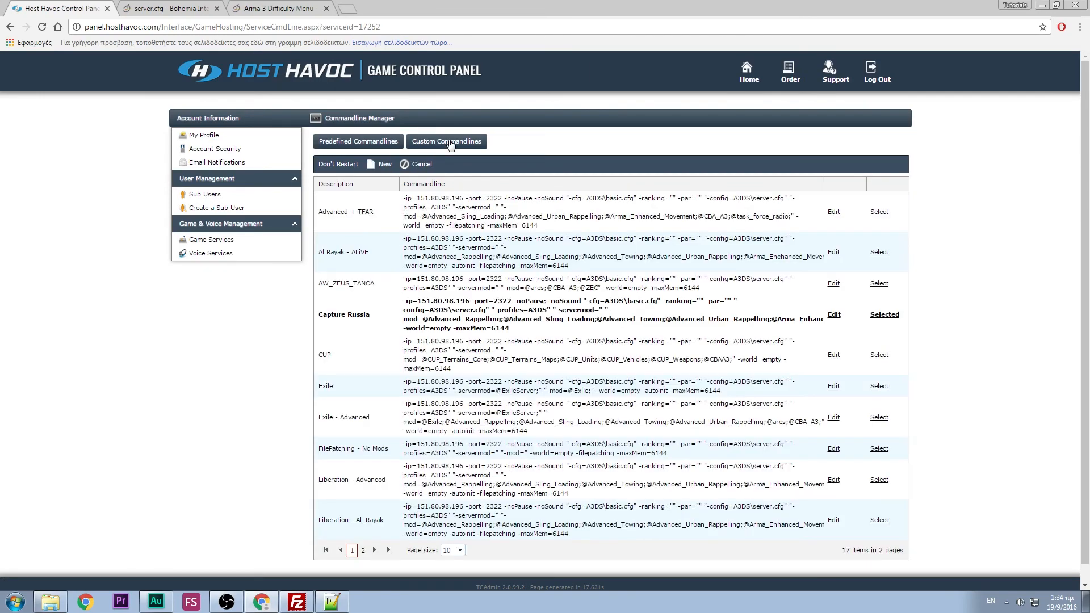
click(374, 165)
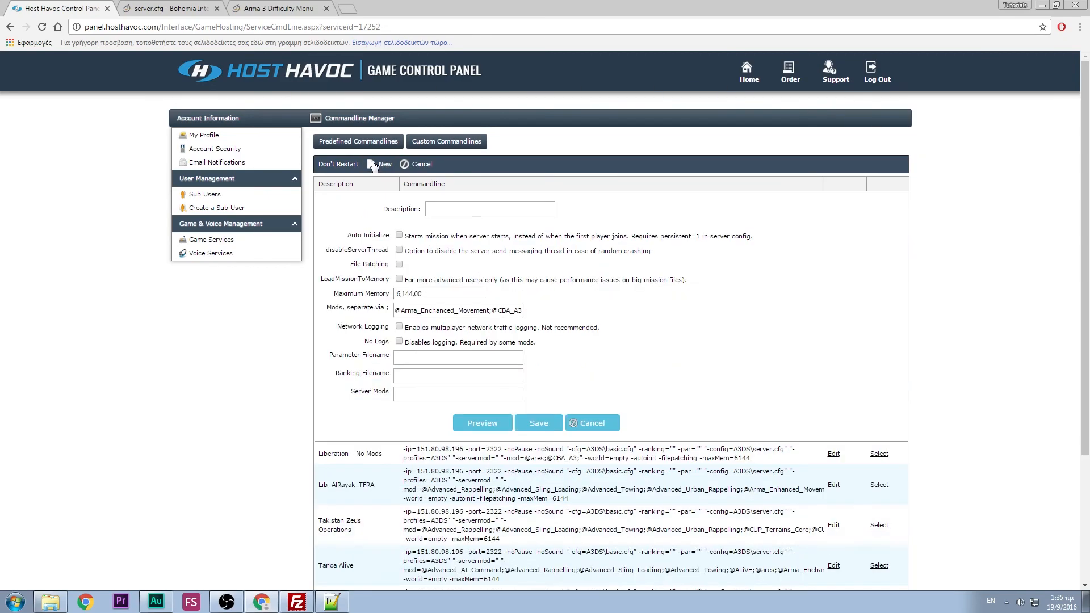
click(466, 209)
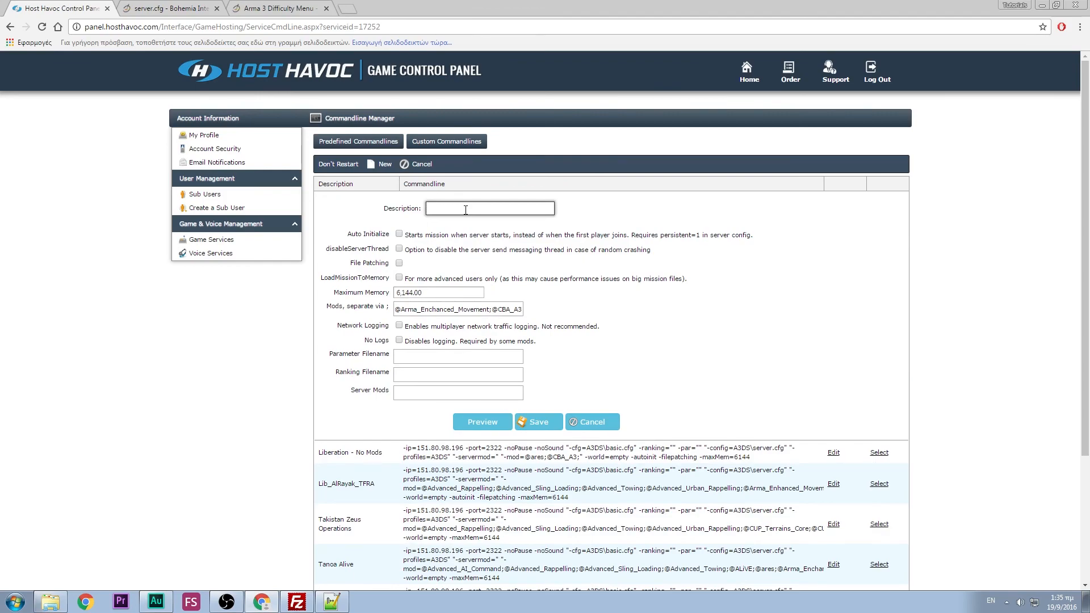
text(MyTest Commandline)
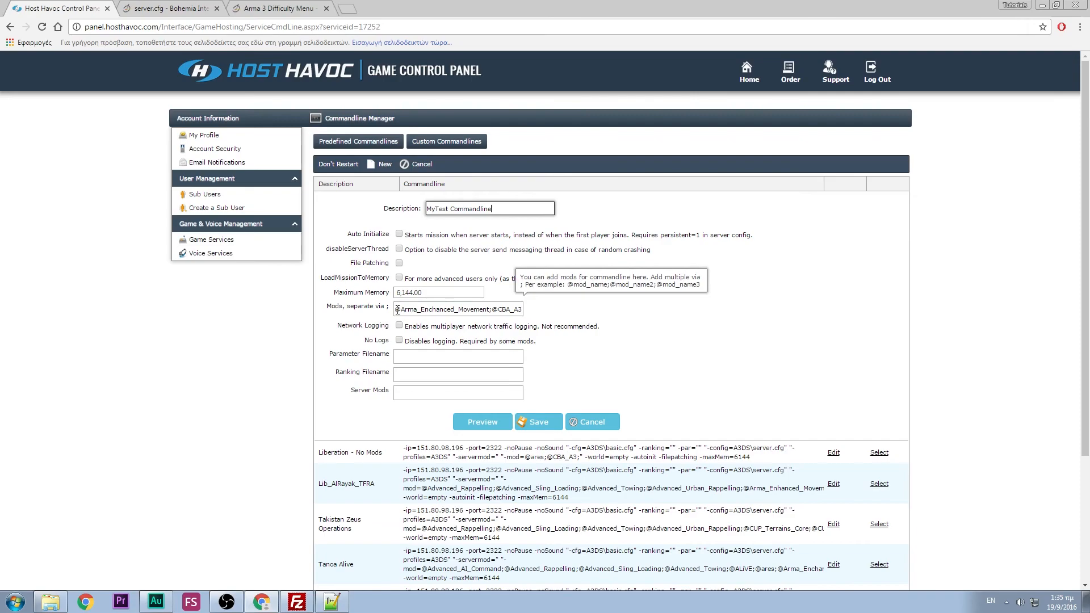
drag(398, 310, 587, 315)
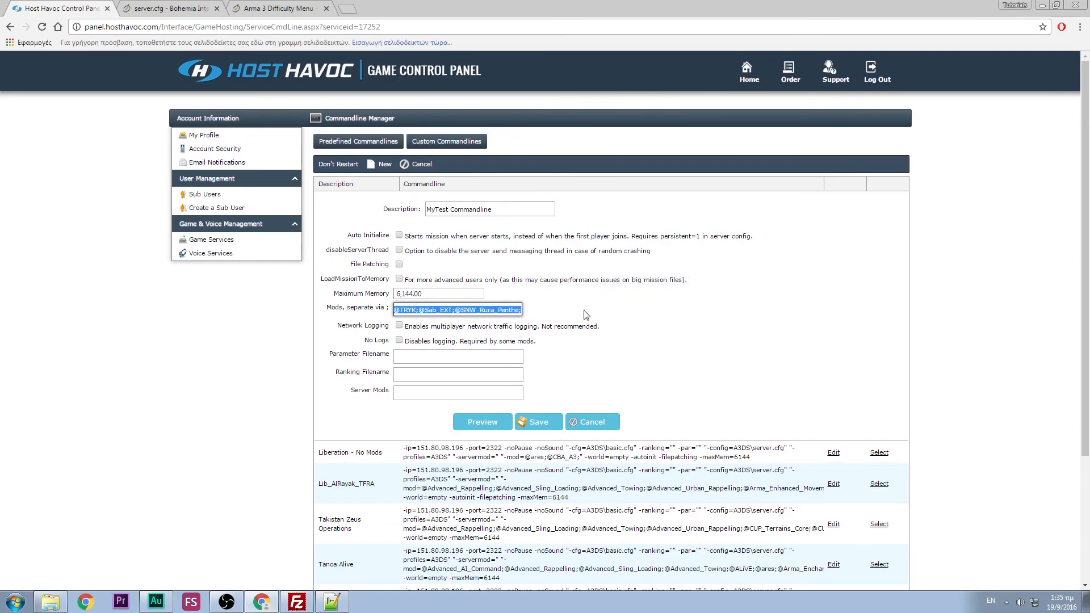
key(BackSpace)
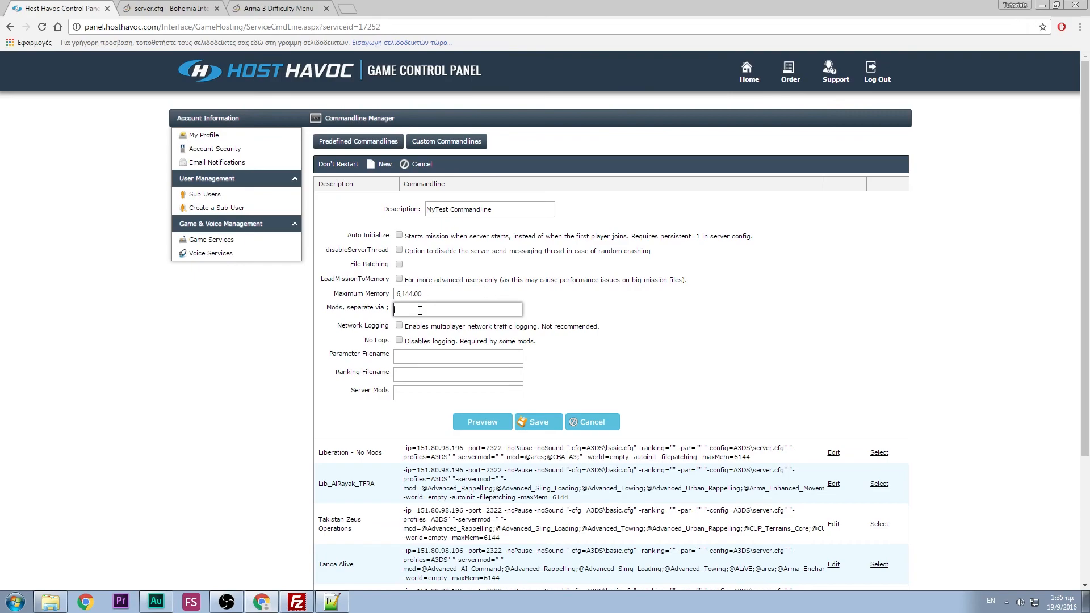
click(297, 602)
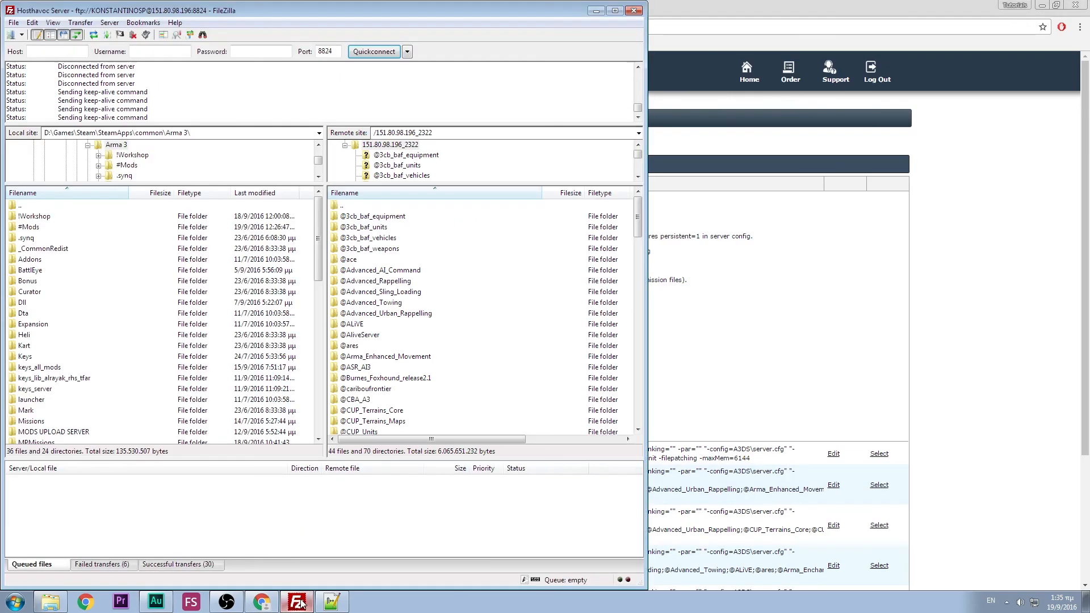
click(364, 262)
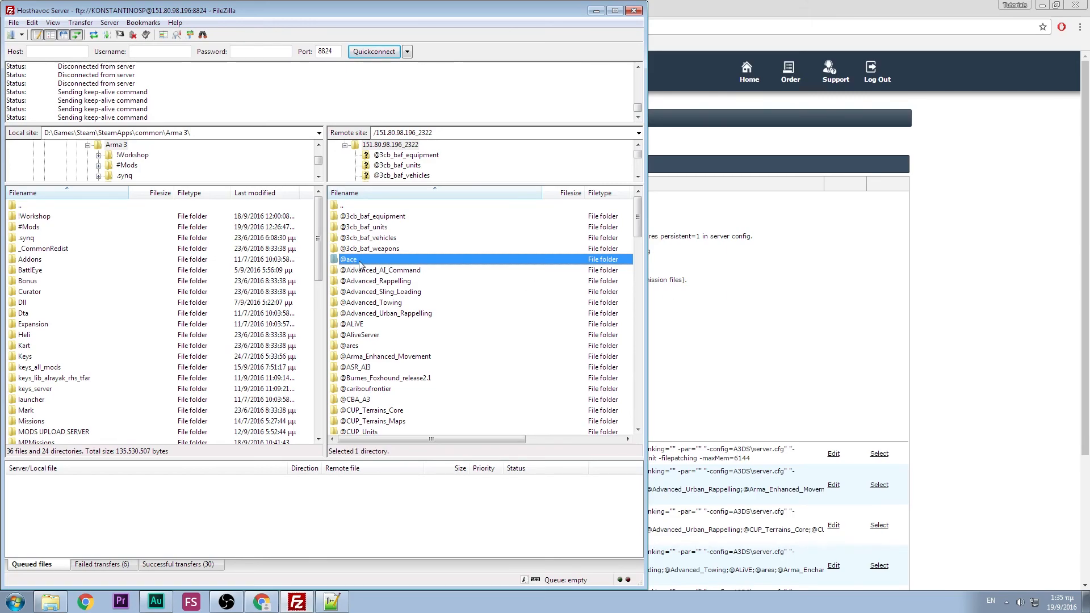
click(684, 320)
click(460, 308)
text(@ace;@)
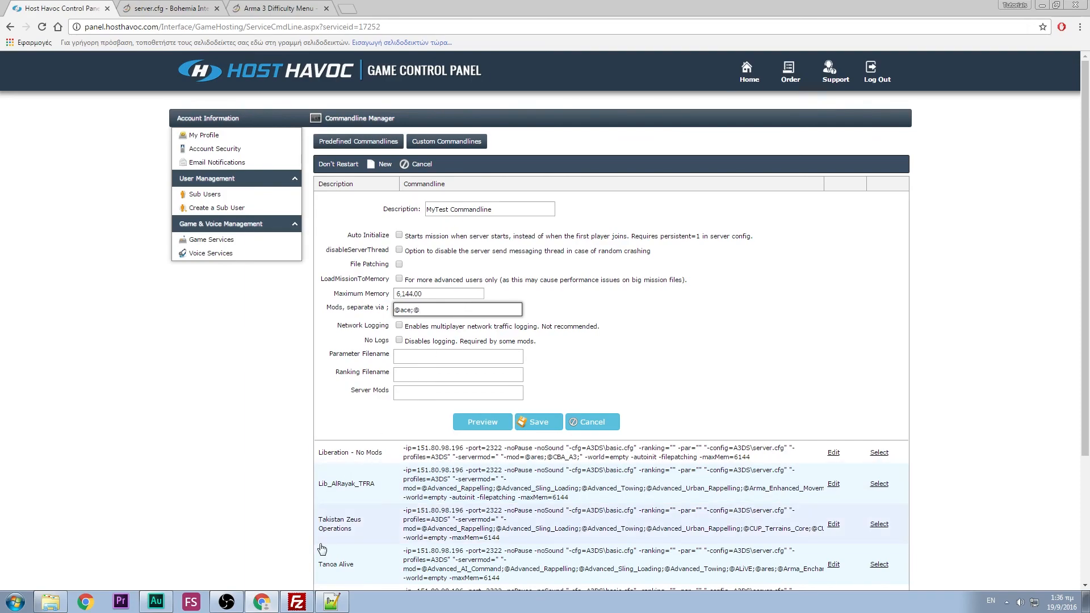
click(301, 599)
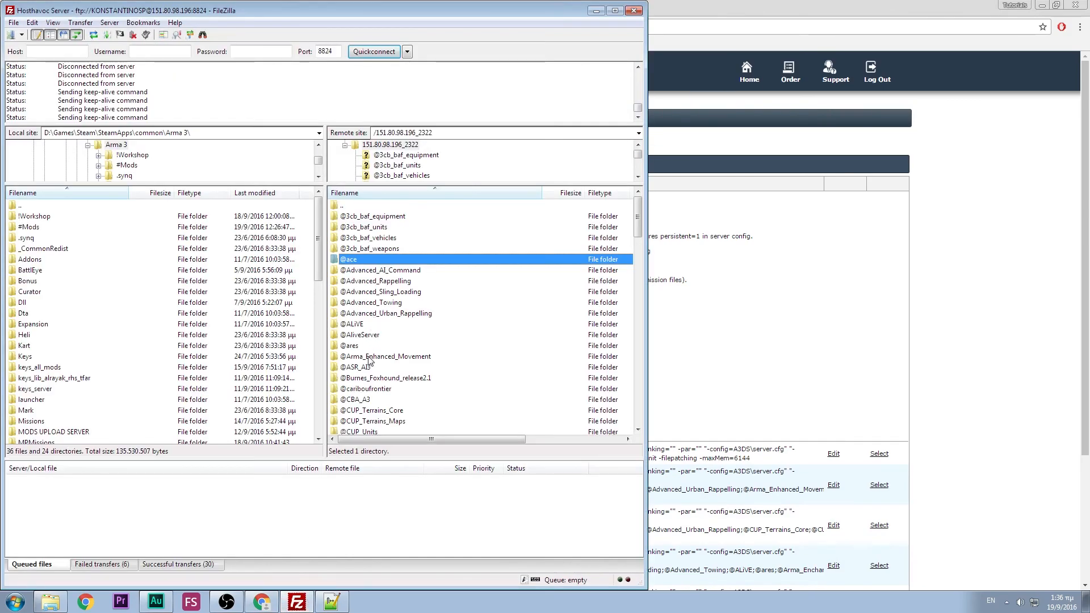
click(378, 401)
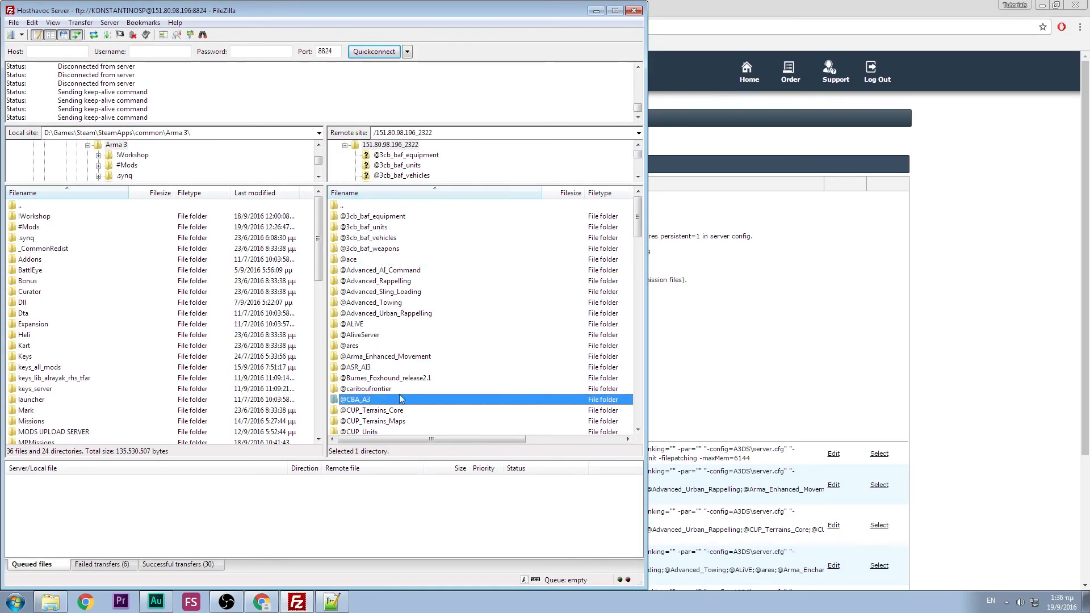
key(alt+Tab)
click(445, 309)
text(CBA_A3;)
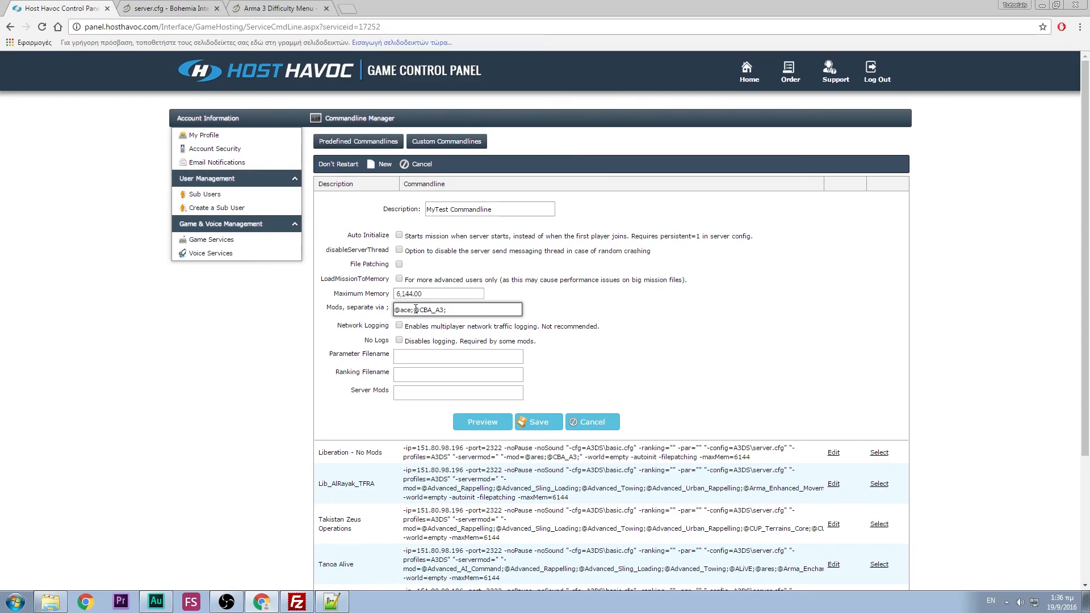
drag(415, 310, 447, 310)
click(456, 309)
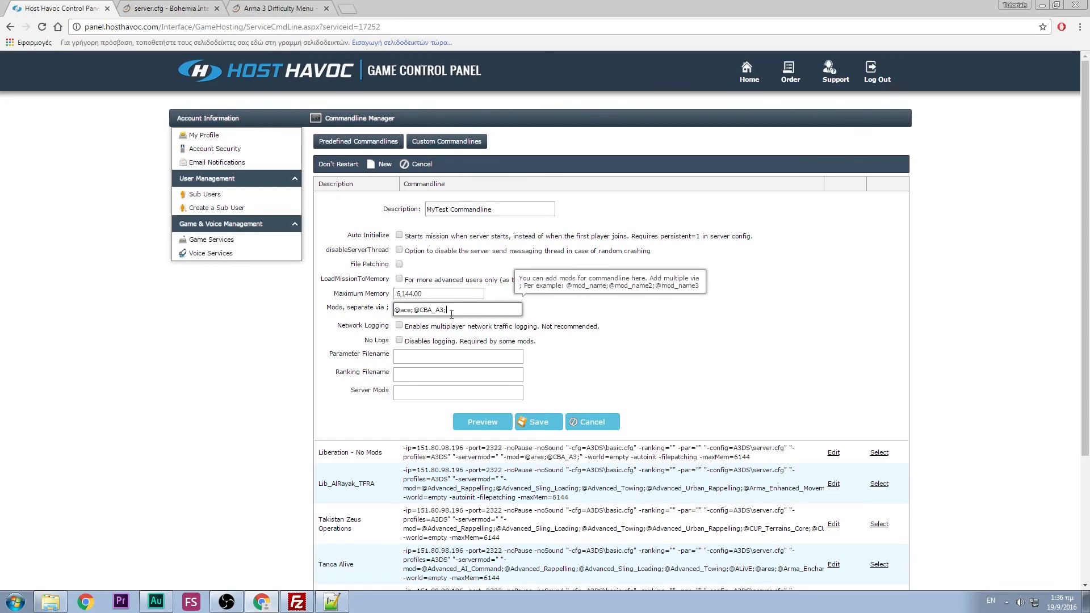
click(295, 603)
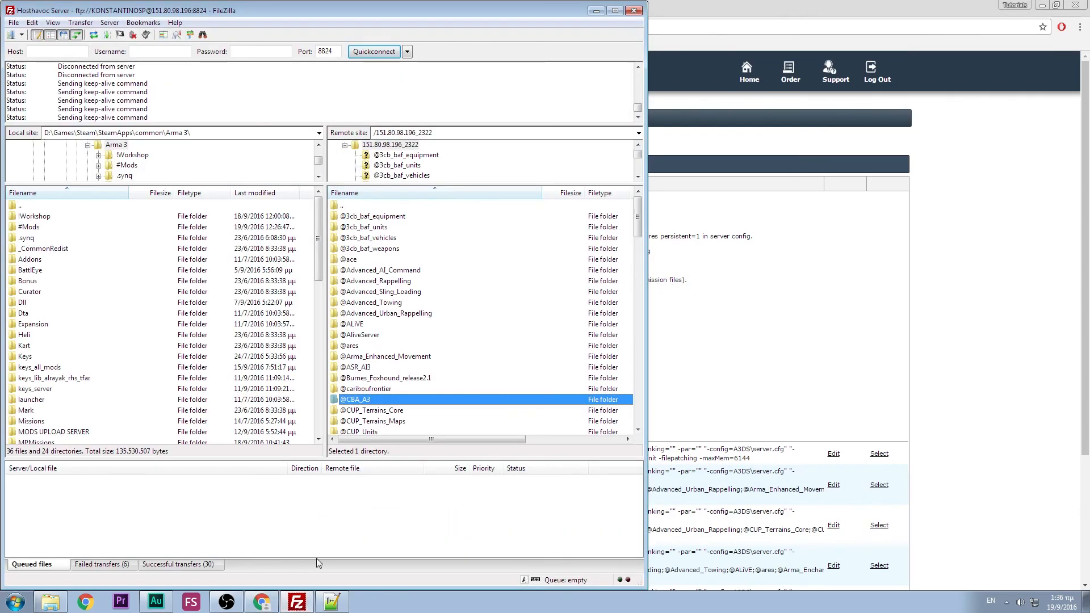
click(382, 306)
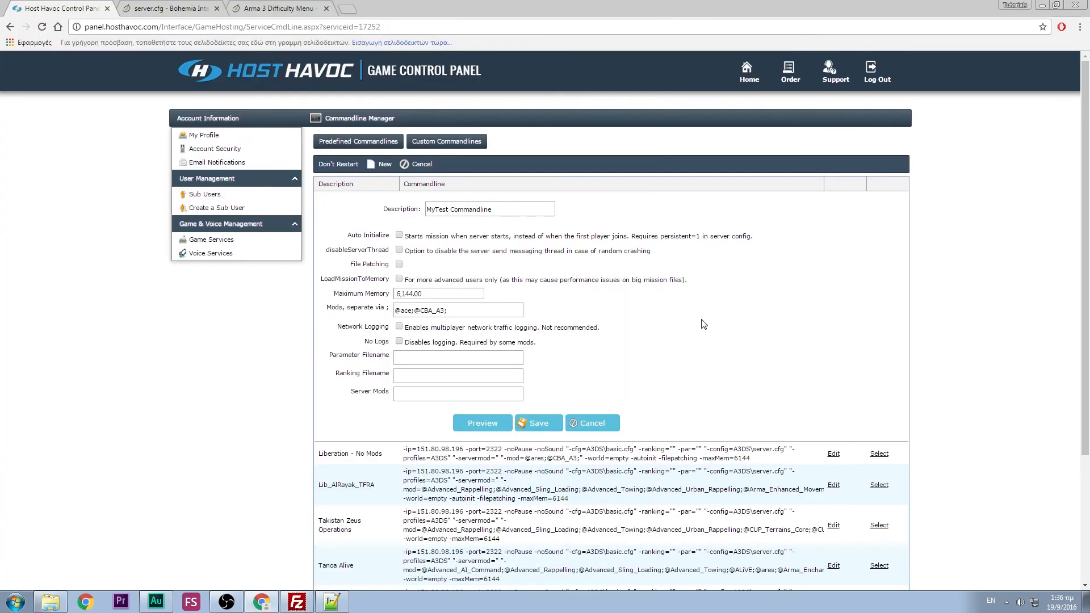
click(704, 323)
click(498, 310)
text(@ace;@CBA_A3;@Ad)
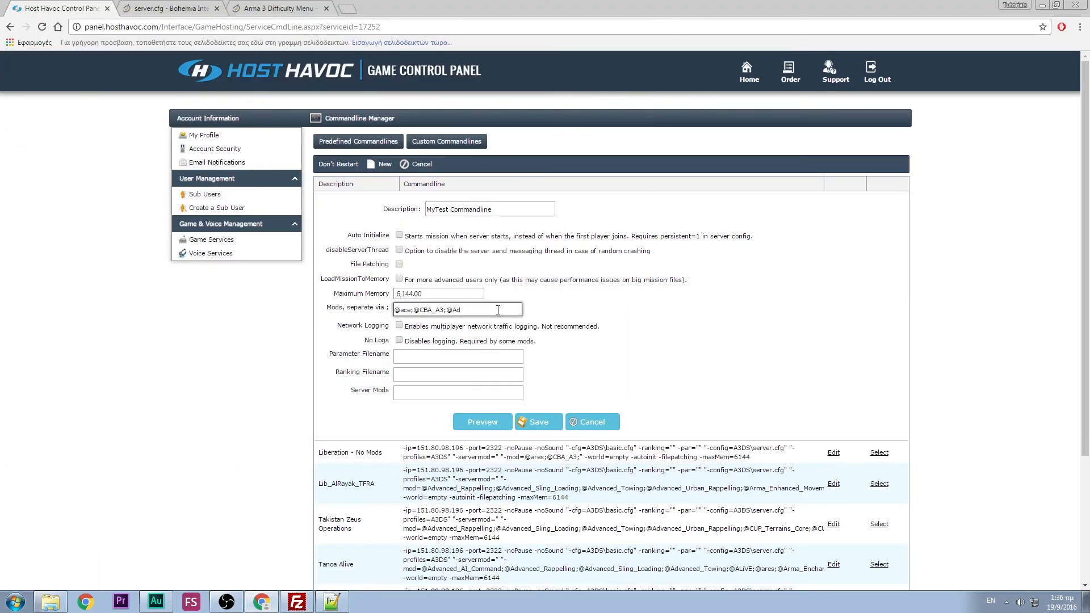
text(vanced_Towing;)
click(307, 602)
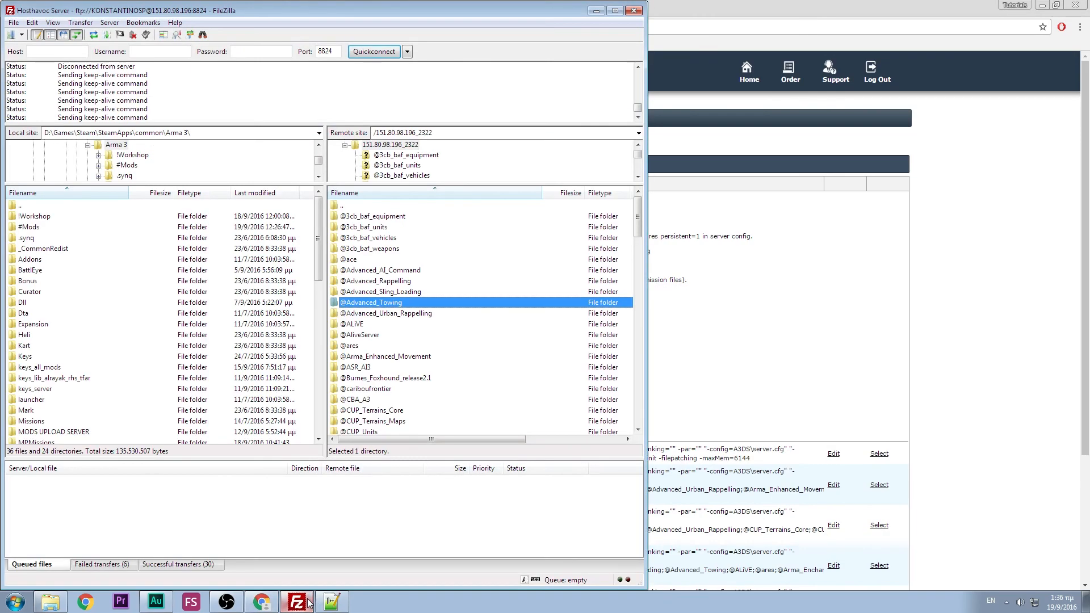
click(415, 314)
click(405, 307)
right_click(410, 304)
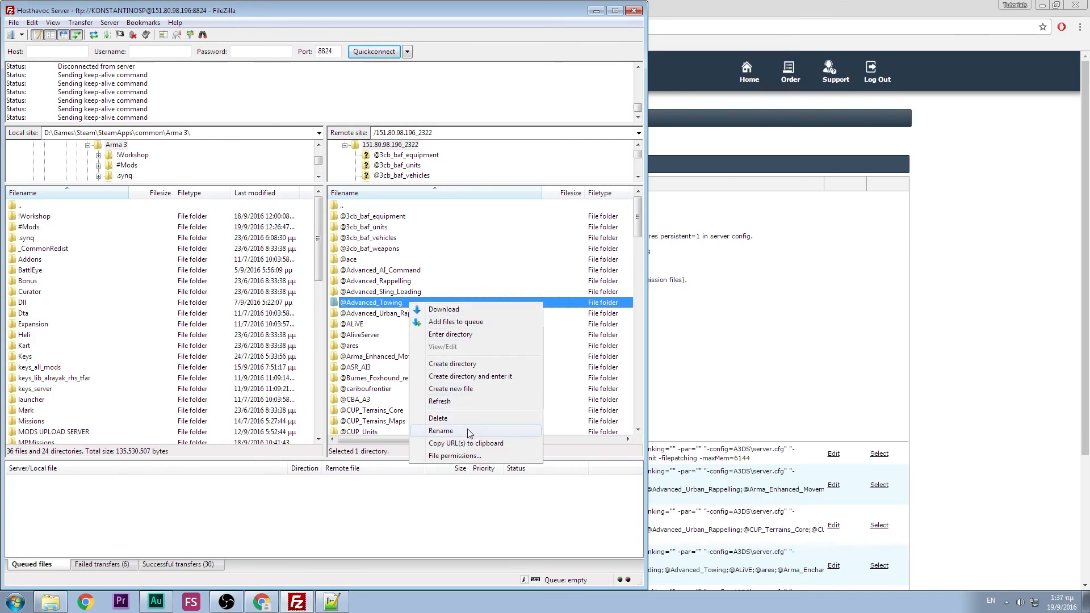
click(468, 433)
click(380, 303)
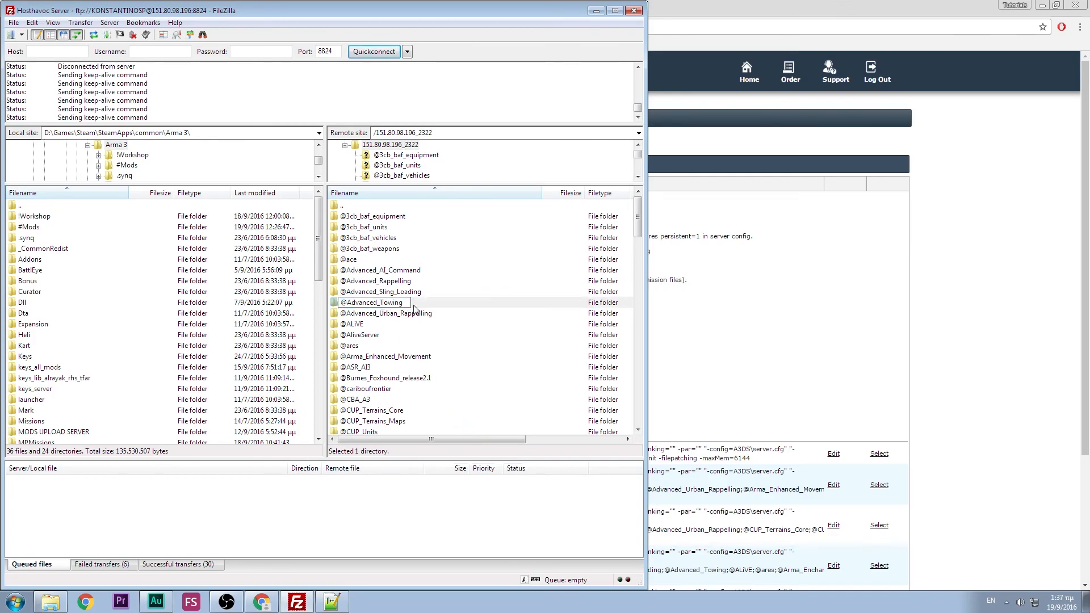
key(BackSpace)
text(_)
key(Return)
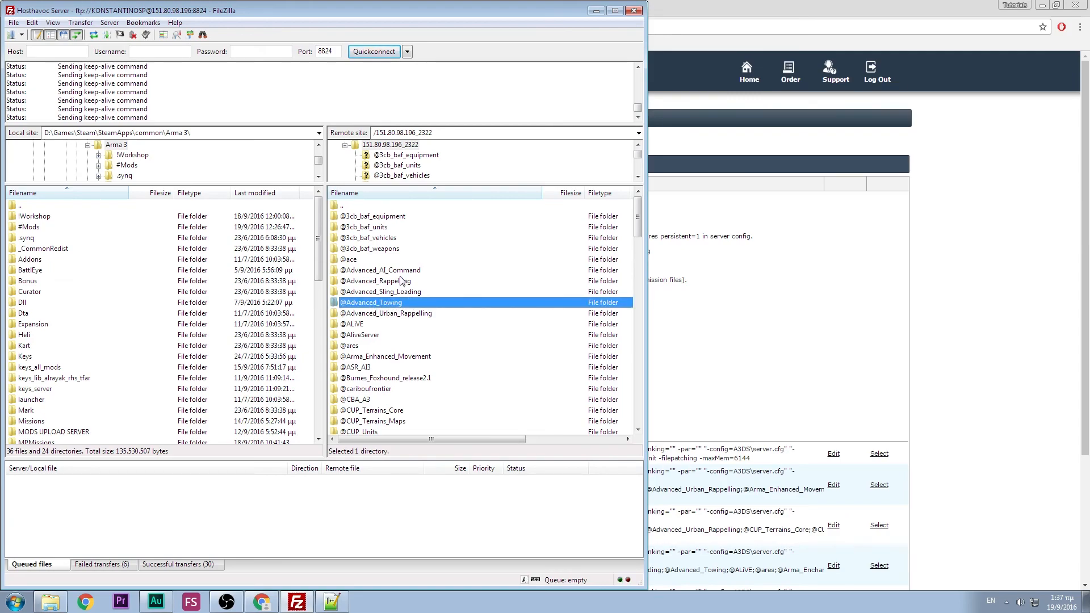
click(846, 297)
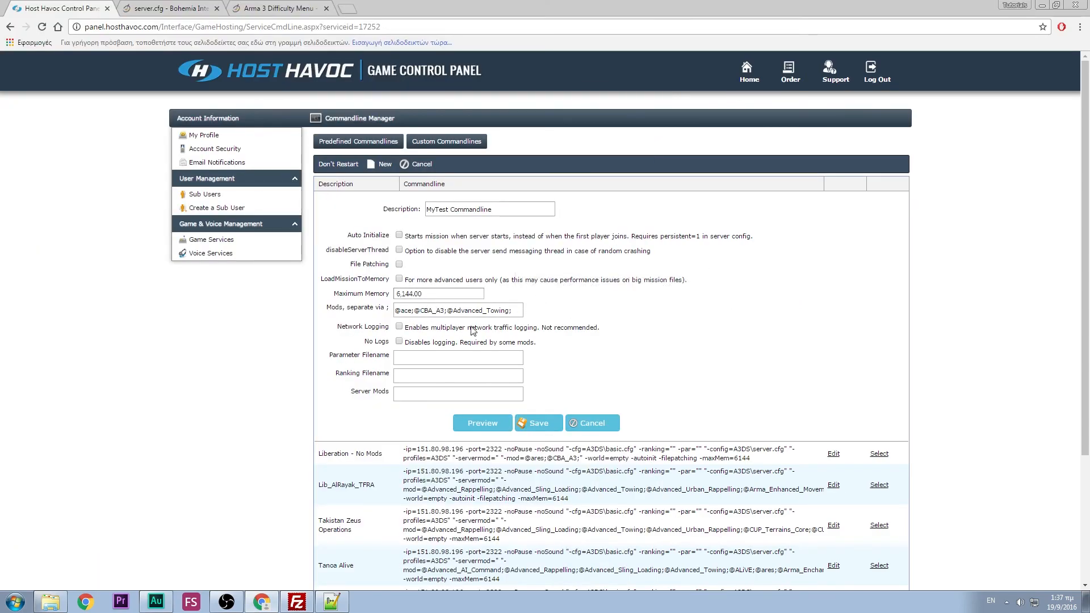
scroll(451, 297, down, 1)
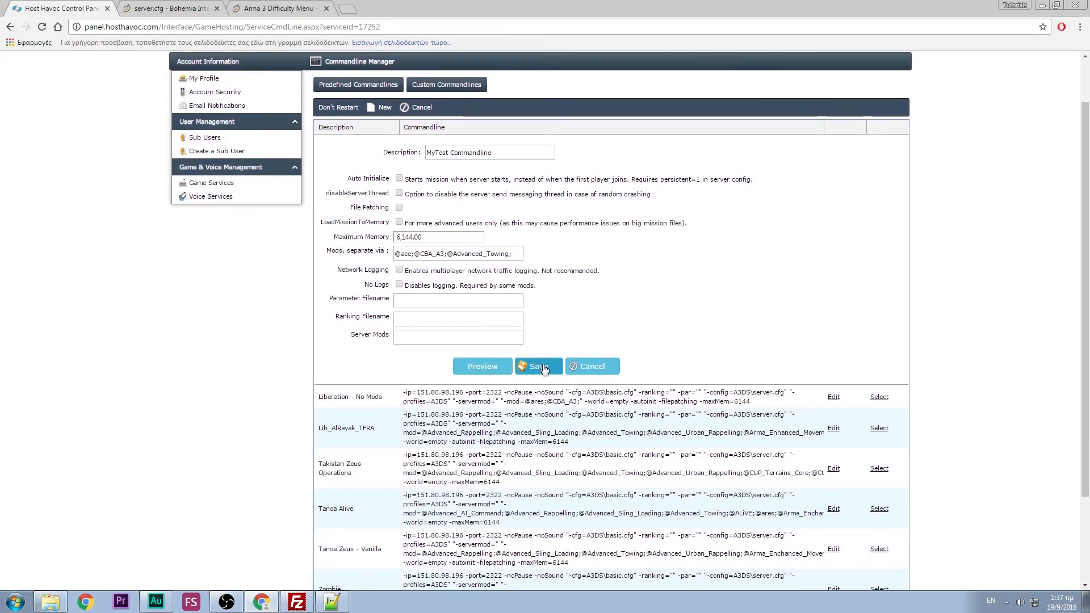
- Cancel the test commandline, select Liberation - Advanced on page 1, and return to Game Services
click(602, 370)
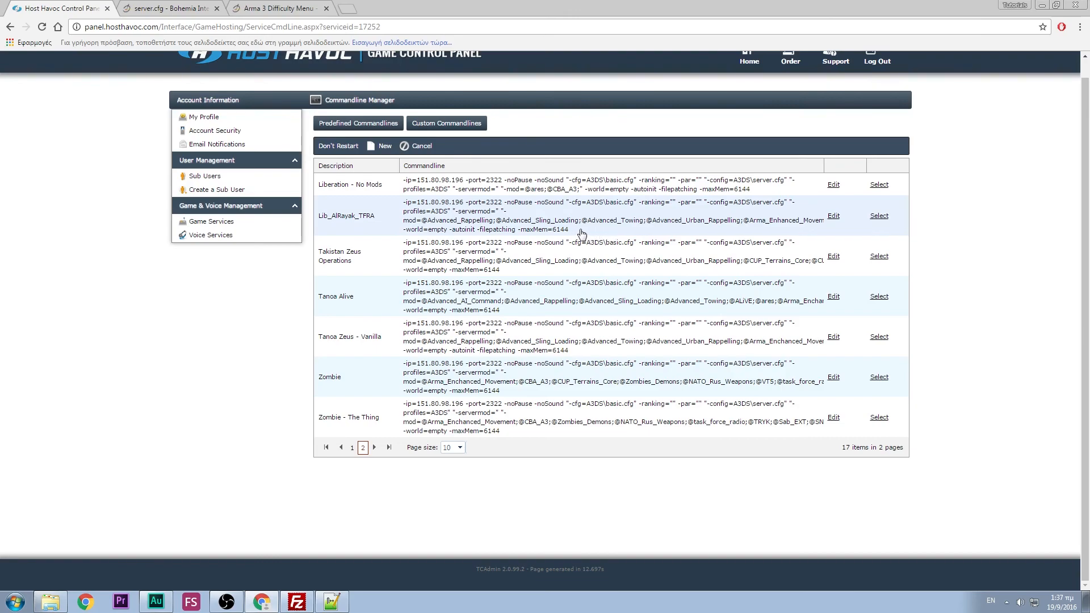
click(352, 449)
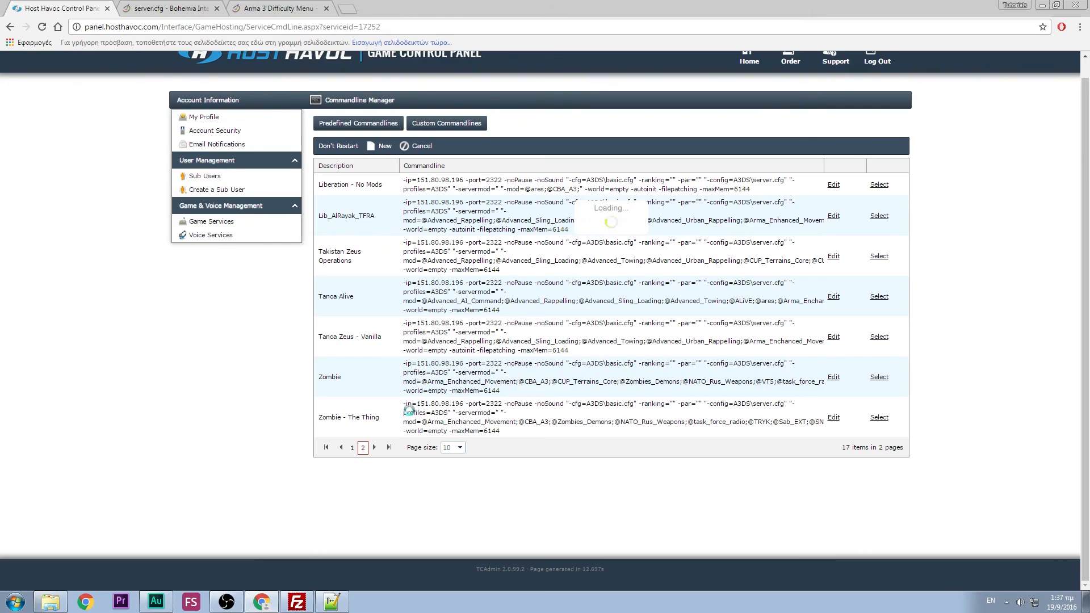
click(354, 448)
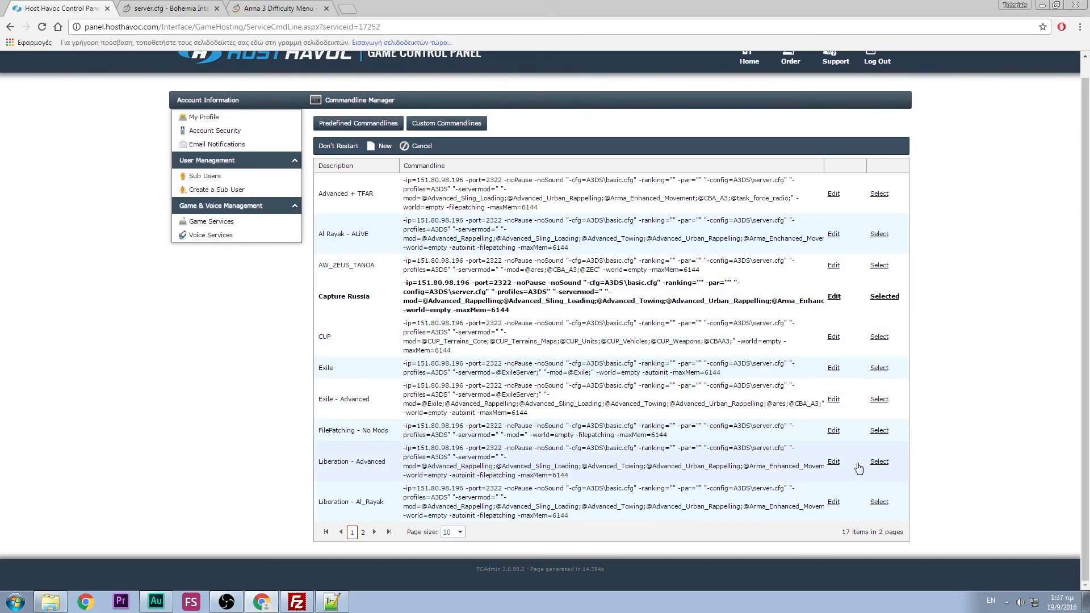
click(879, 461)
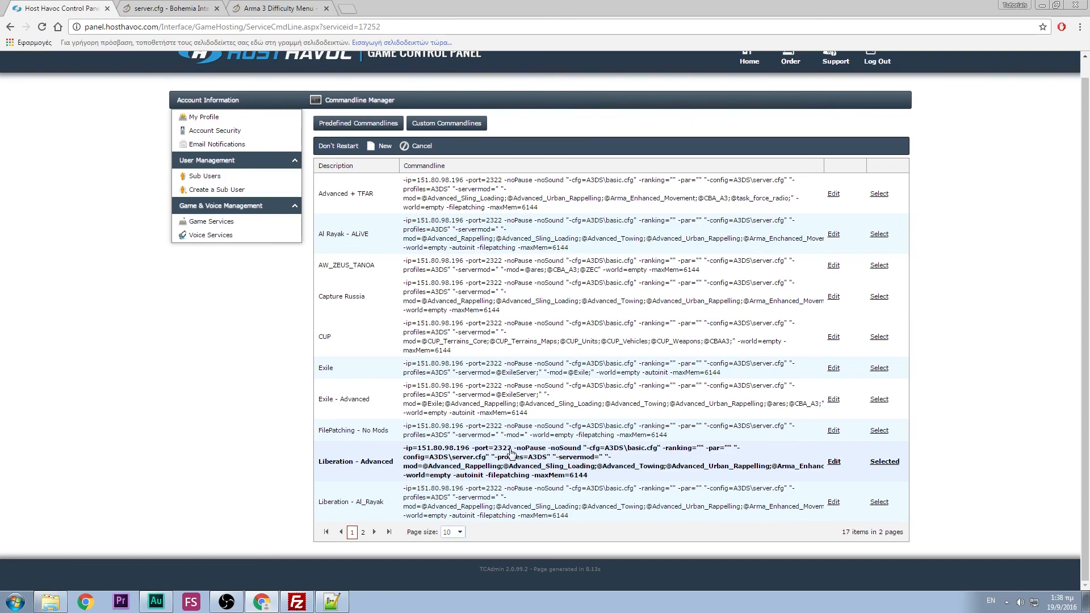
click(254, 225)
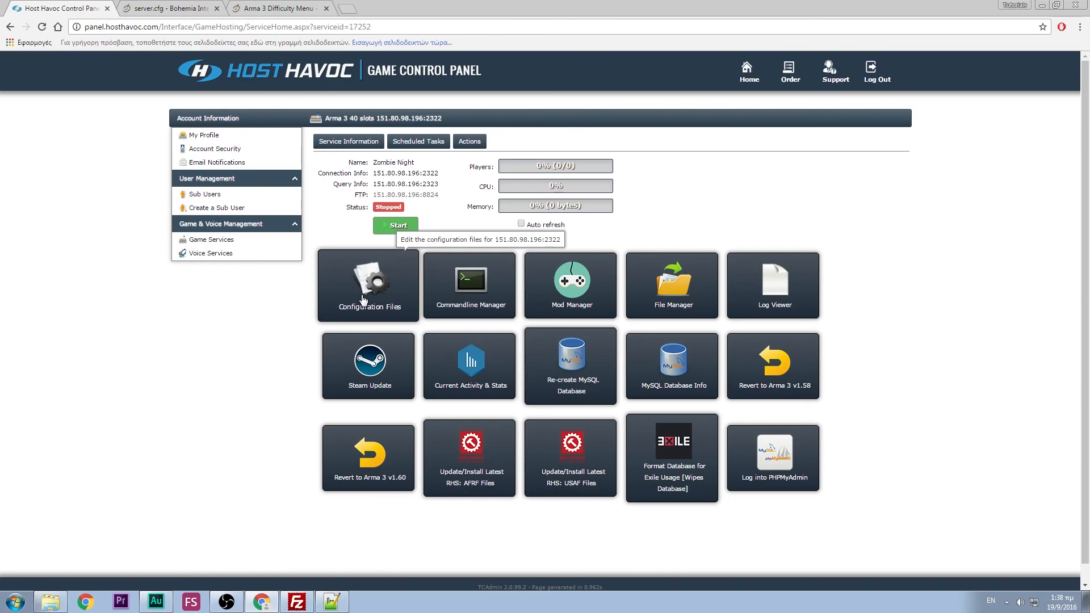
- Open the server's keys folder in FileZilla and select AdvancedRappelling.bikey
click(300, 603)
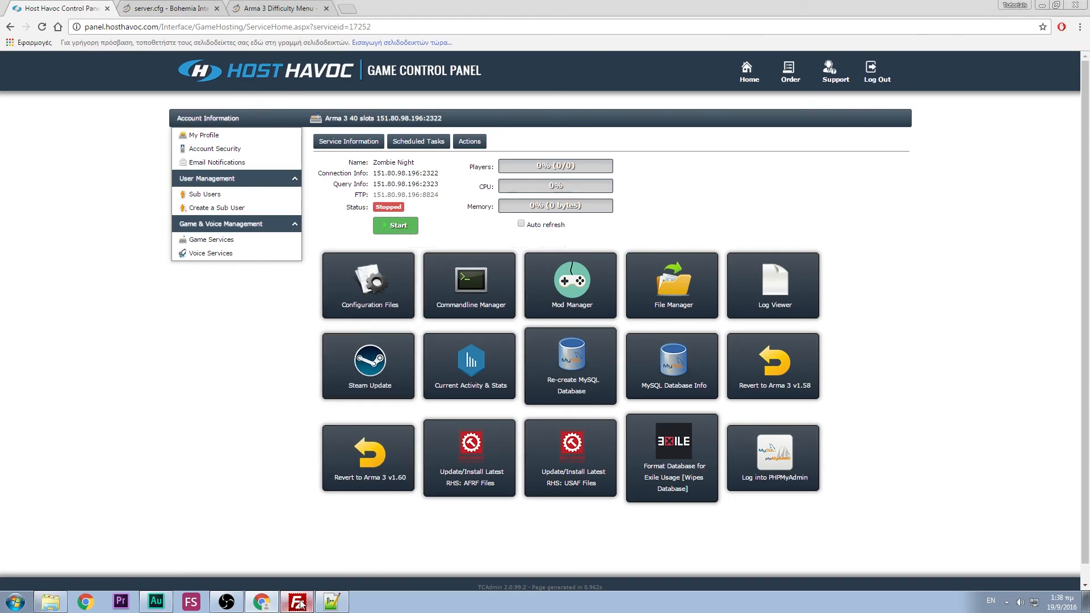
scroll(410, 316, down, 11)
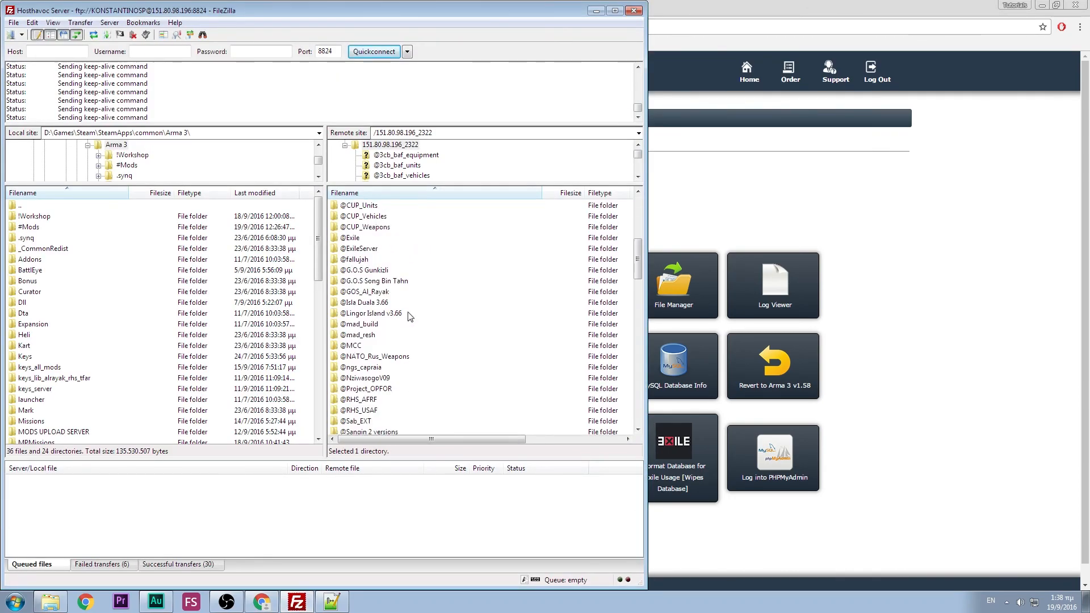
scroll(410, 316, down, 4)
scroll(410, 317, down, 4)
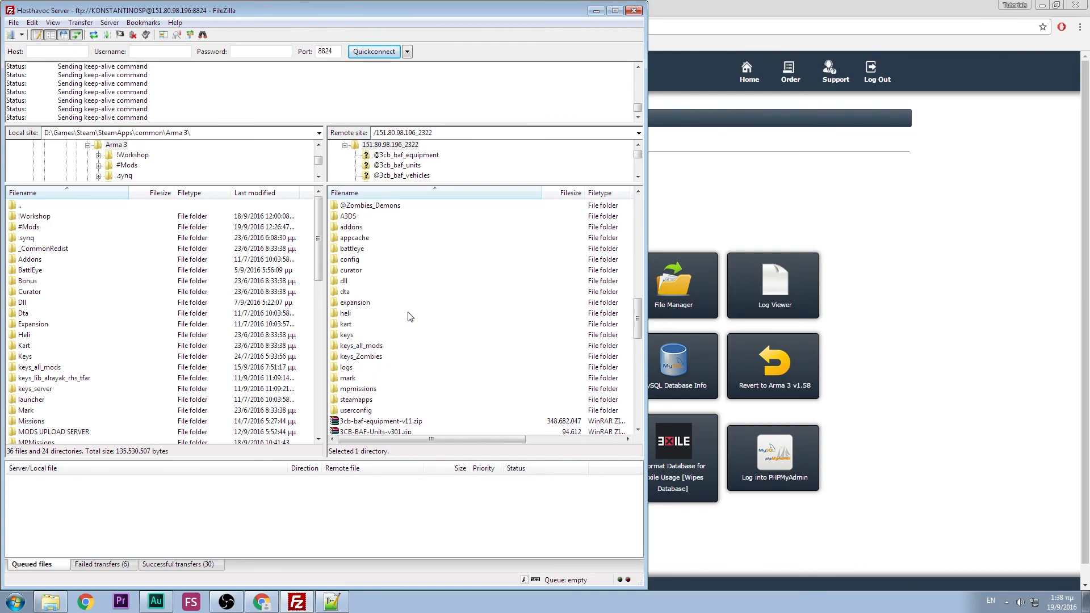
click(348, 335)
double_click(361, 336)
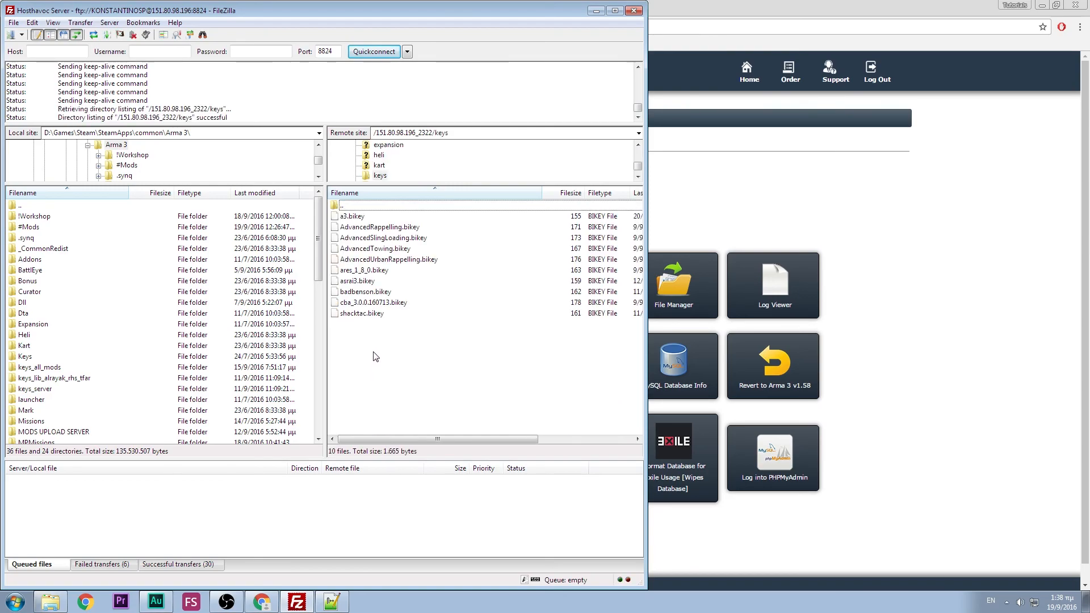
click(429, 230)
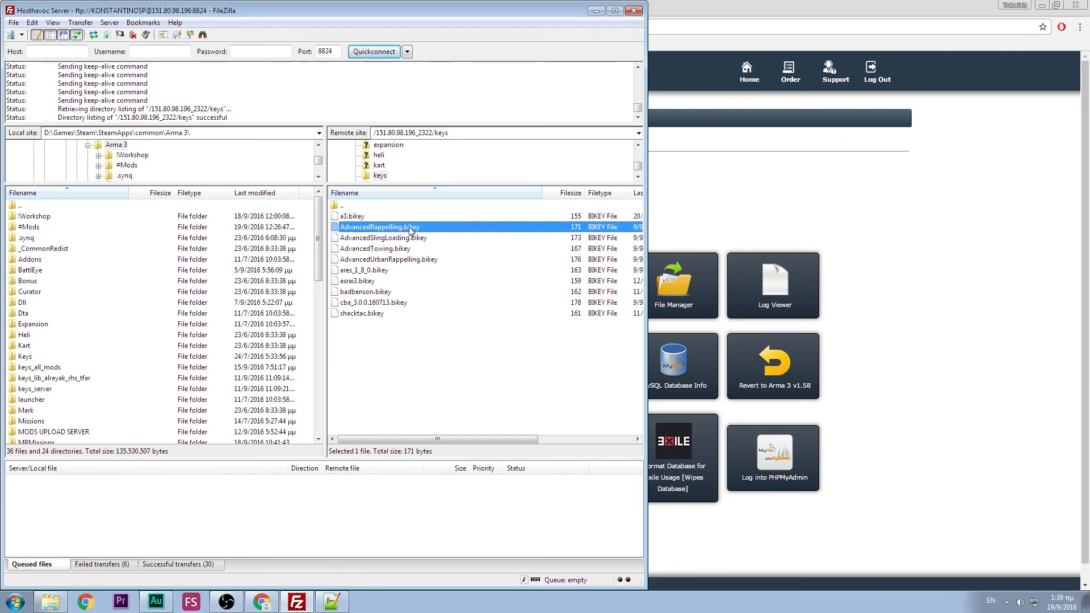
double_click(46, 218)
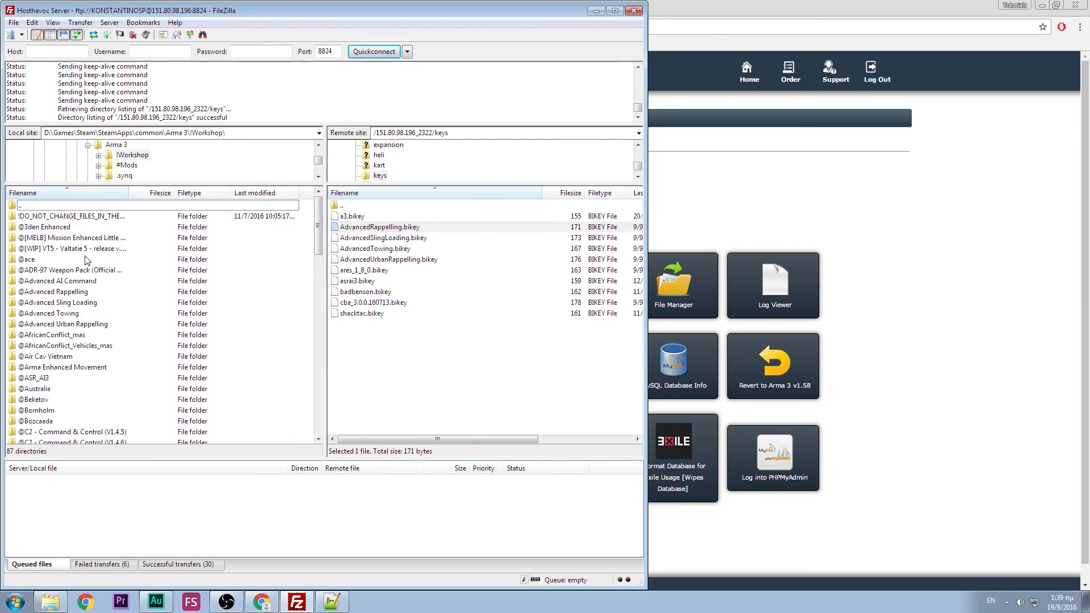
double_click(56, 291)
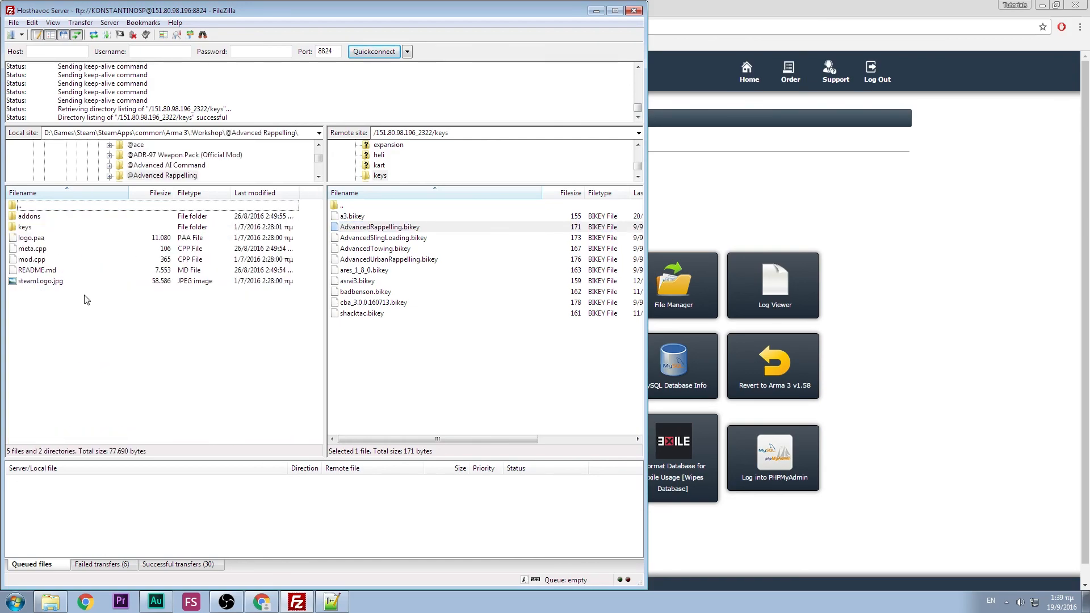
click(38, 228)
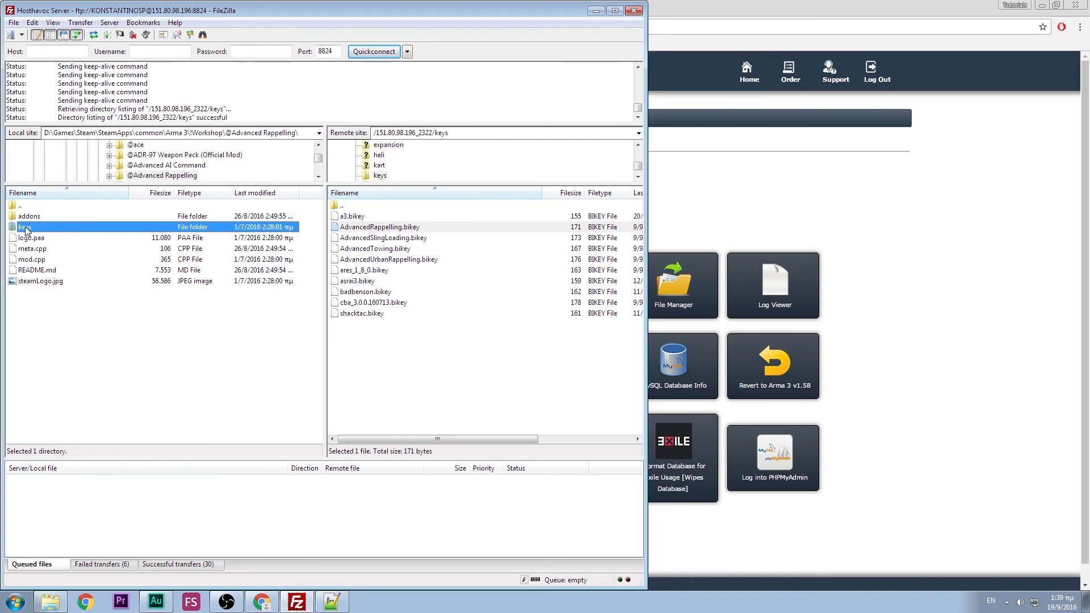
double_click(38, 228)
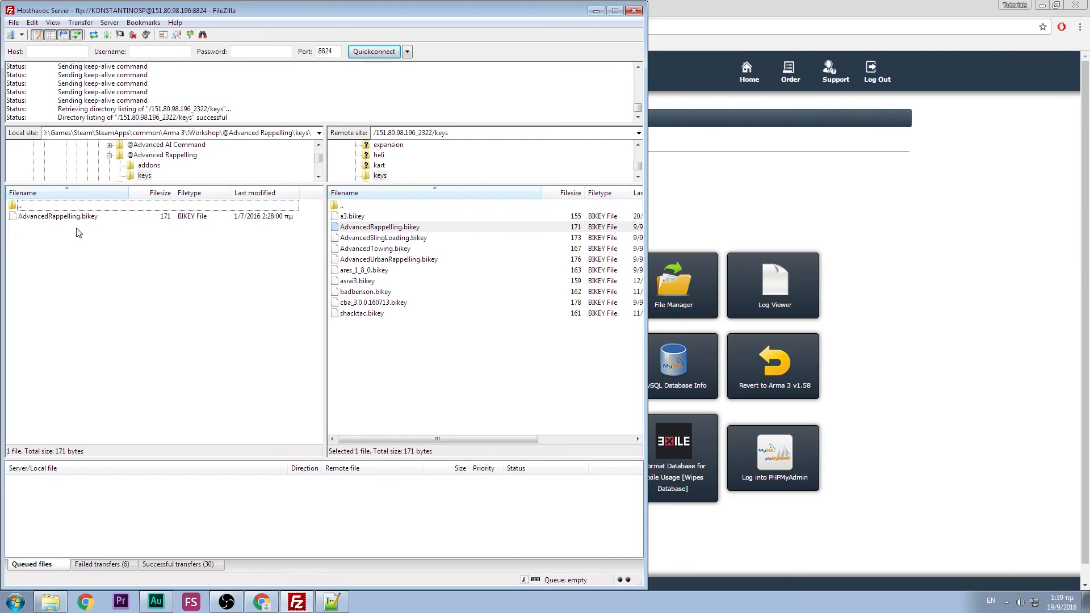
- Upload AdvancedRappelling.bikey to the server's keys folder, overwriting the existing copy
click(79, 221)
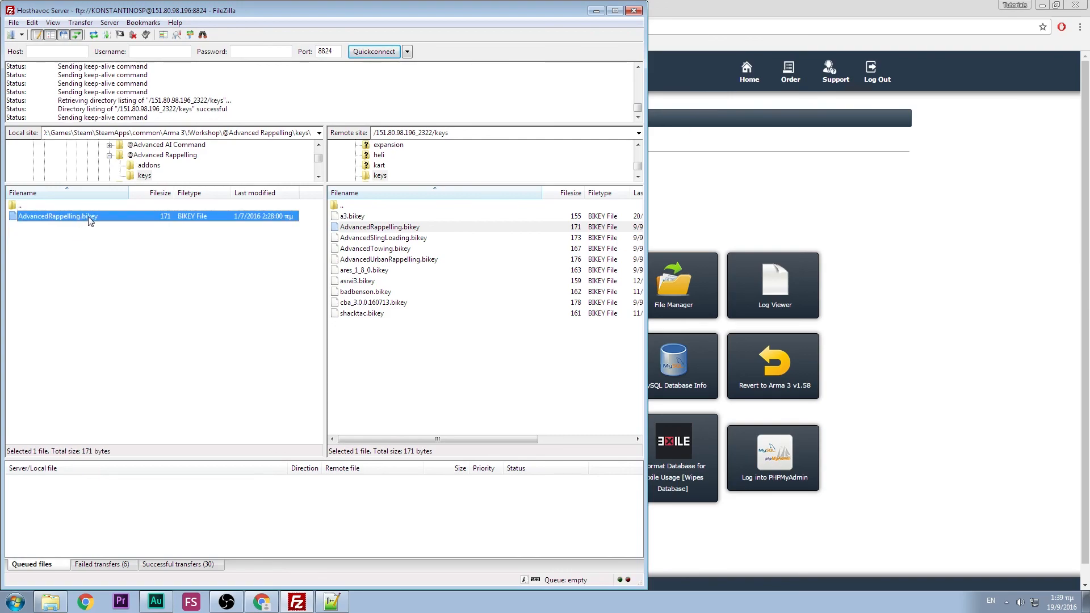
right_click(88, 218)
click(114, 225)
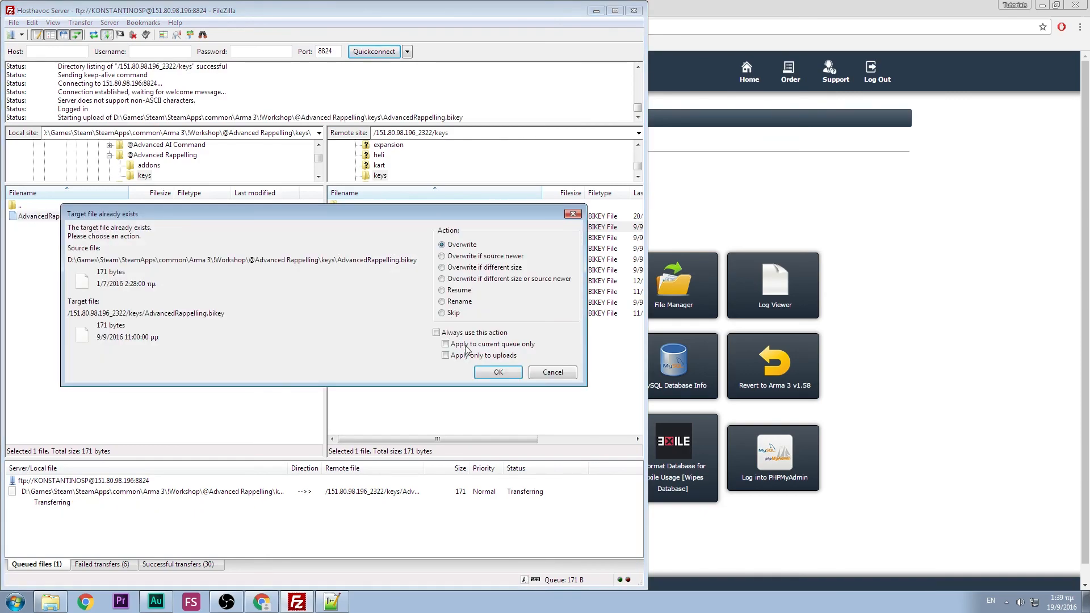
click(487, 373)
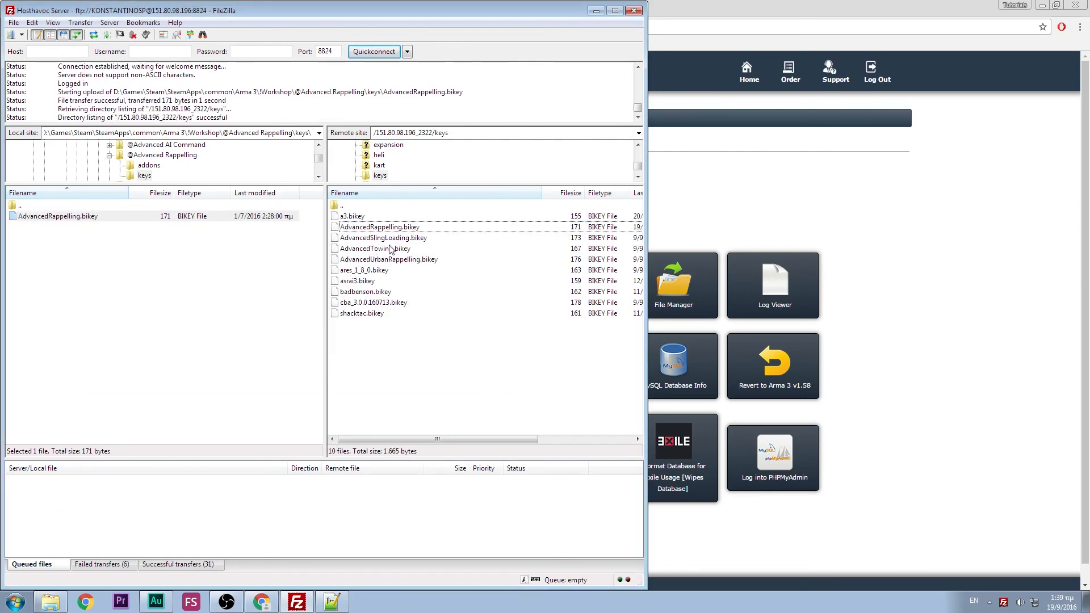
double_click(366, 209)
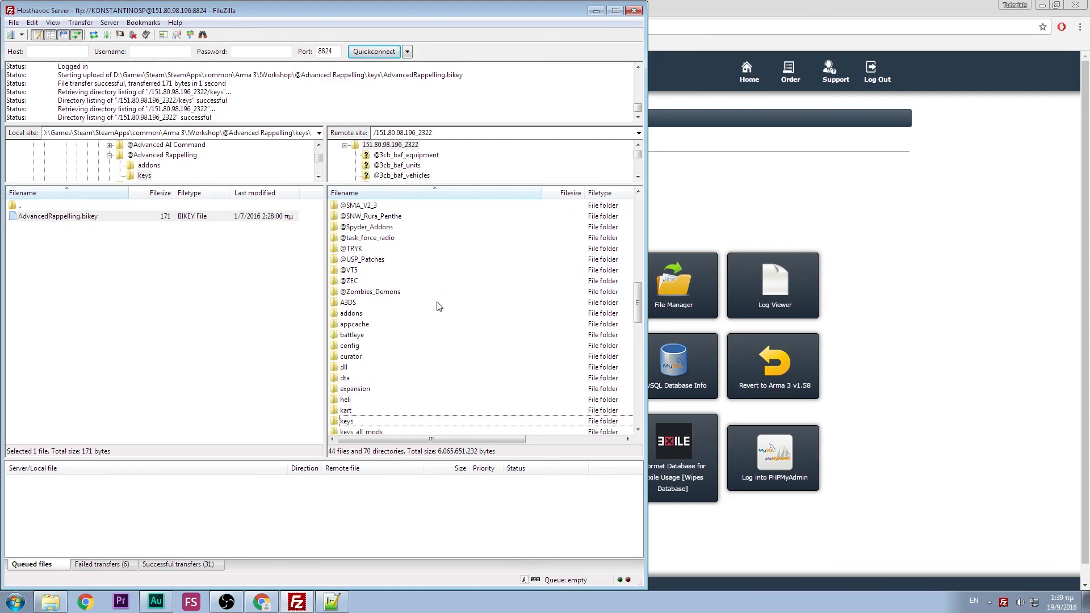
- Move the local side back to !Workshop and review the mod key files in the server's keys folder
double_click(50, 208)
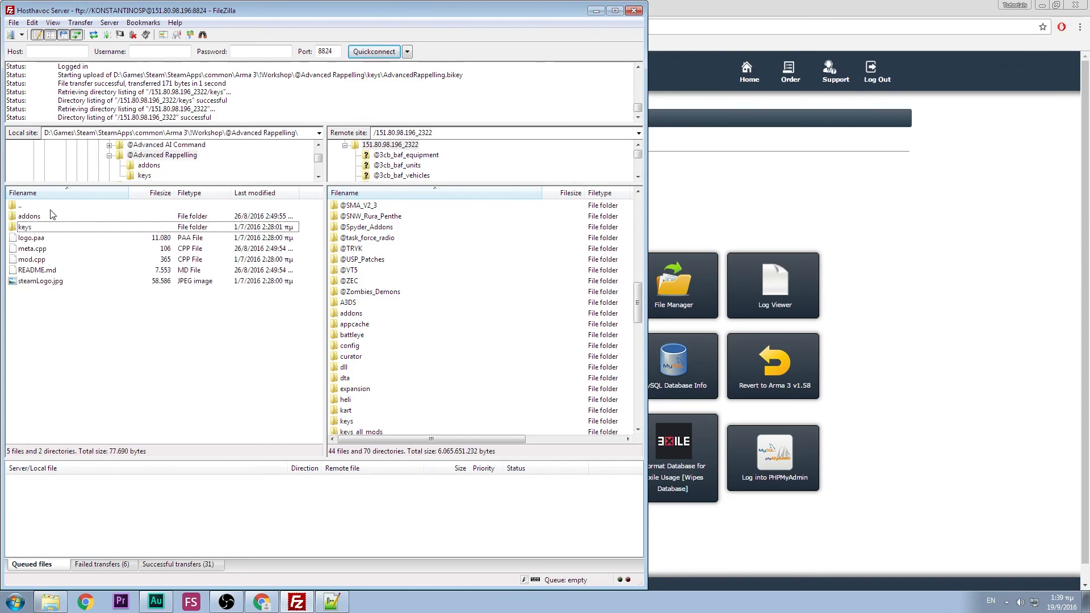
double_click(50, 207)
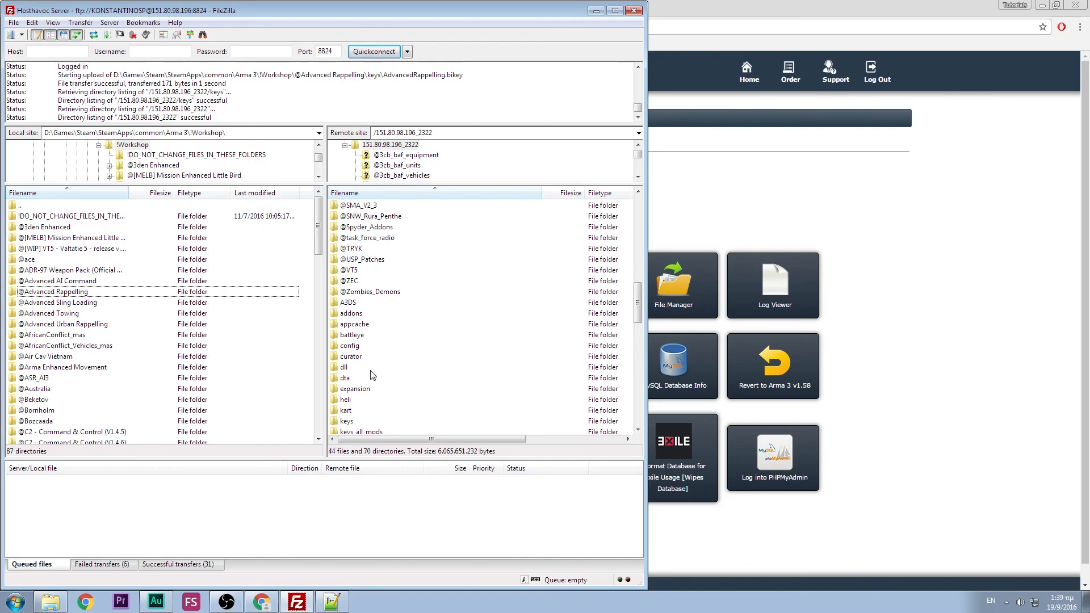
double_click(357, 423)
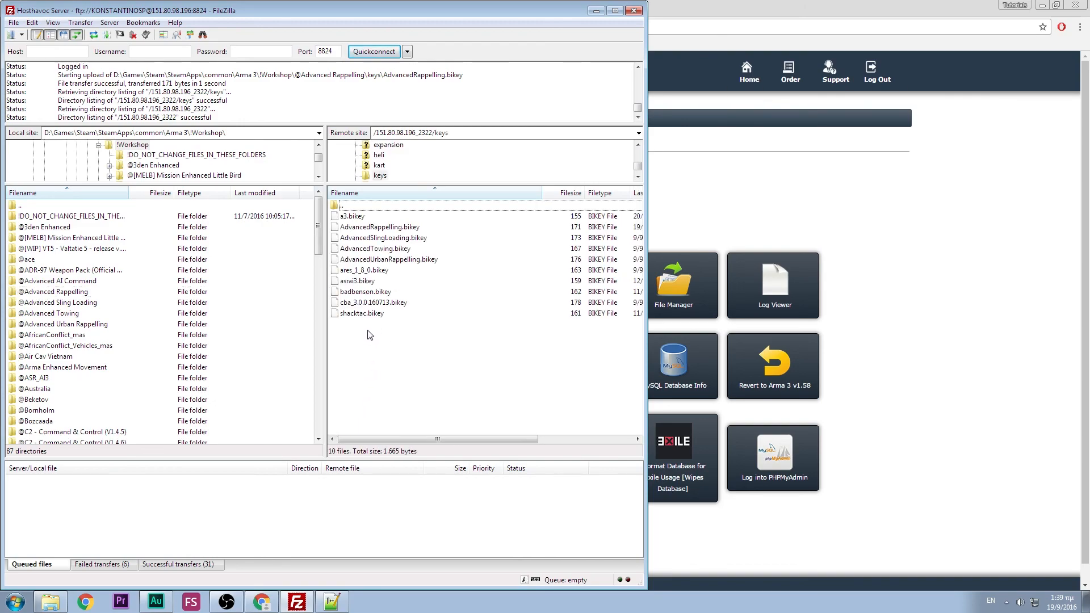
drag(364, 333, 422, 227)
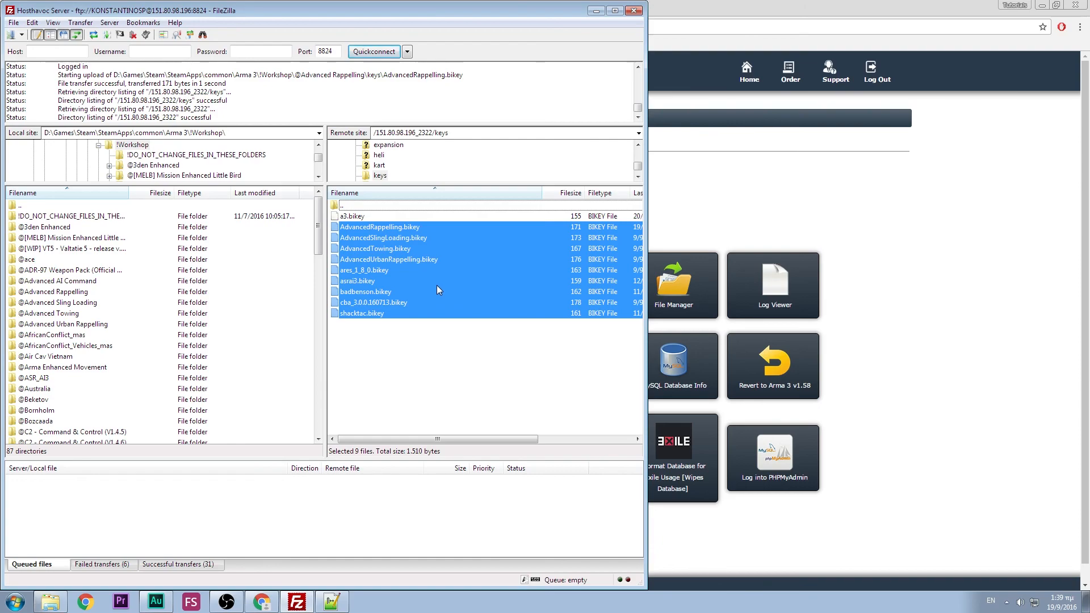
click(373, 348)
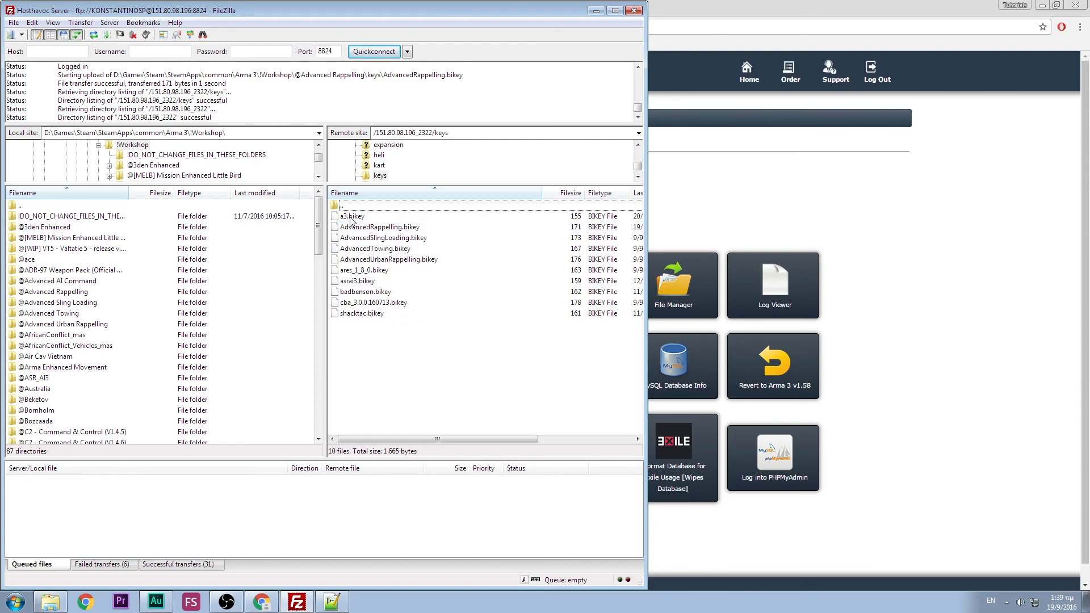
click(352, 218)
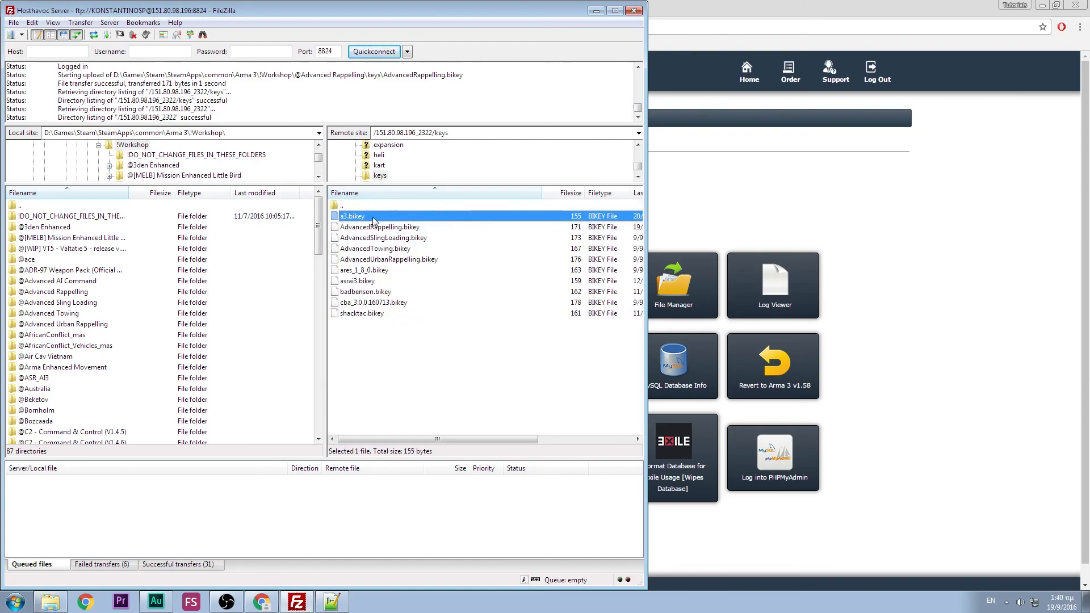
click(425, 360)
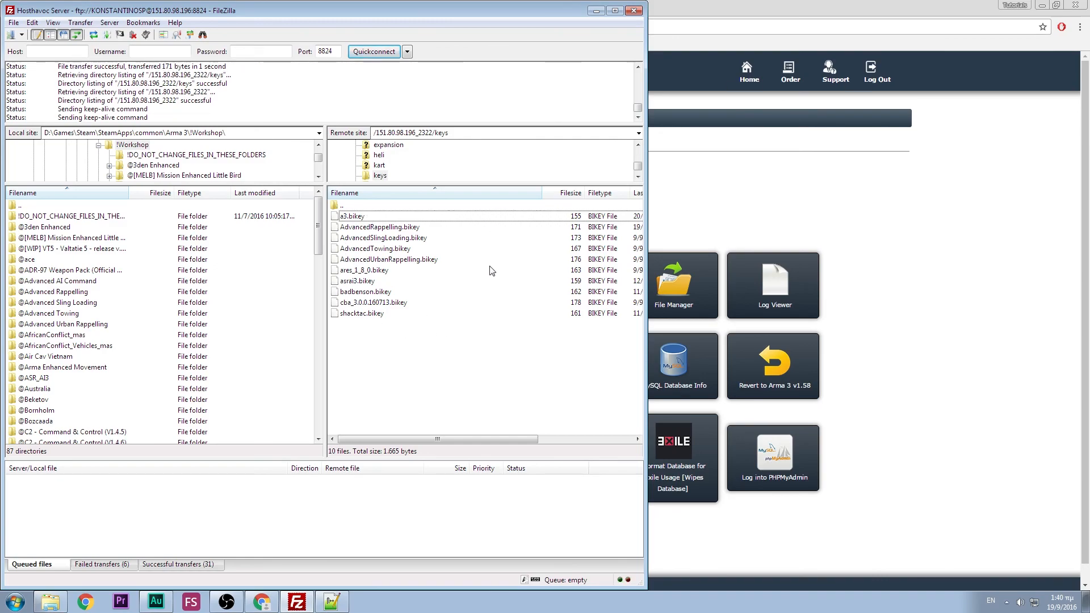
- From the server root, open the A3DS folder and then its Users folder
double_click(354, 207)
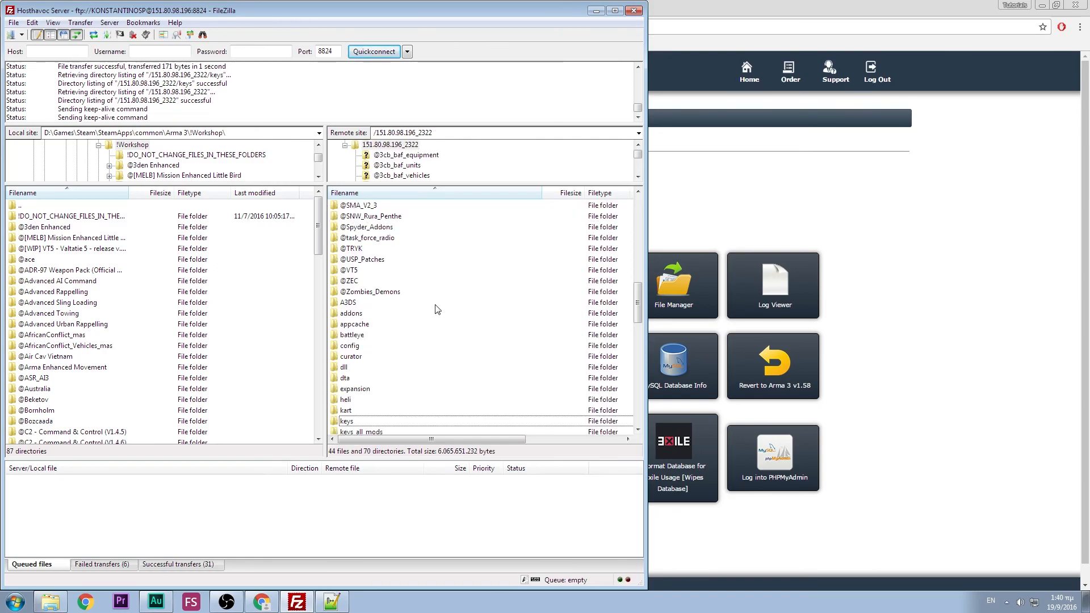
scroll(436, 307, down, 4)
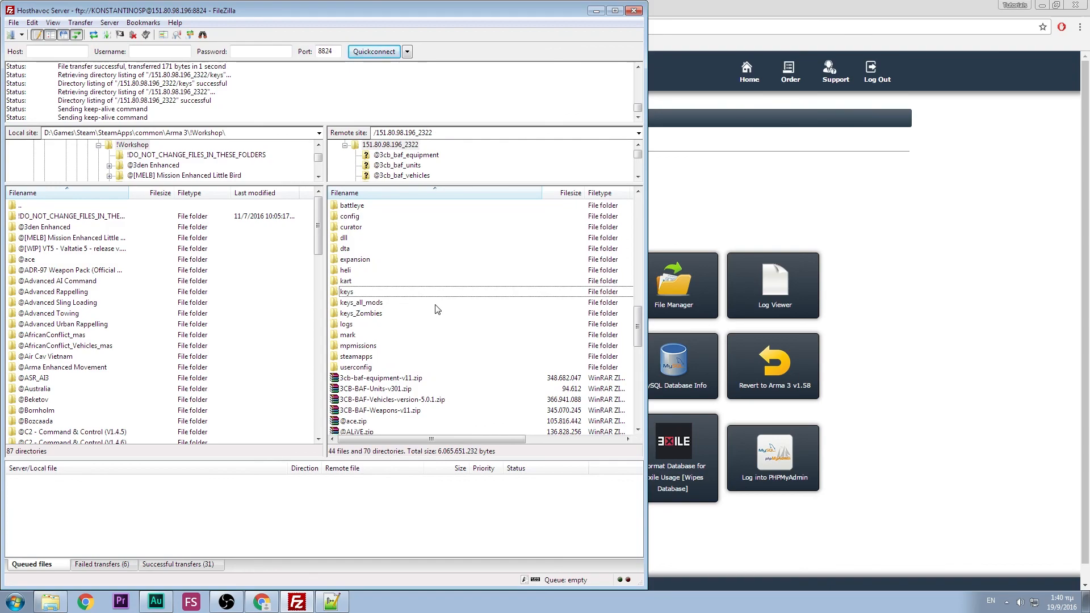
scroll(437, 308, down, 1)
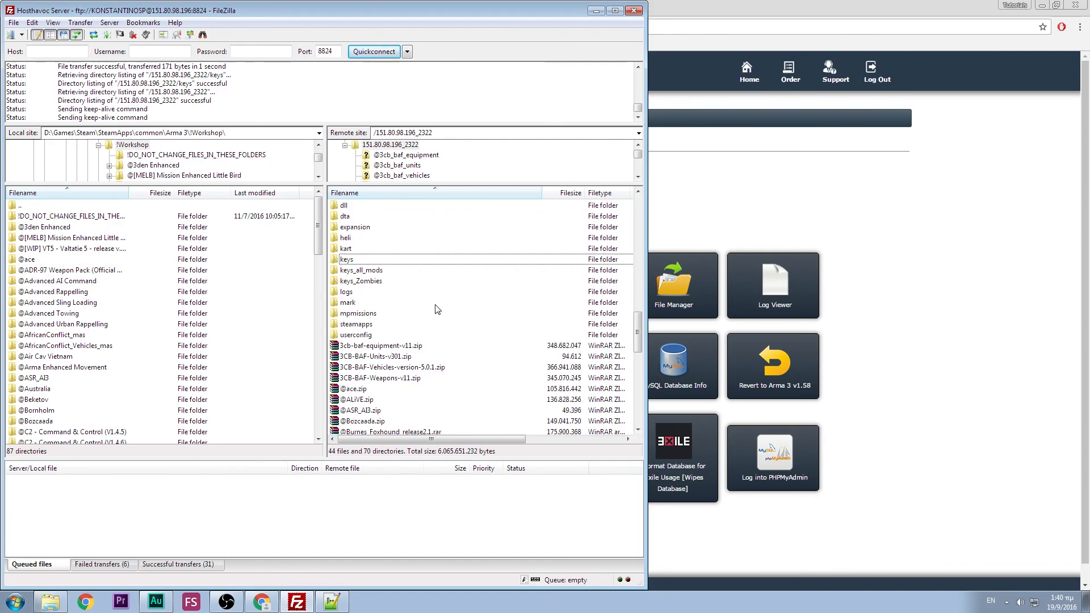
scroll(437, 310, down, 8)
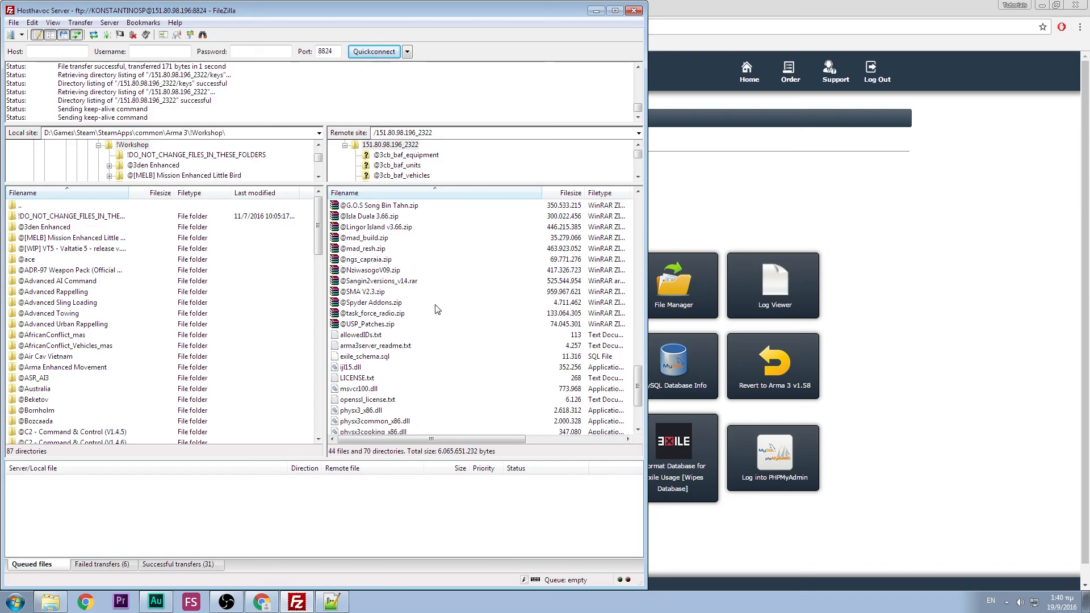
scroll(438, 309, down, 1)
scroll(437, 309, up, 12)
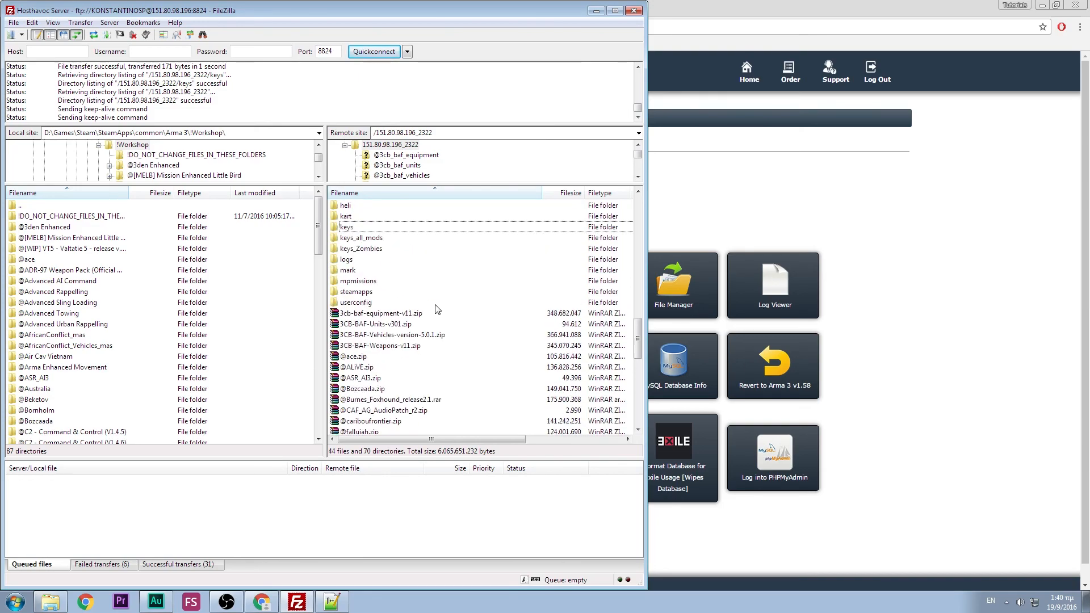
scroll(437, 309, up, 12)
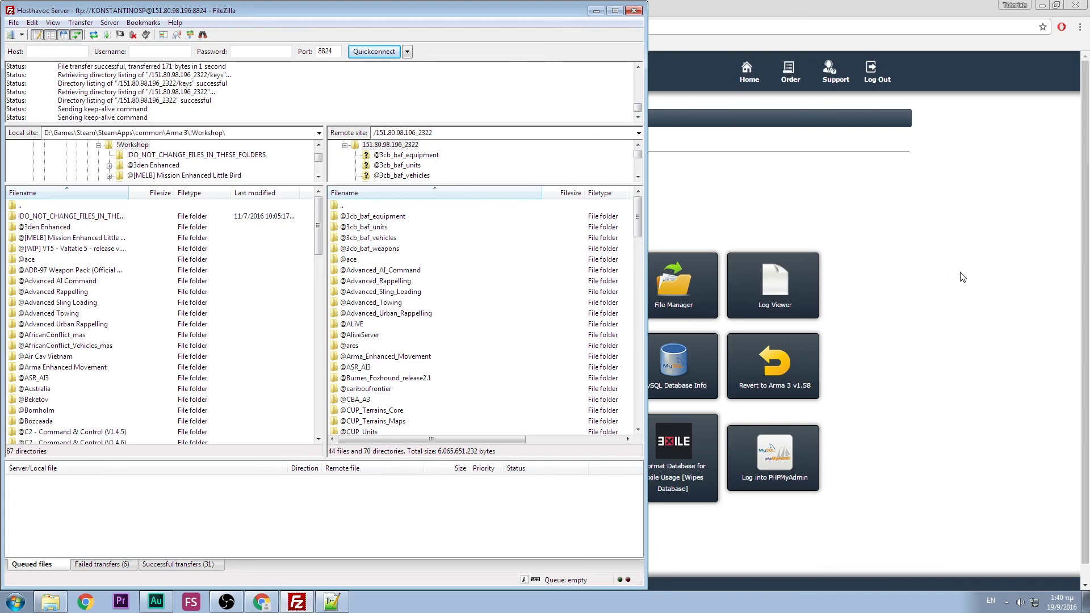
scroll(430, 264, down, 6)
scroll(428, 269, down, 3)
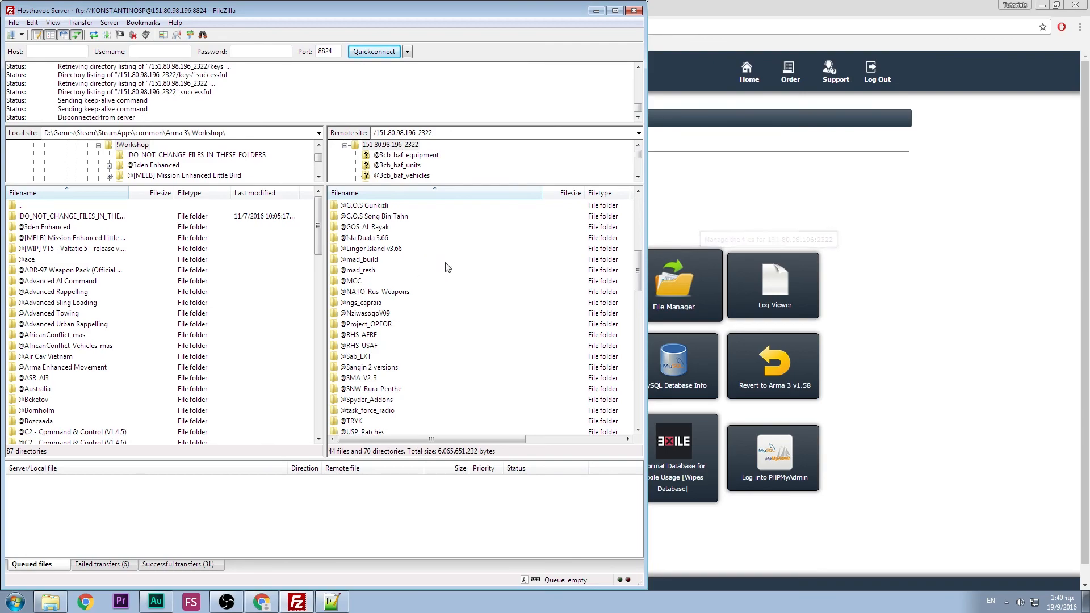
scroll(416, 298, down, 6)
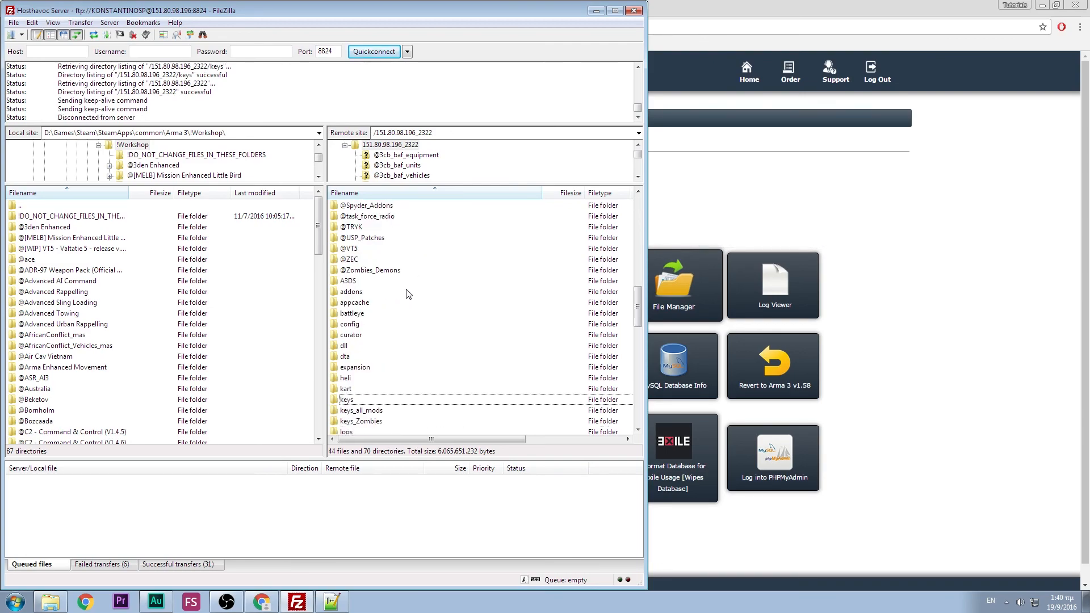
click(362, 281)
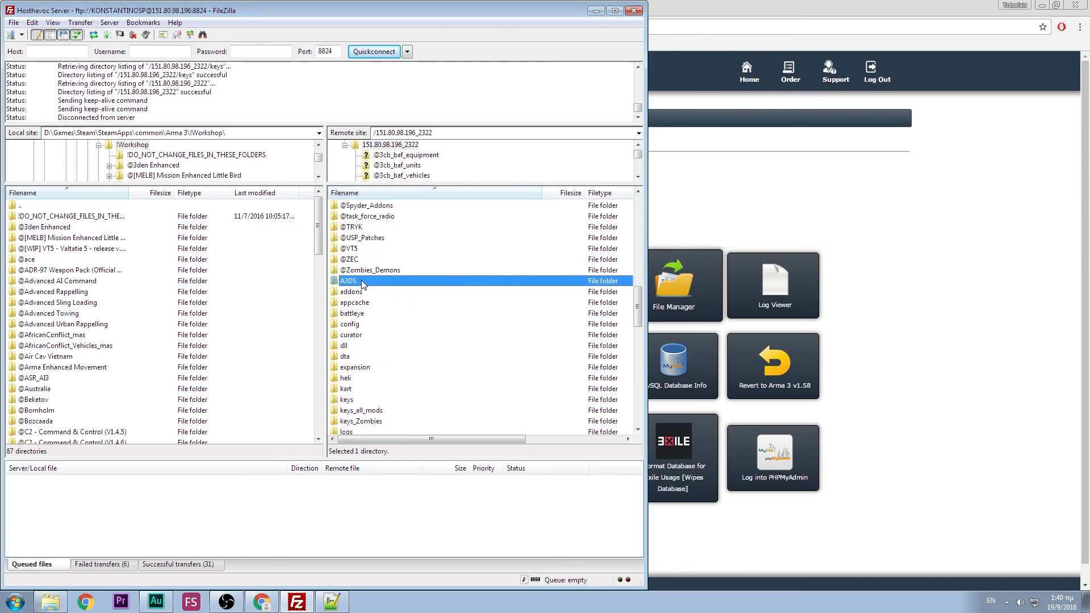
double_click(362, 281)
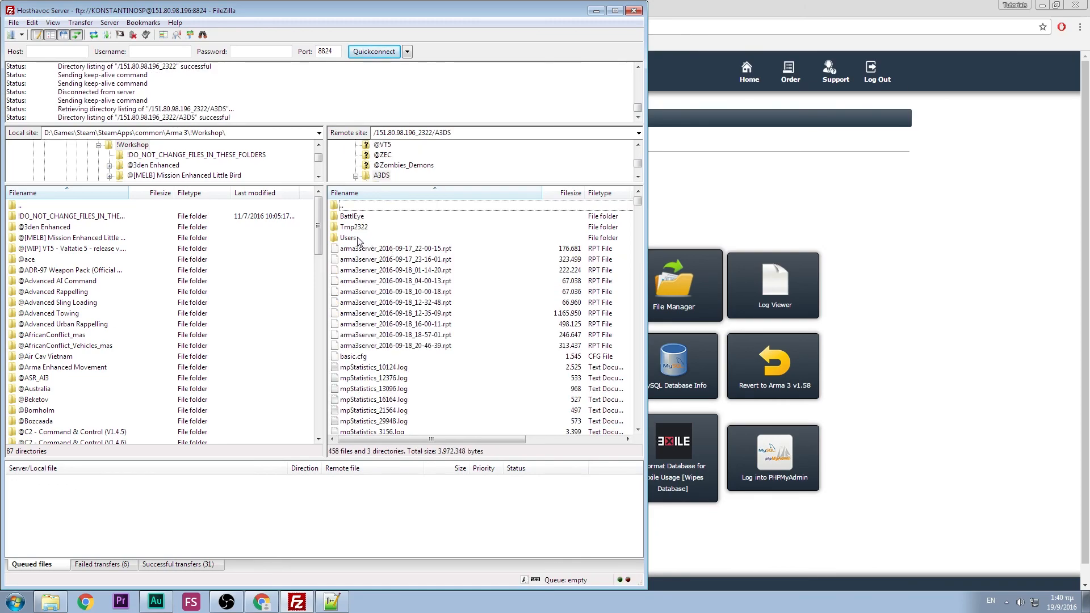
double_click(358, 239)
- Open the server's TCAGame folder and point the local side at the Arma 3 folder
click(366, 221)
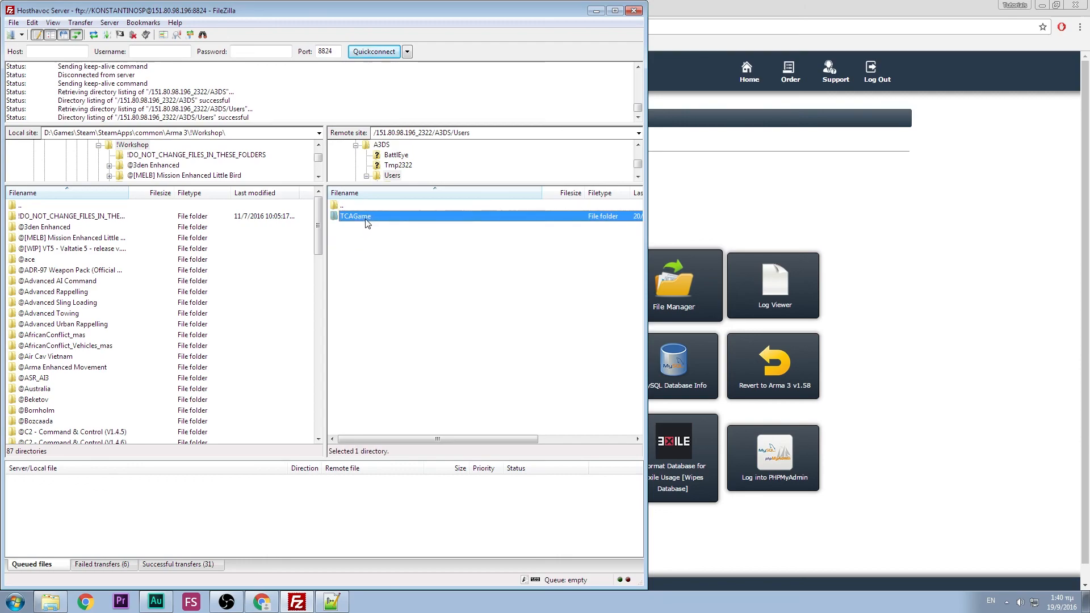
double_click(366, 222)
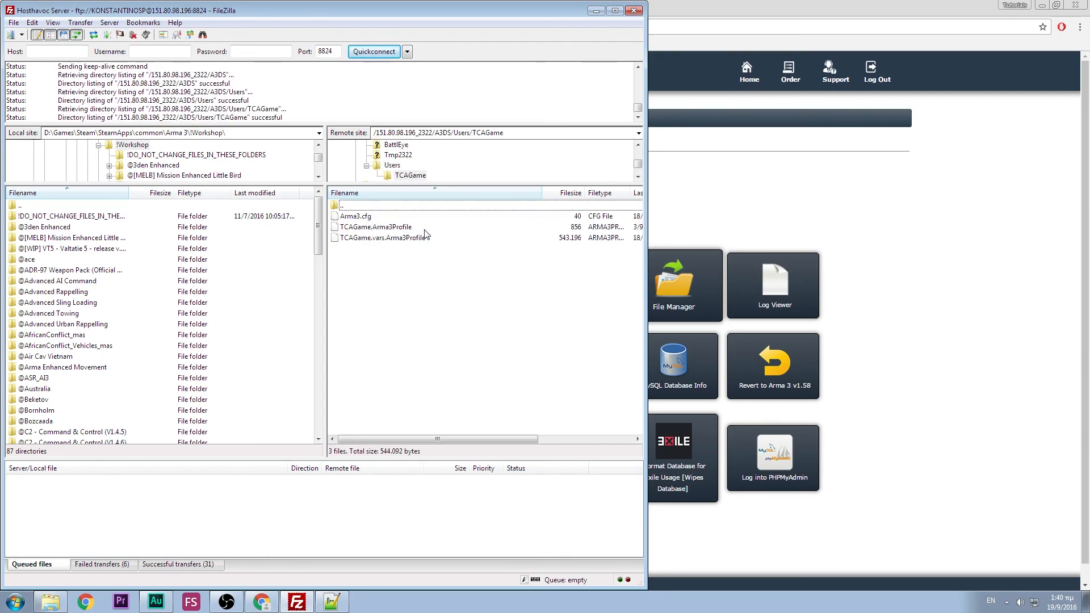
click(367, 230)
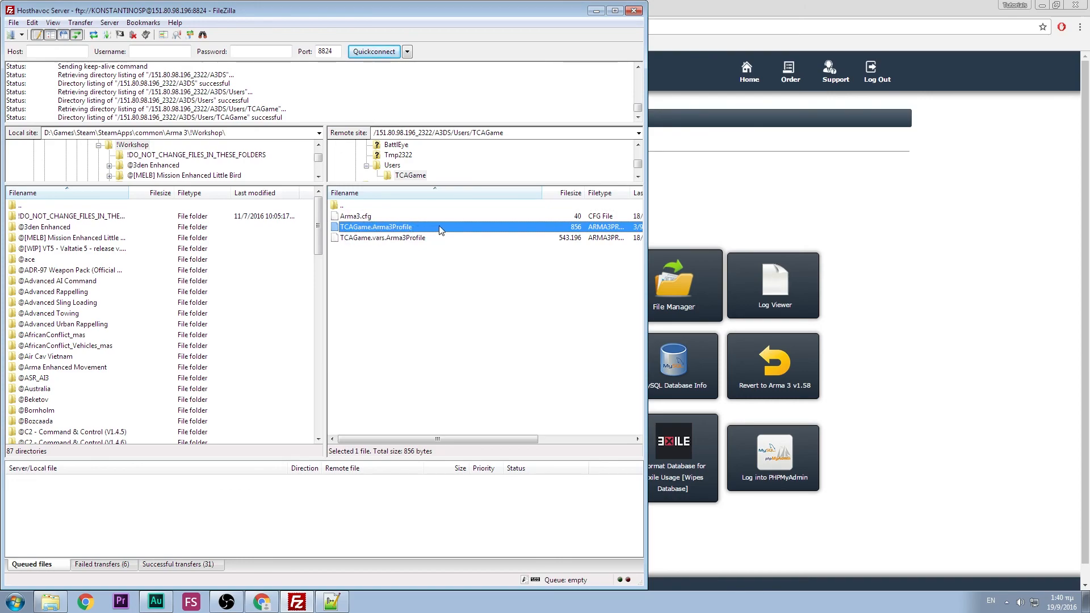
click(160, 207)
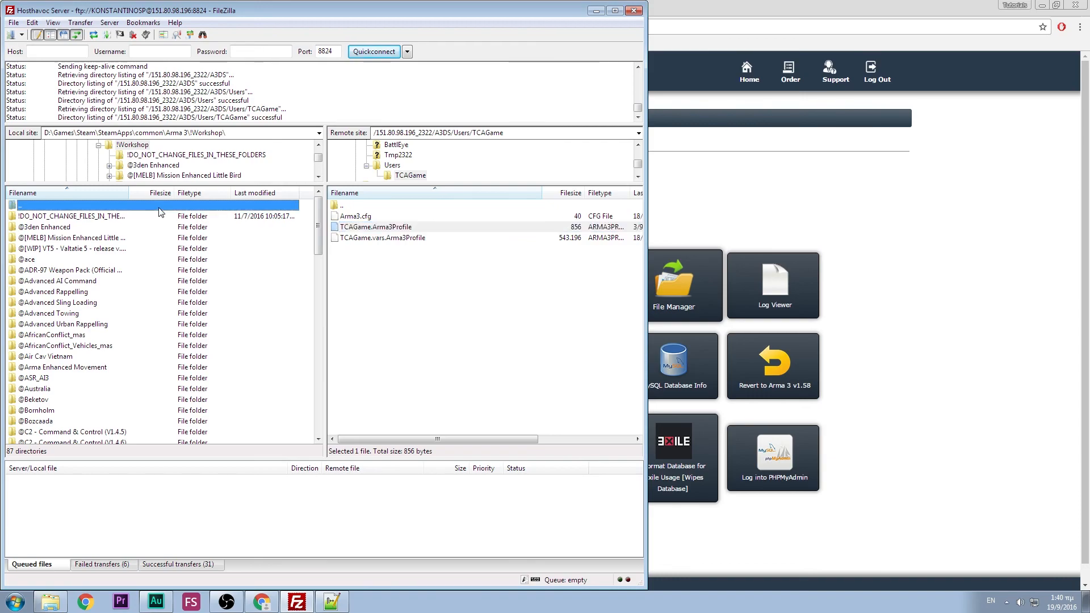
double_click(159, 208)
mouse_move(322, 215)
mouse_down()
mouse_move(322, 357)
mouse_move(323, 202)
mouse_up()
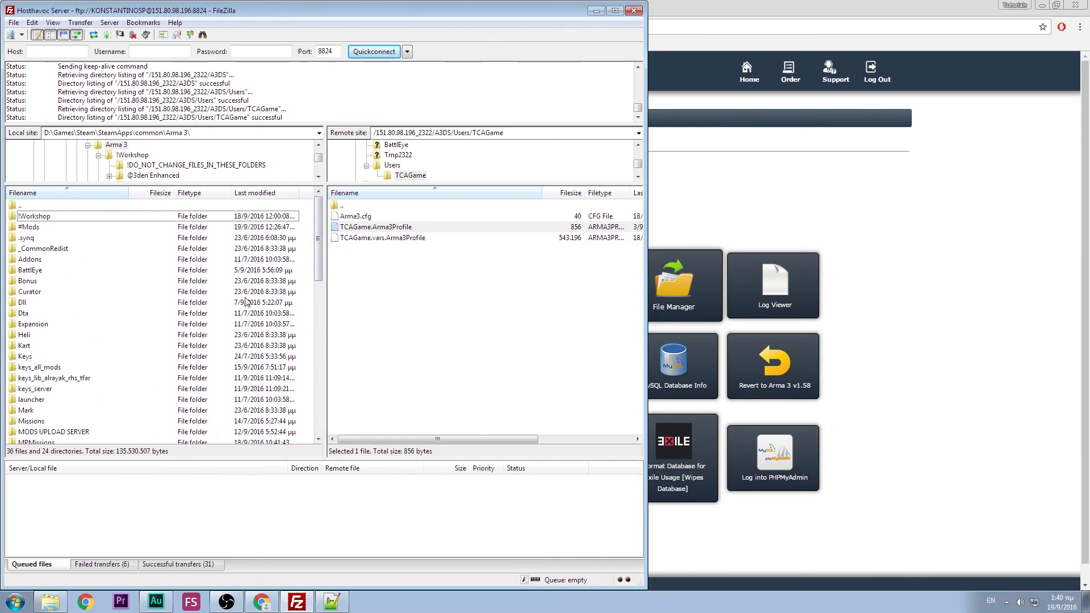
- Download TCAGame.Arma3Profile to the local Arma 3 folder, overwriting the existing copy
click(419, 228)
right_click(418, 229)
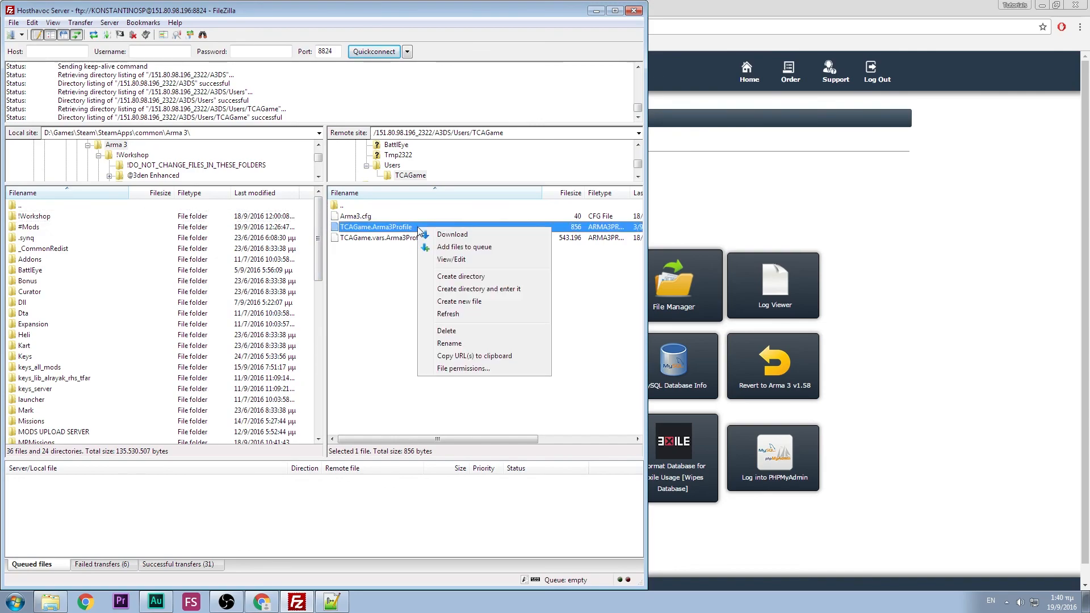
click(450, 236)
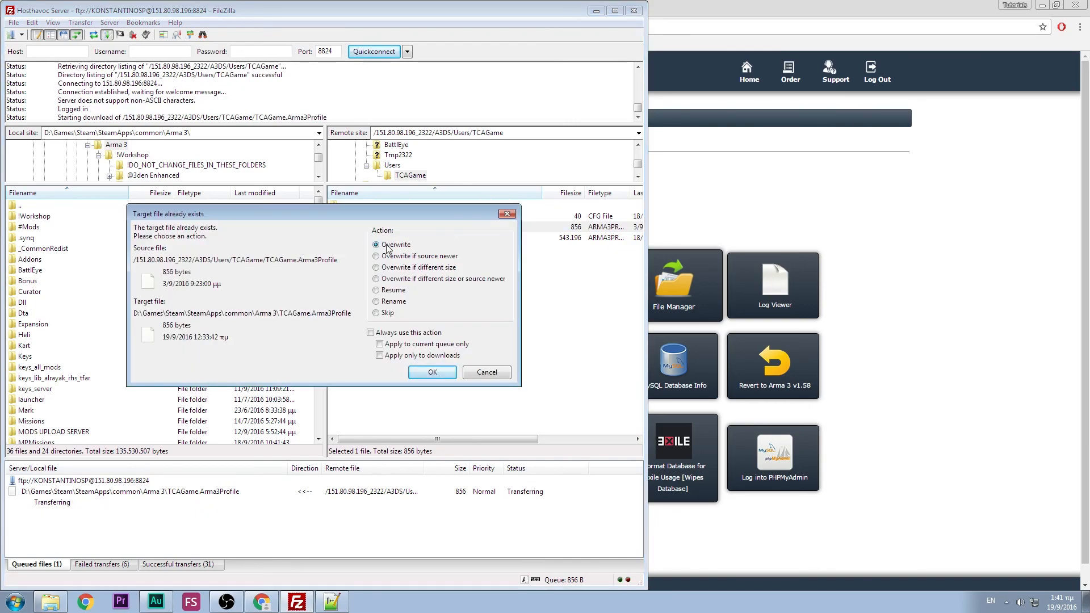
click(432, 372)
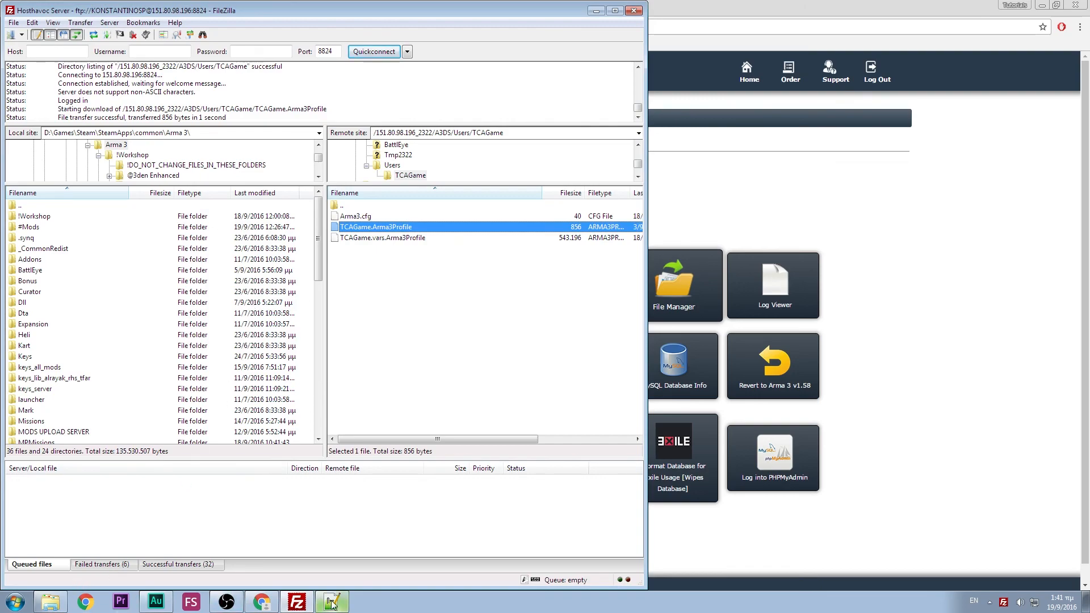
- Open TCAGame.Arma3Profile from the local Arma 3 folder in Notepad++ through Explorer
click(64, 604)
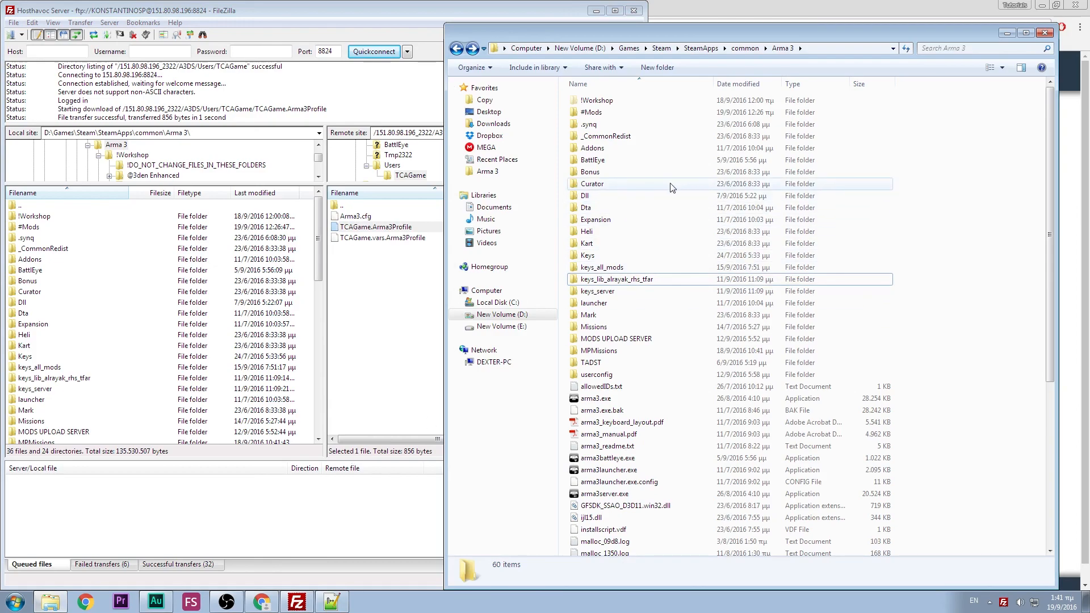
scroll(719, 215, down, 7)
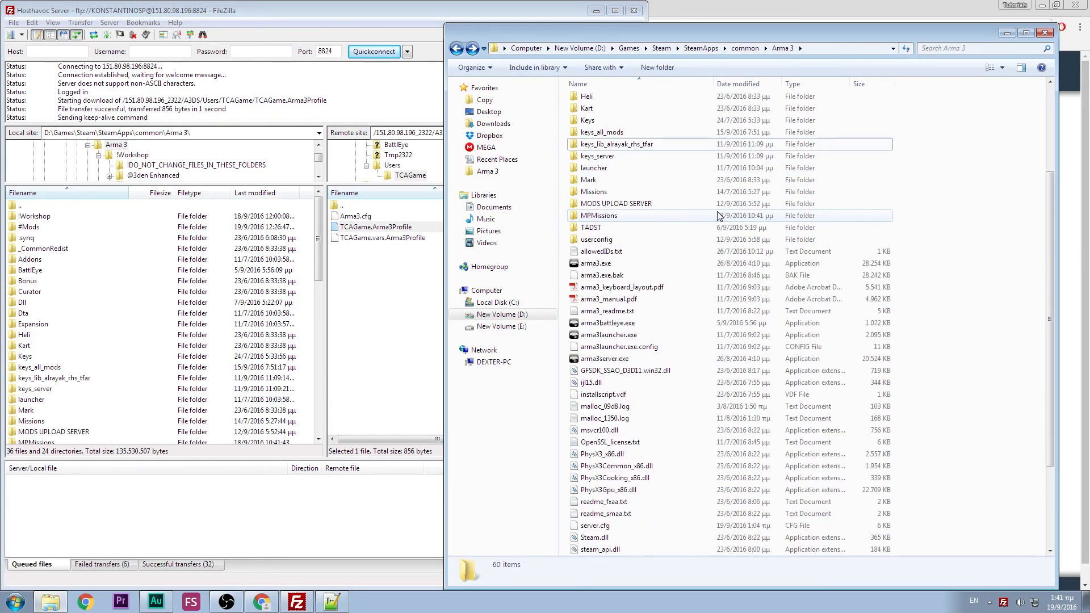
scroll(718, 216, down, 1)
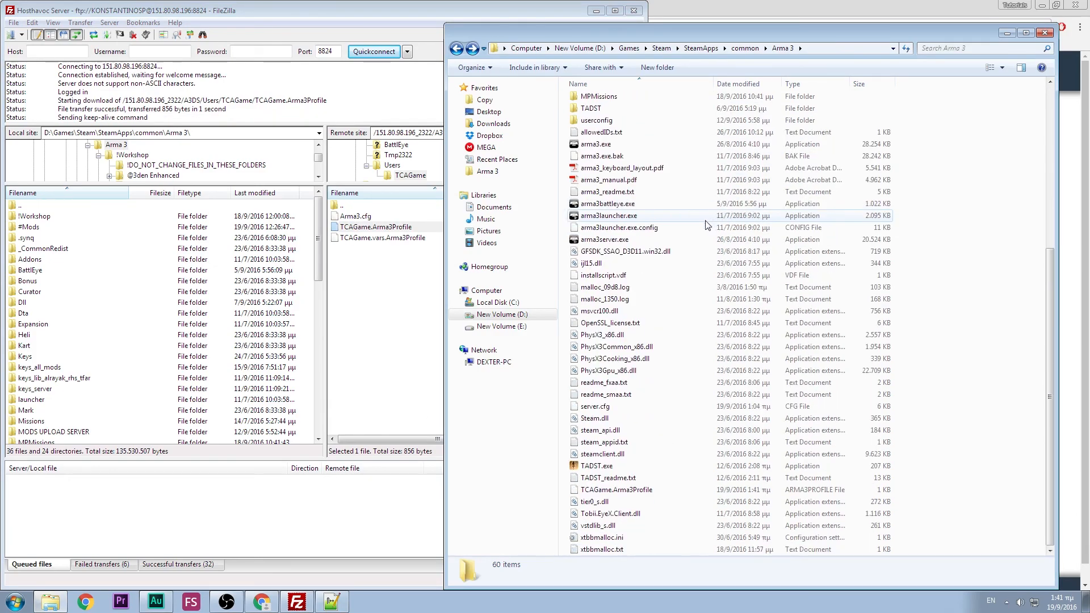
right_click(652, 494)
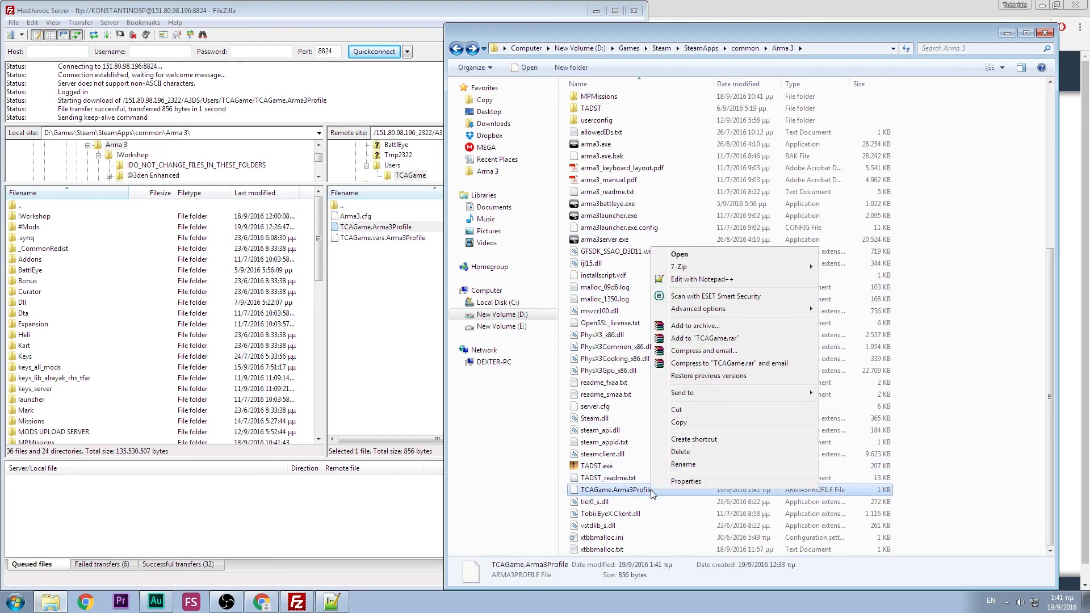
click(720, 280)
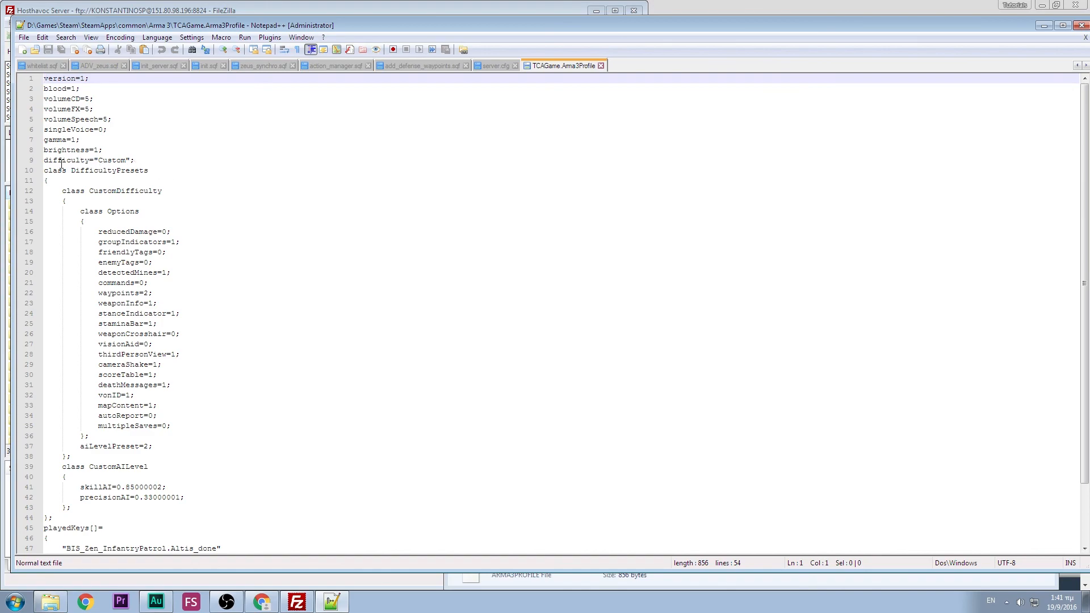
- Highlight the profile's custom difficulty section, then go back to the Host Havoc control panel
drag(44, 160, 163, 514)
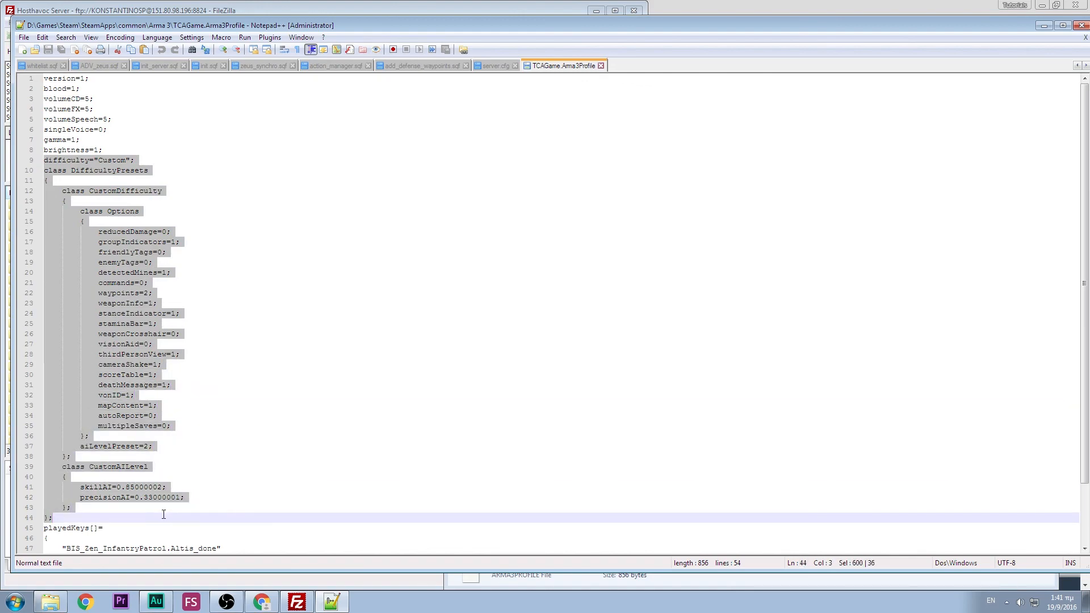
click(213, 386)
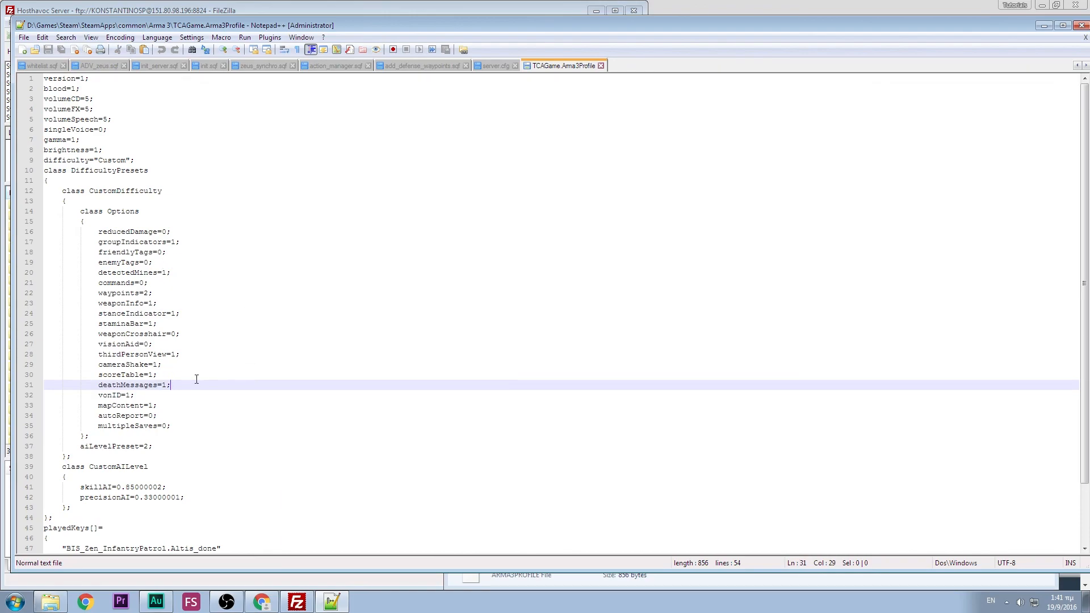
click(262, 603)
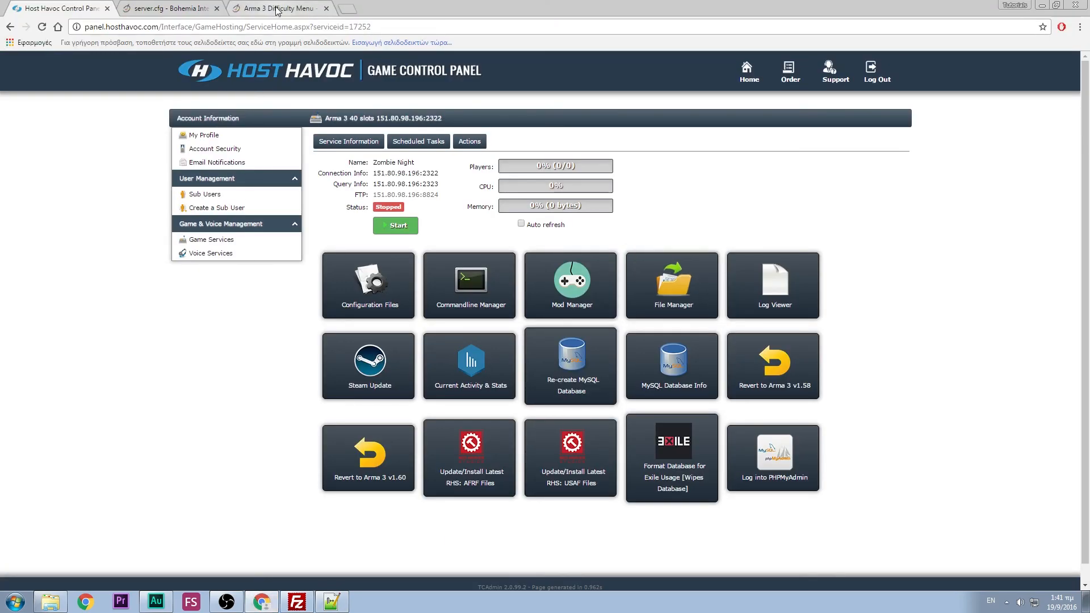
- Read the groupIndicators and other Custom options on the wiki, then reload TCAGame.Arma3Profile in Notepad++
click(278, 10)
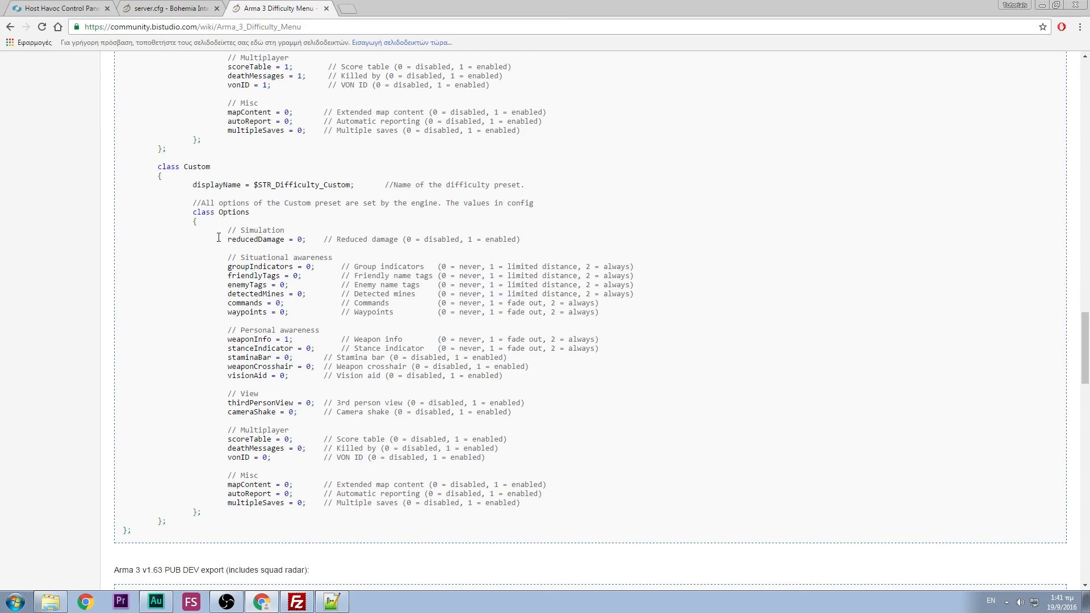
drag(228, 267, 457, 267)
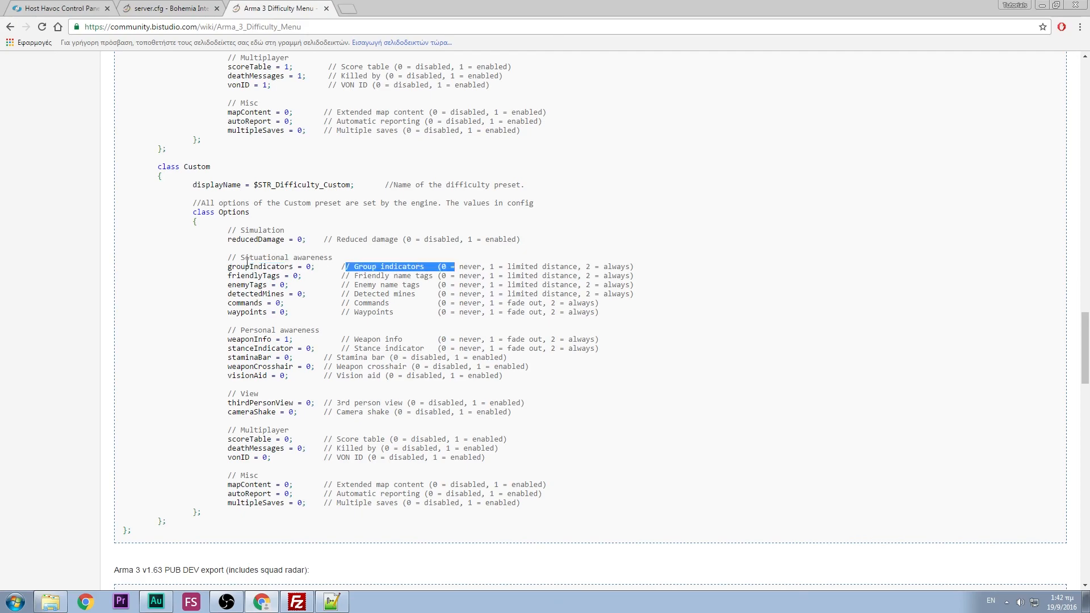
click(297, 278)
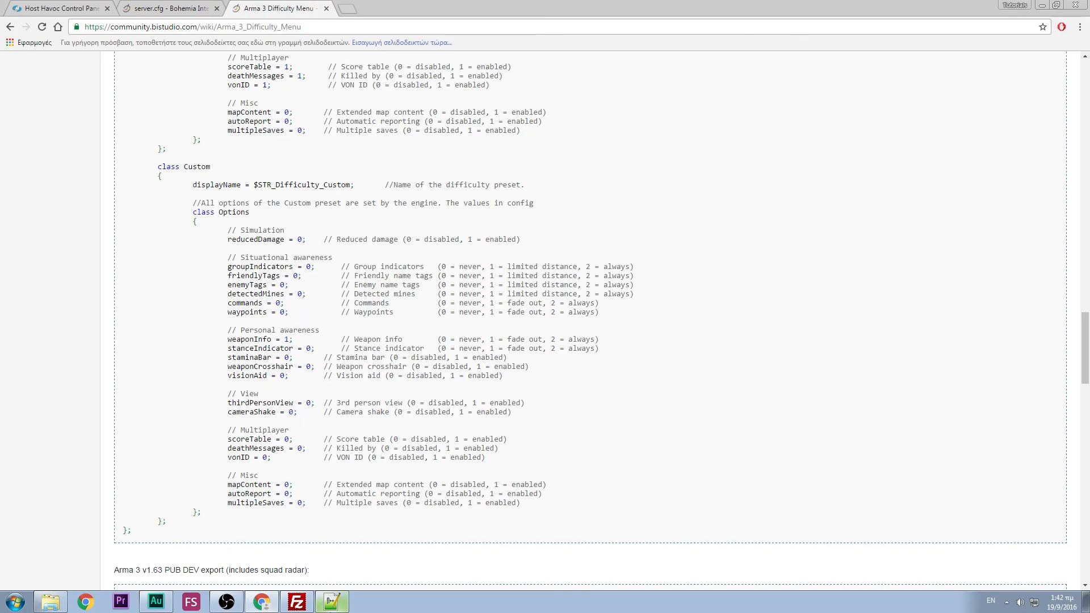
click(332, 602)
click(575, 349)
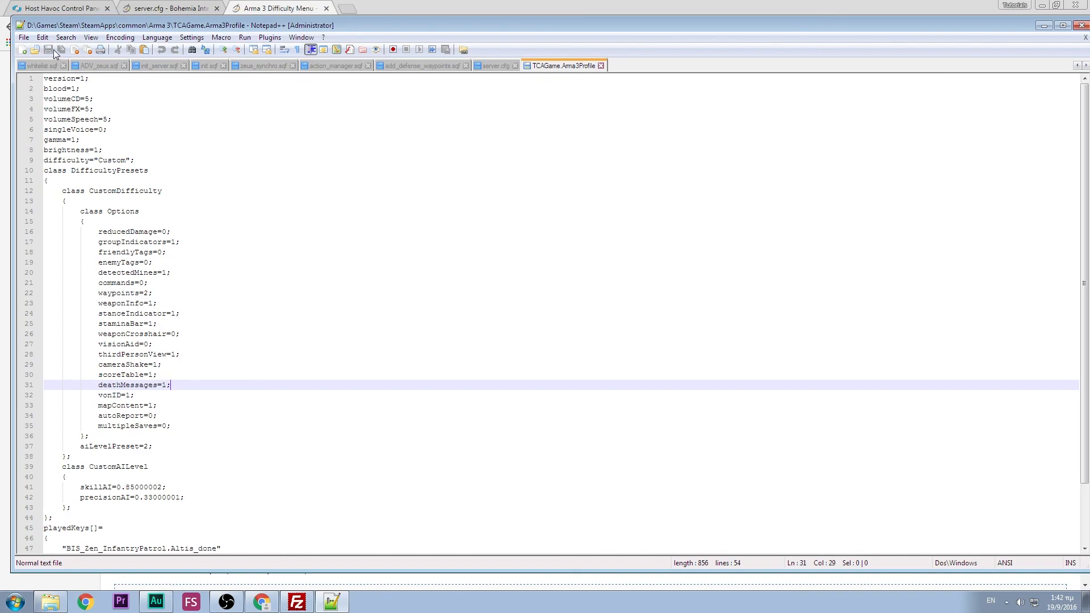
- Minimize Notepad++ and select the local TCAGame.Arma3Profile in FileZilla
click(1044, 26)
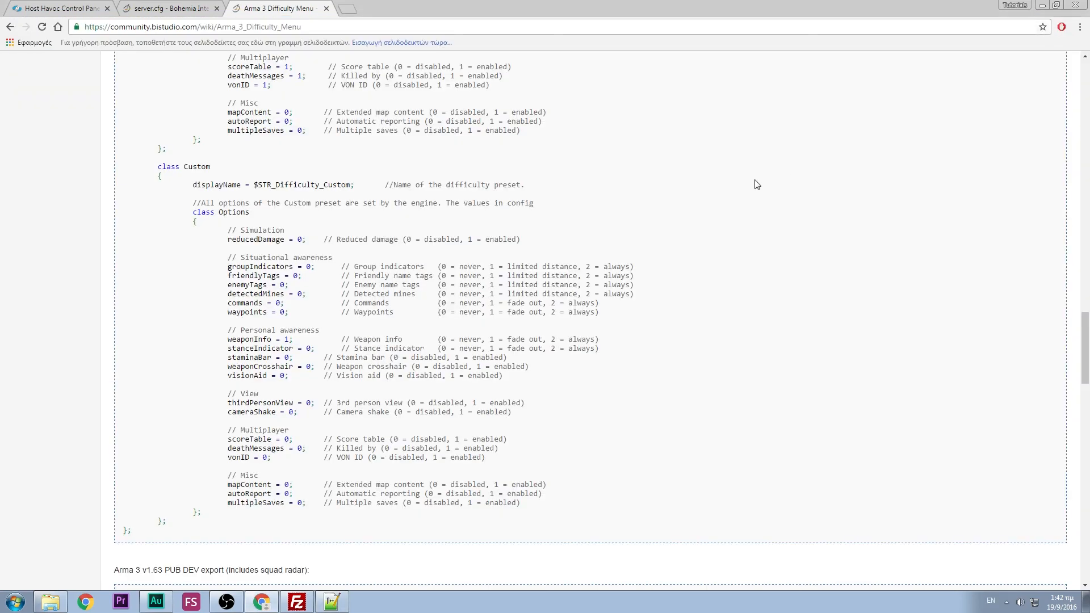
click(297, 601)
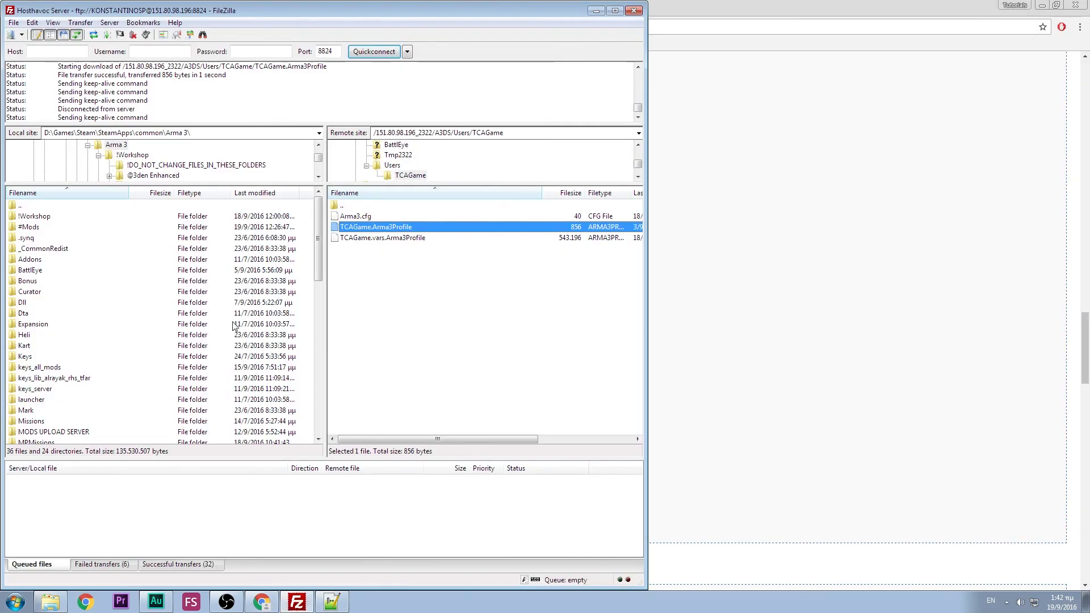
drag(320, 223, 320, 390)
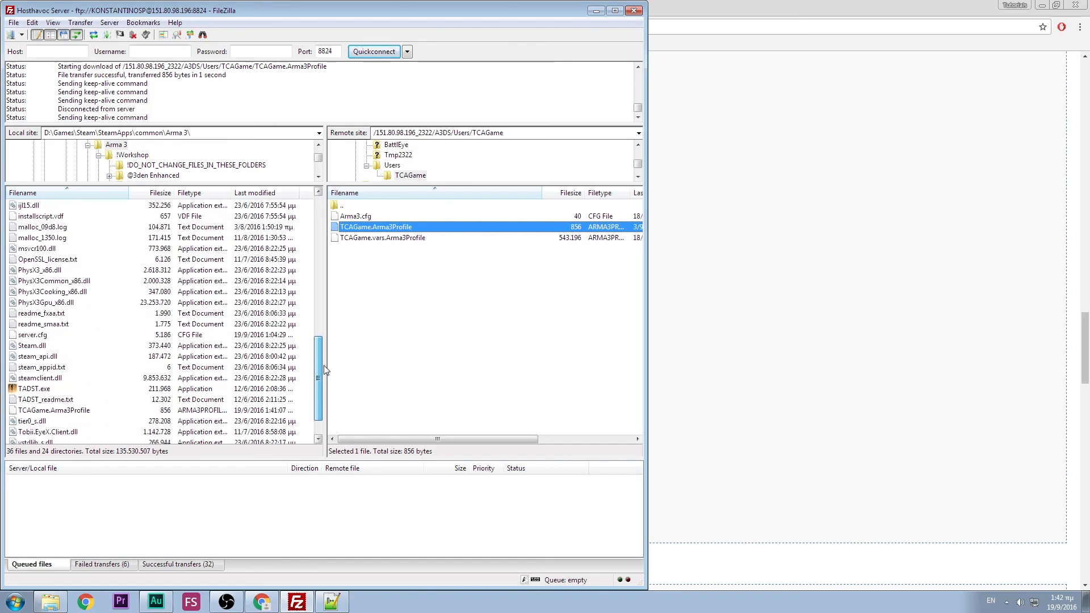
click(101, 379)
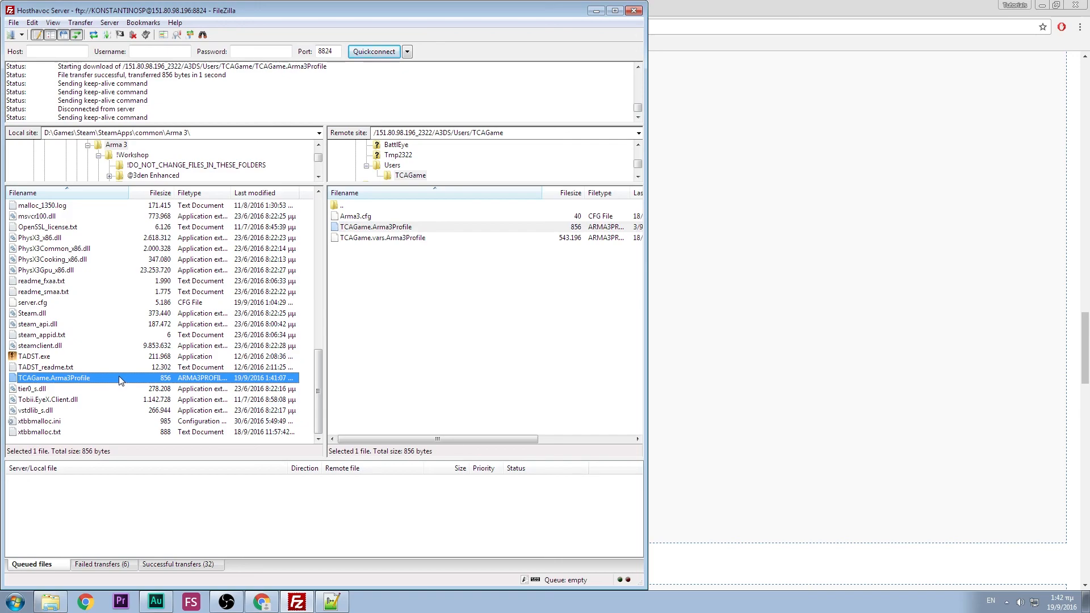
right_click(118, 376)
click(410, 308)
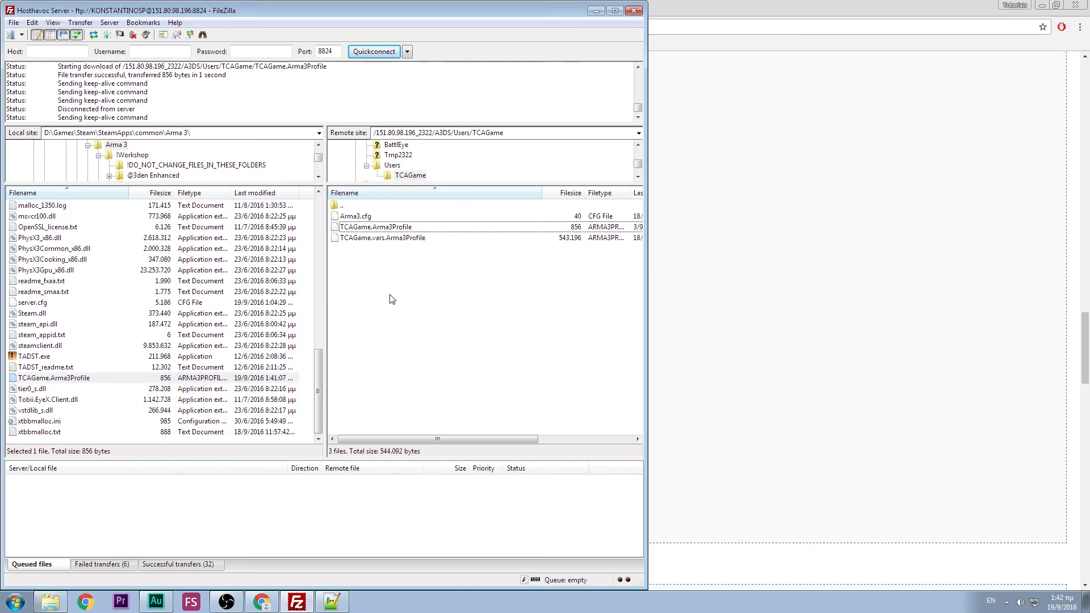
- Take the server side up from TCAGame to the root folder, then return to the wiki
click(352, 209)
double_click(353, 208)
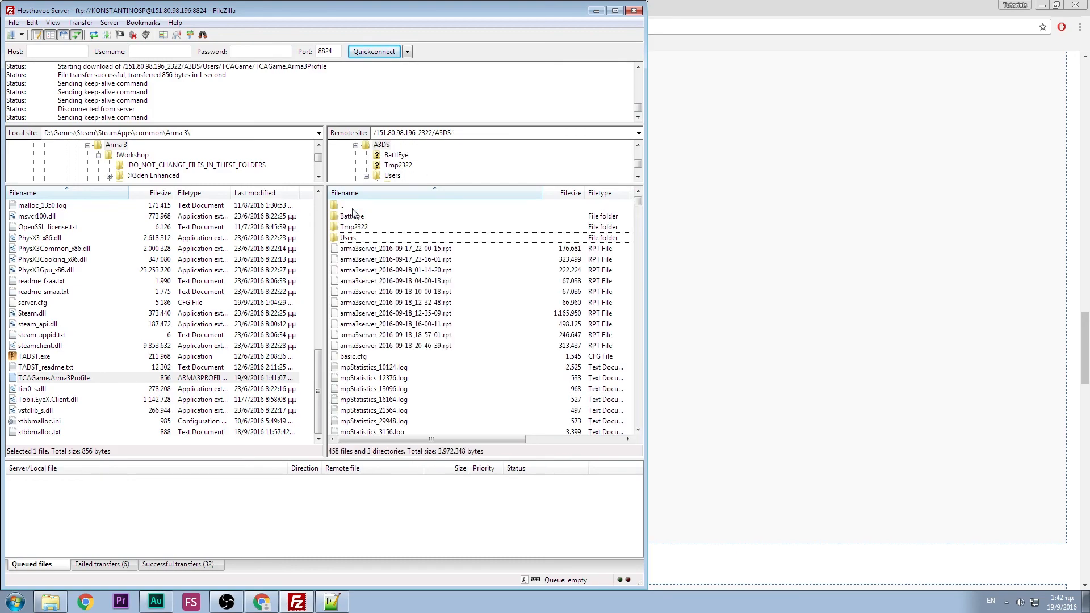
double_click(352, 207)
scroll(414, 238, down, 1)
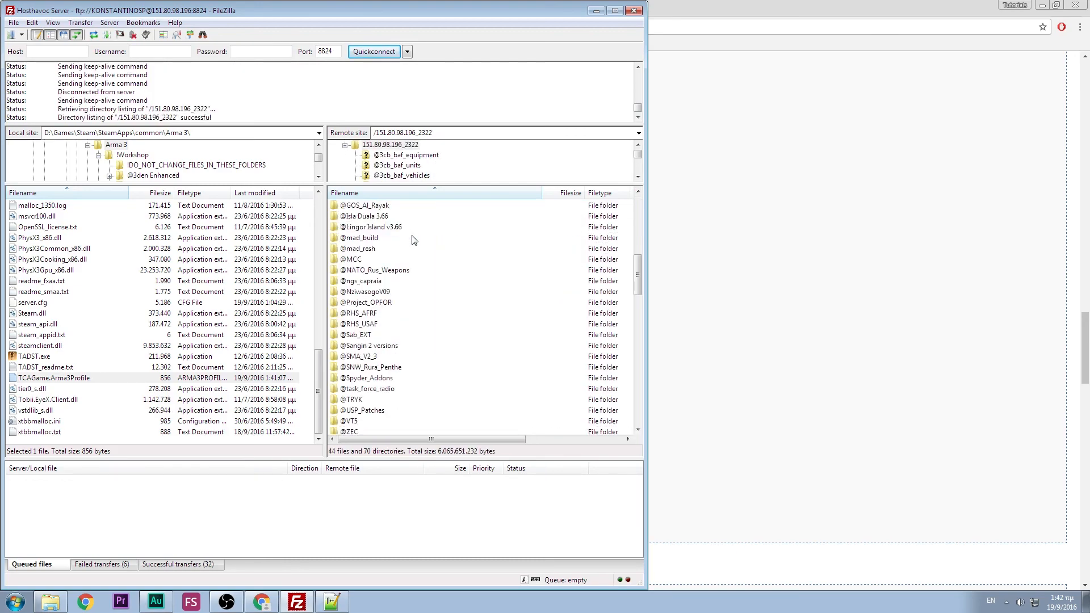
scroll(413, 238, up, 1)
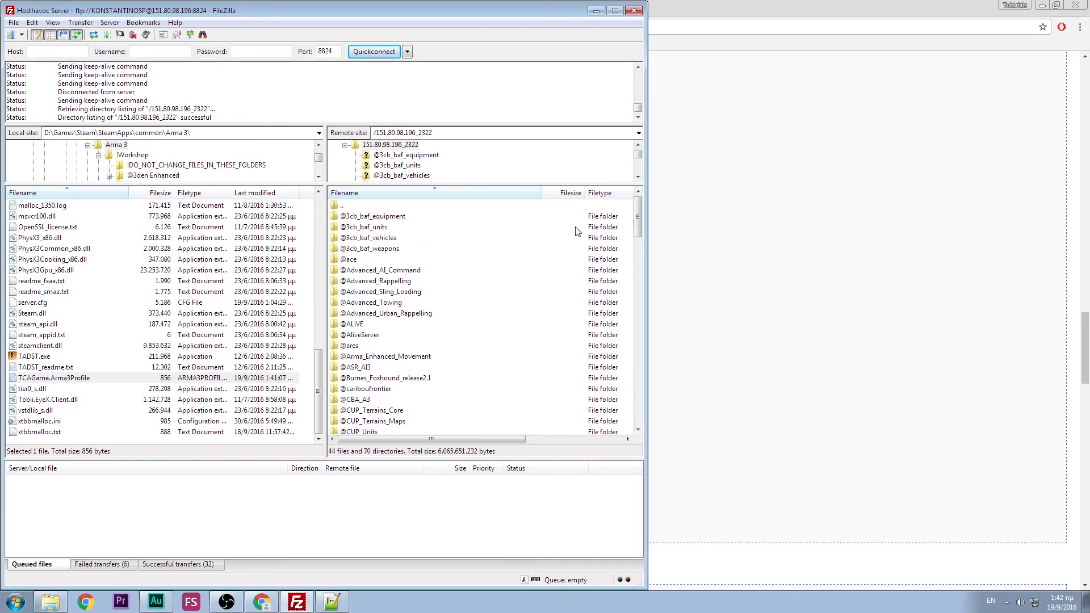
click(715, 224)
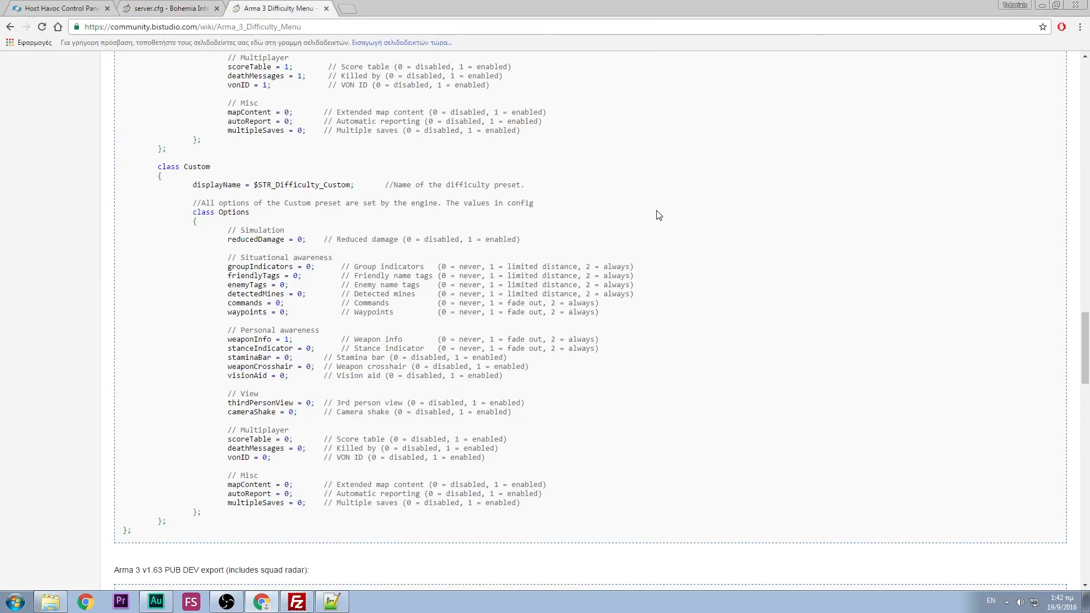
- Start the Zombie Night Arma 3 server and turn on auto refresh for its stats
click(37, 8)
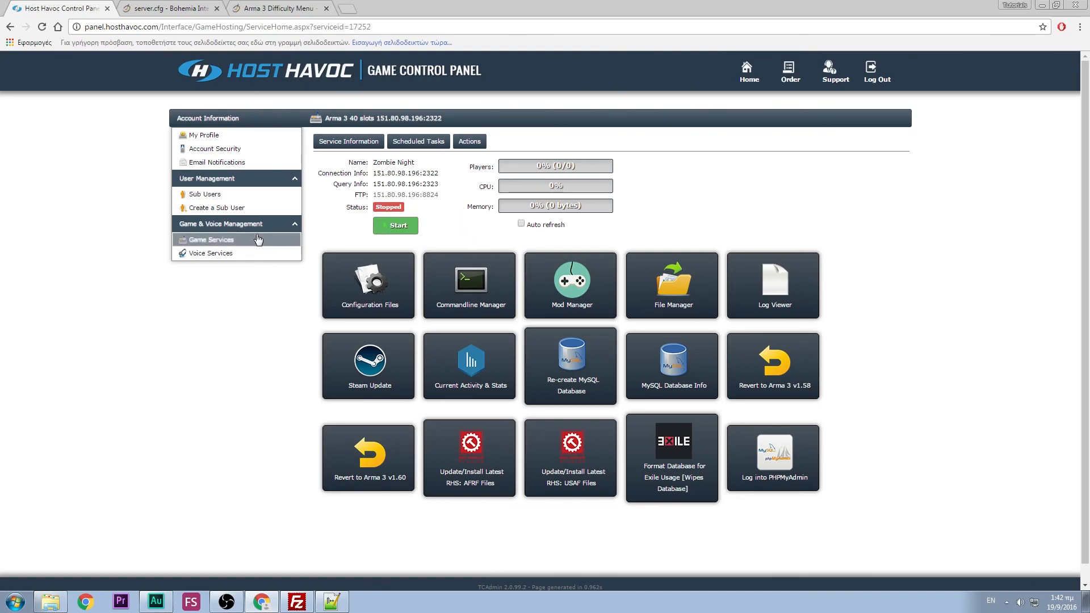
click(391, 229)
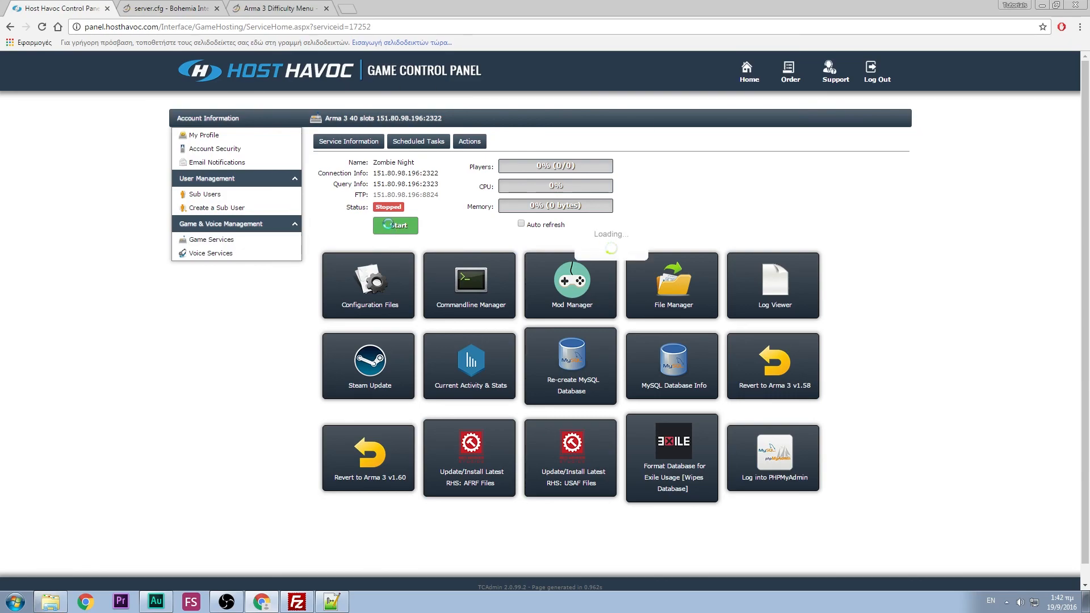
click(555, 224)
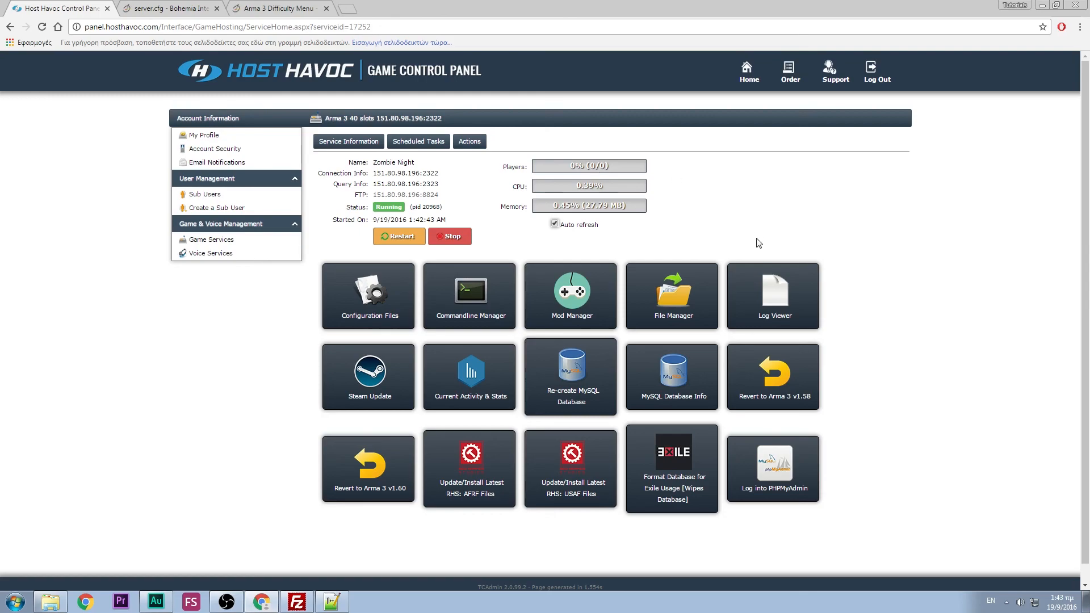
right_click(769, 300)
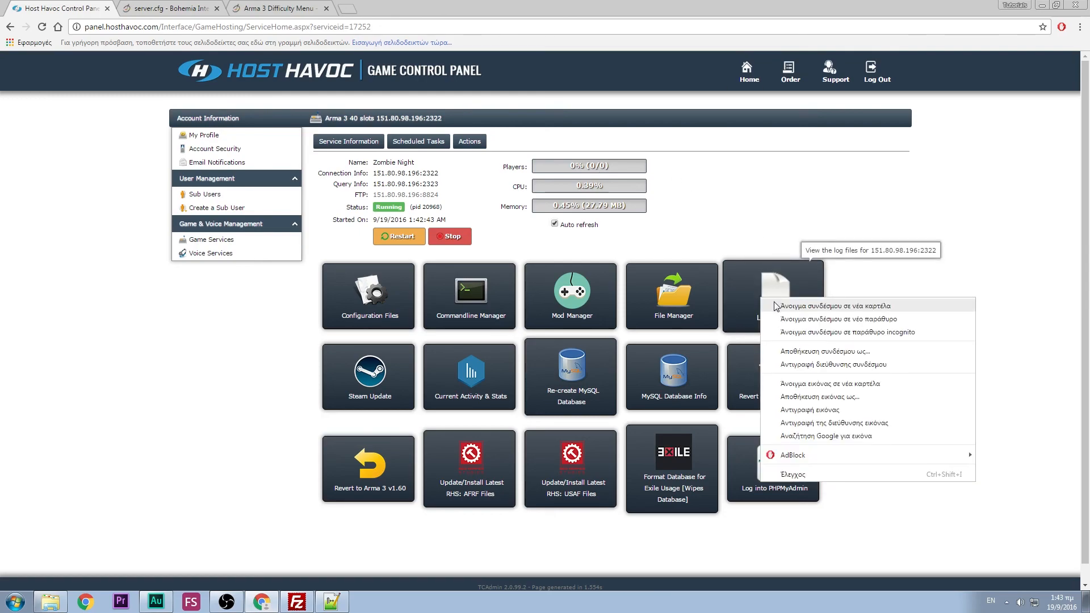
- Open the Log Viewer in a new tab and dismiss the popup-blocker warning for the newest log
click(774, 304)
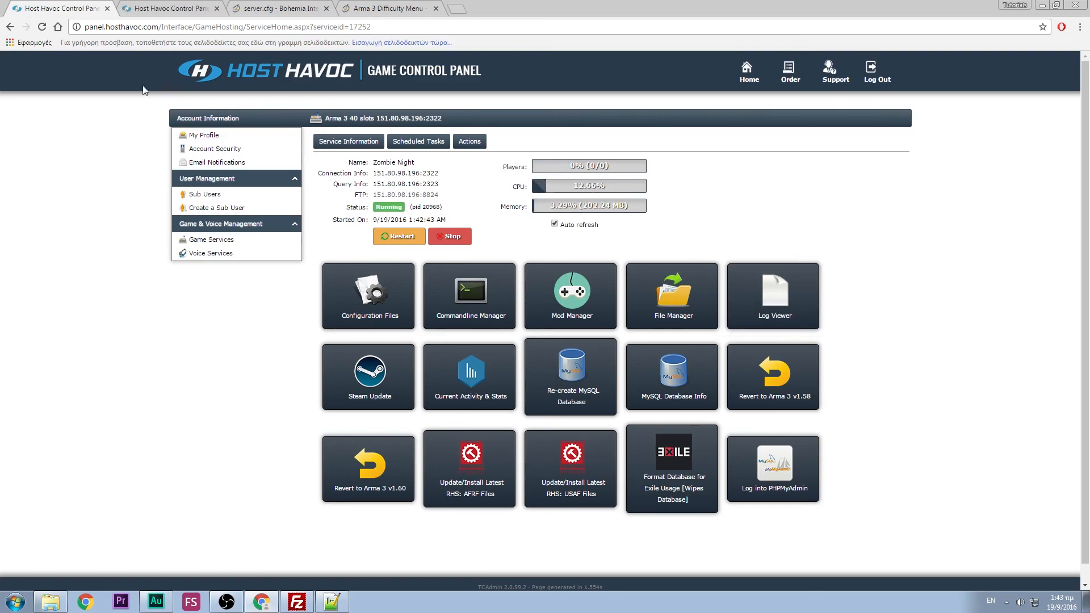
click(162, 9)
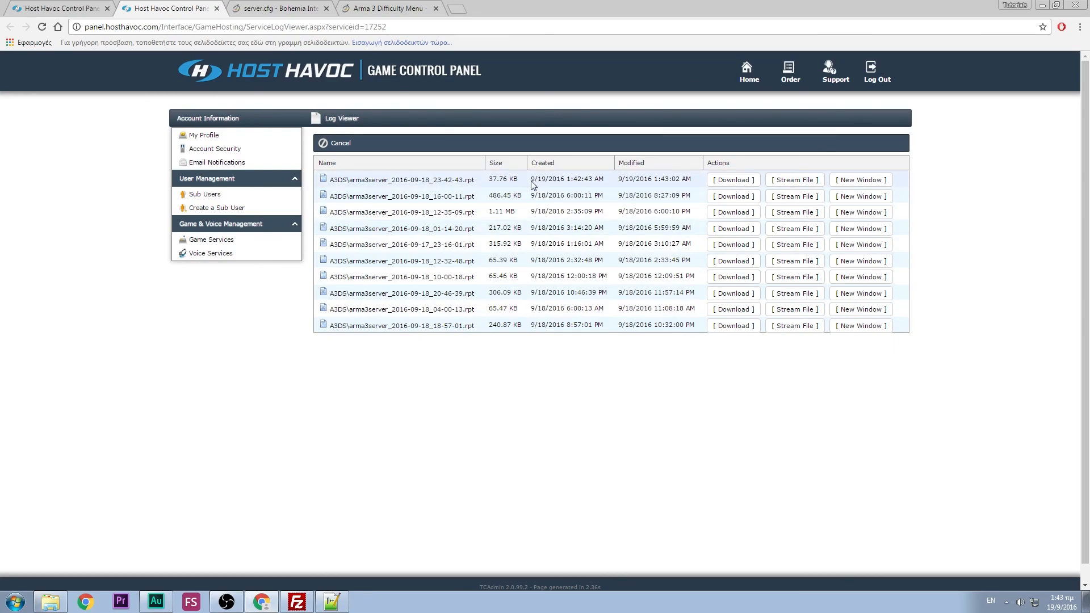
drag(531, 181, 687, 180)
click(688, 180)
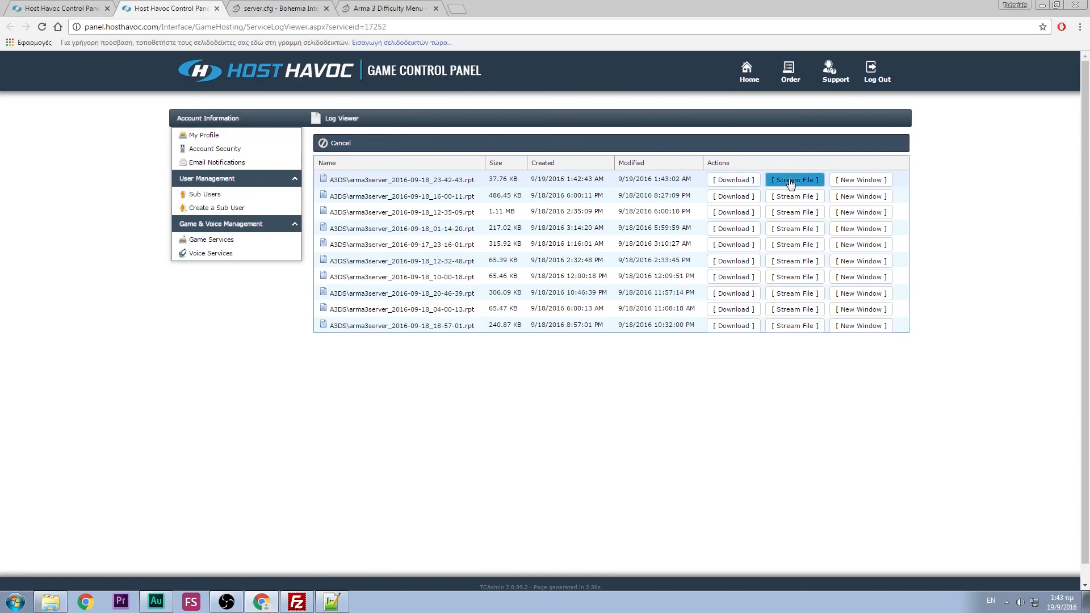
click(848, 179)
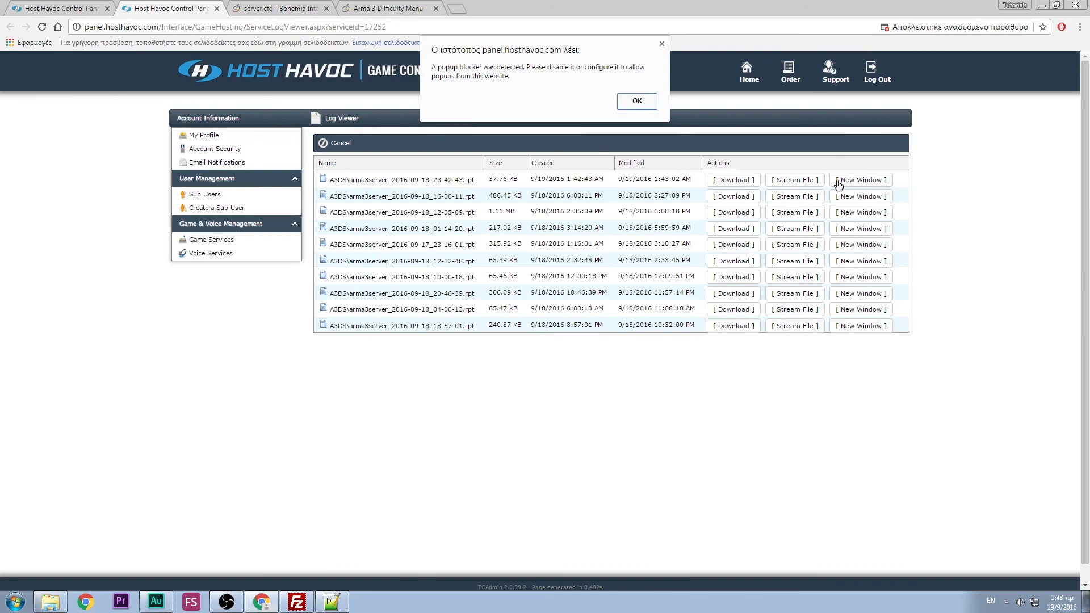
click(636, 101)
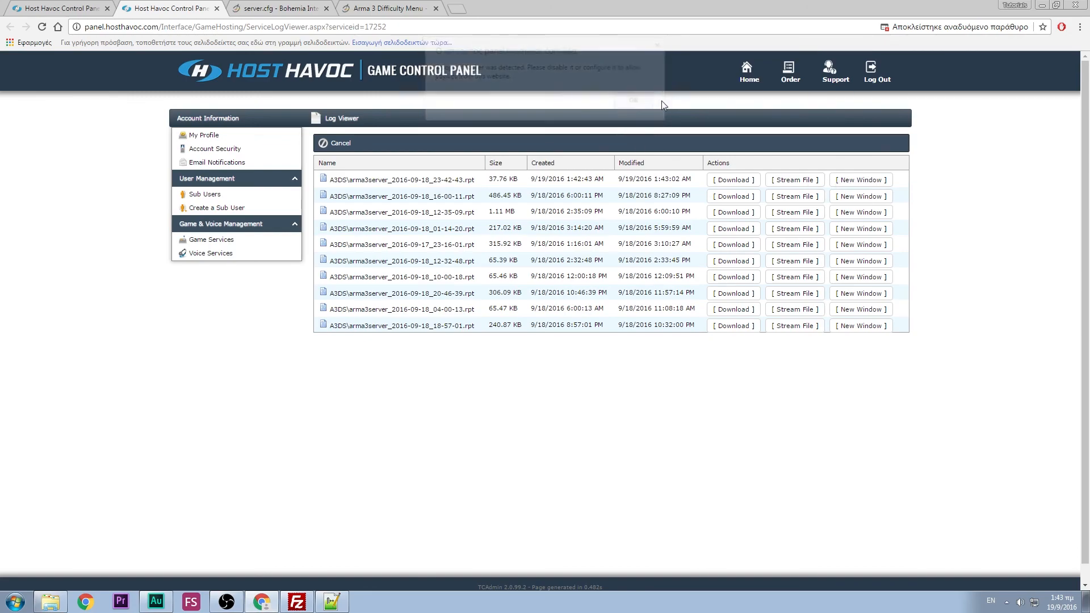
- Stream arma3server_2016-09-18_23-42-43.rpt, enlarge the viewer, and read the Advanced Rappelling and Sling loading lines
click(797, 179)
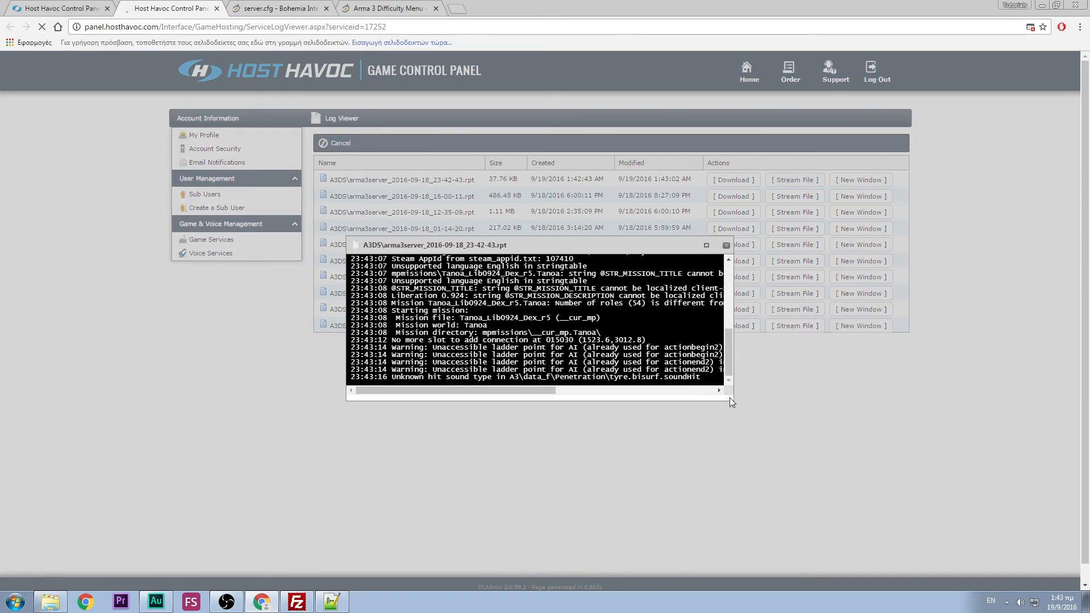
drag(733, 403, 966, 570)
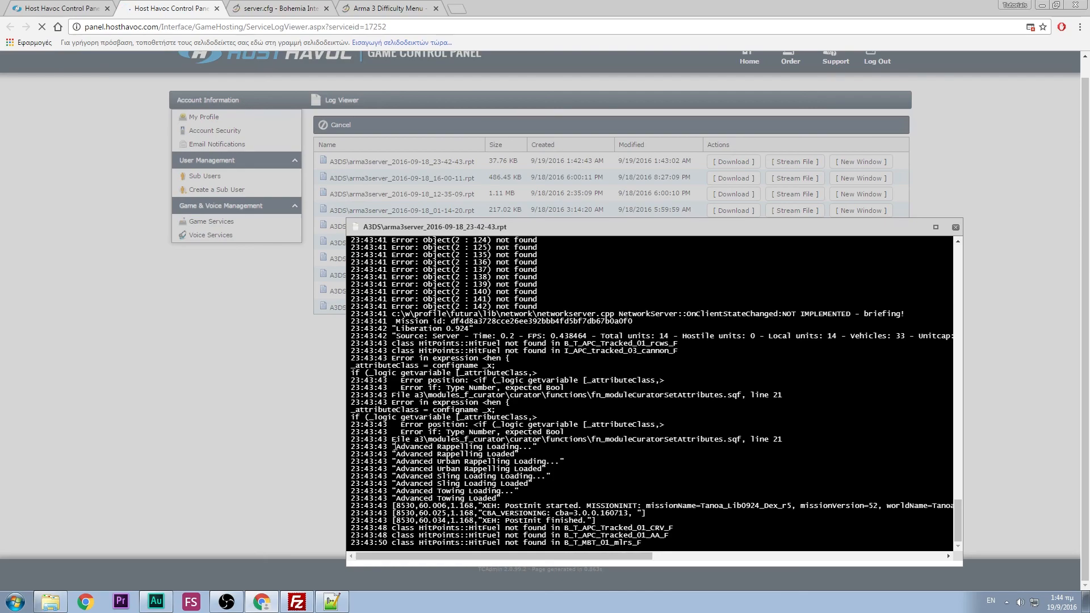
drag(395, 447, 533, 478)
click(533, 479)
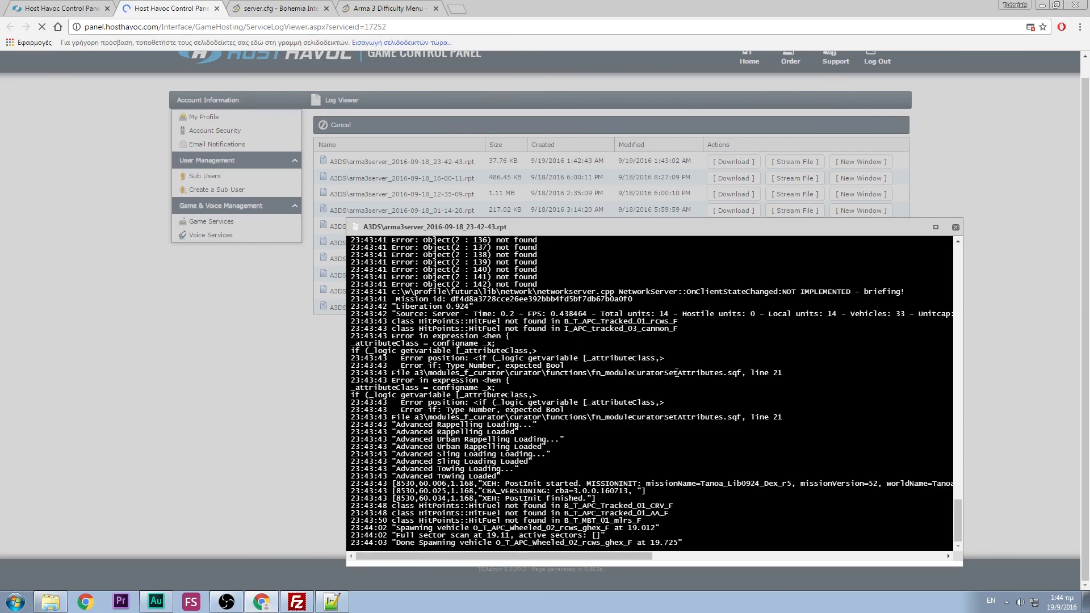
- Close the streamed log and return to the running Zombie Night service page showing 0/40 players
click(957, 228)
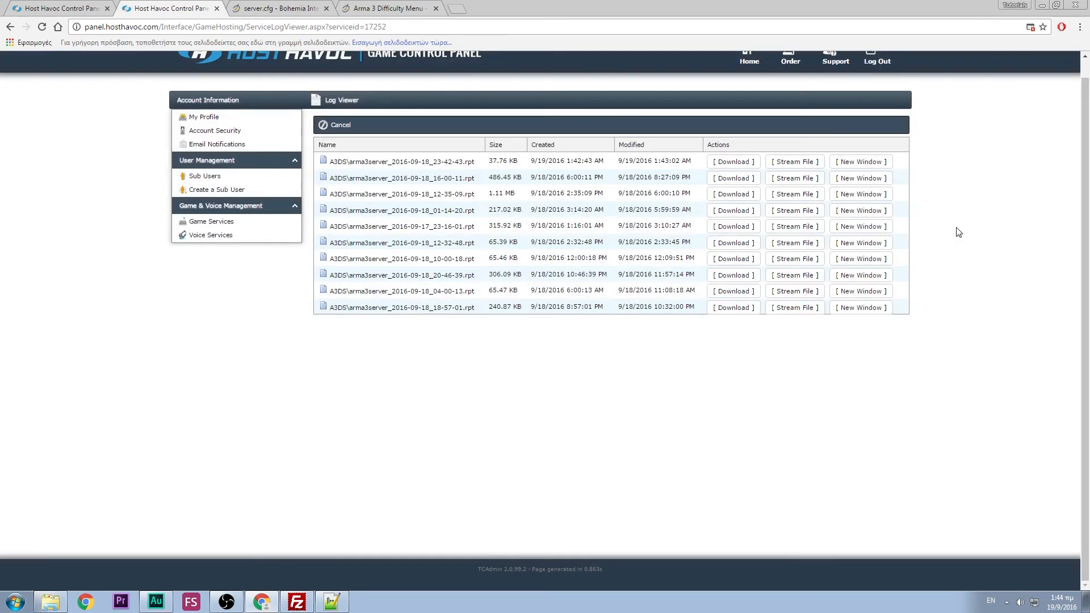
click(245, 225)
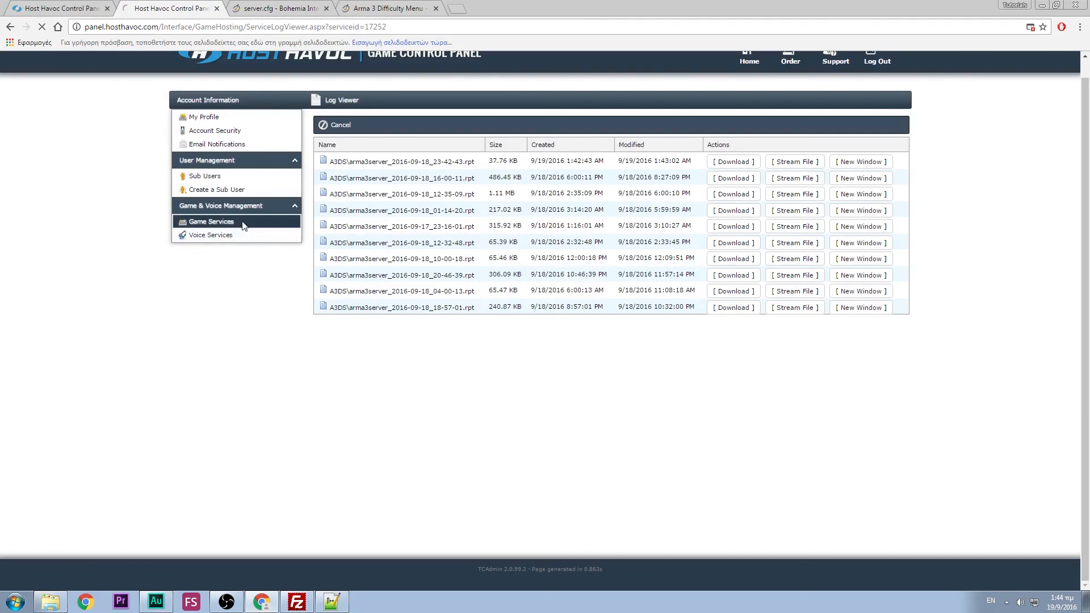
click(73, 6)
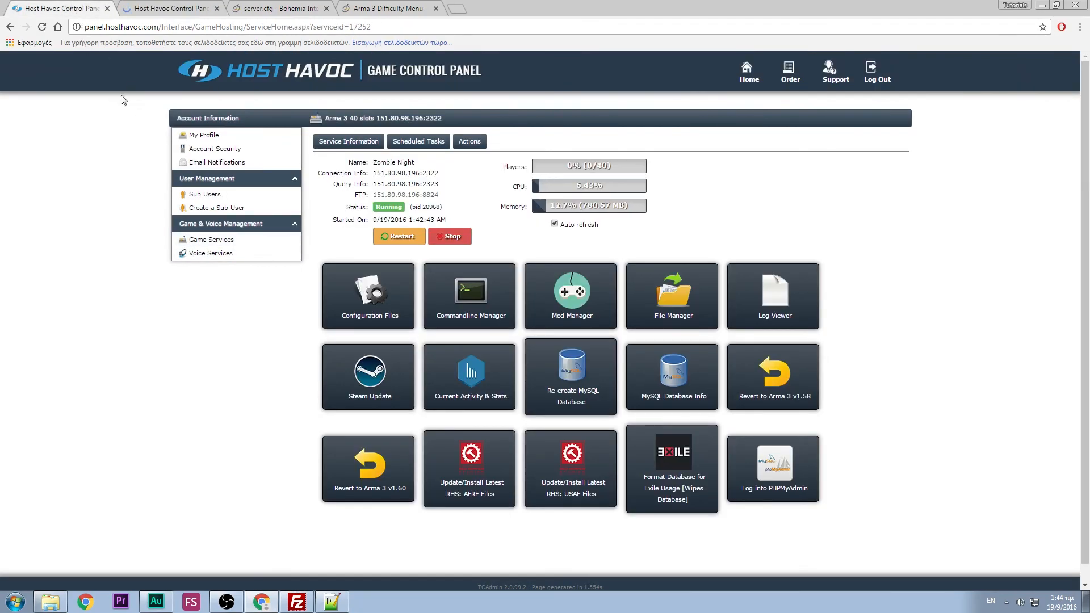